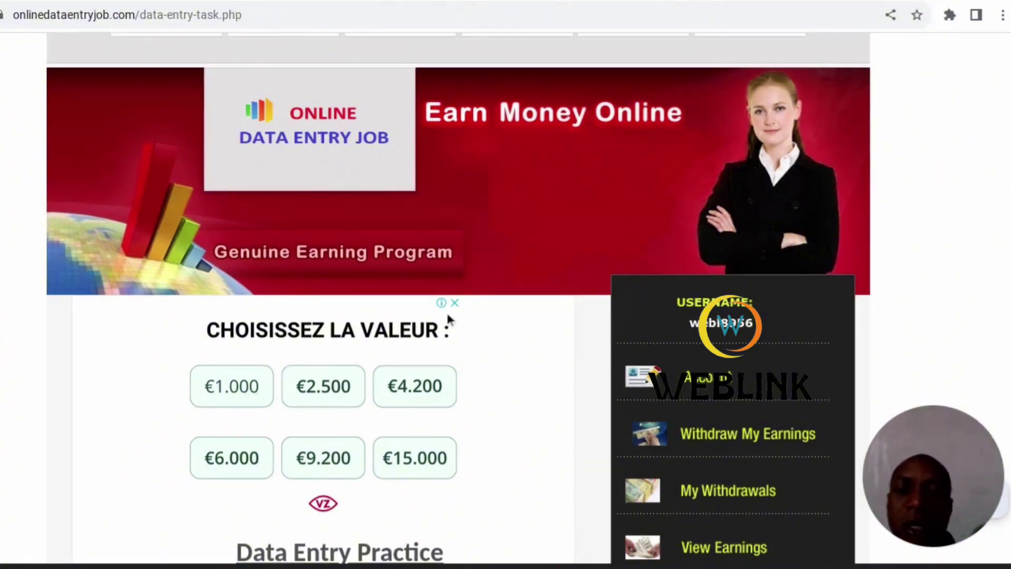
- Examine the Loans Data Entry sample table and the empty data entry form below it
scroll(447, 318, "down", 5)
scroll(447, 318, "down", 1)
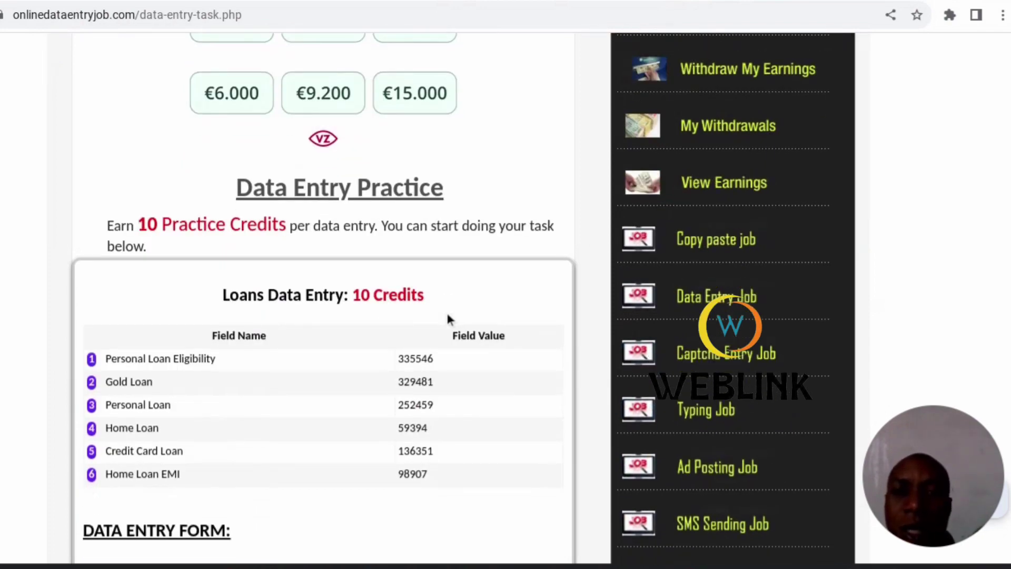
scroll(448, 319, "down", 3)
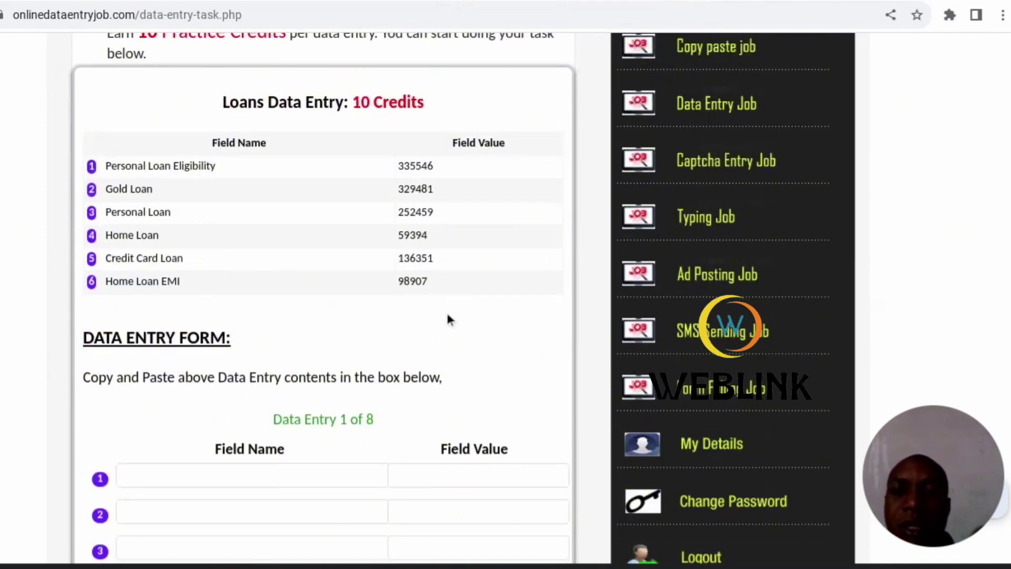
scroll(448, 319, "down", 1)
scroll(447, 319, "up", 2)
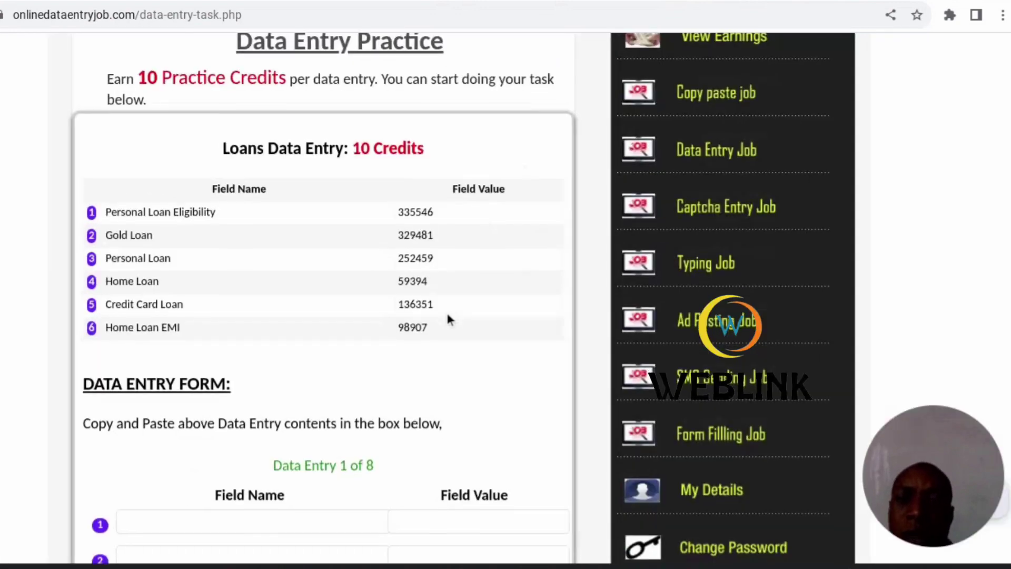
scroll(447, 316, "down", 5)
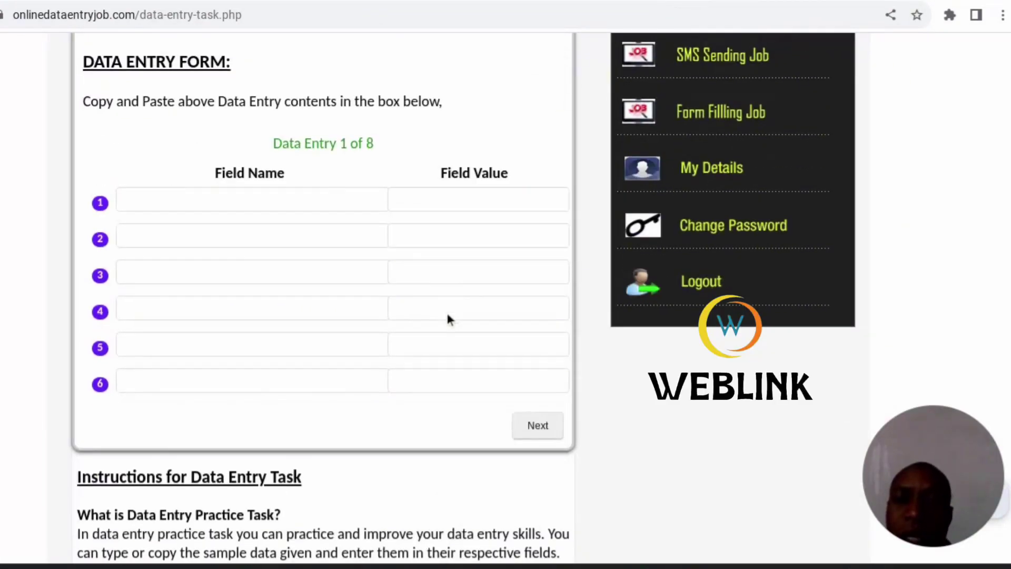
scroll(448, 315, "up", 2)
scroll(447, 320, "down", 1)
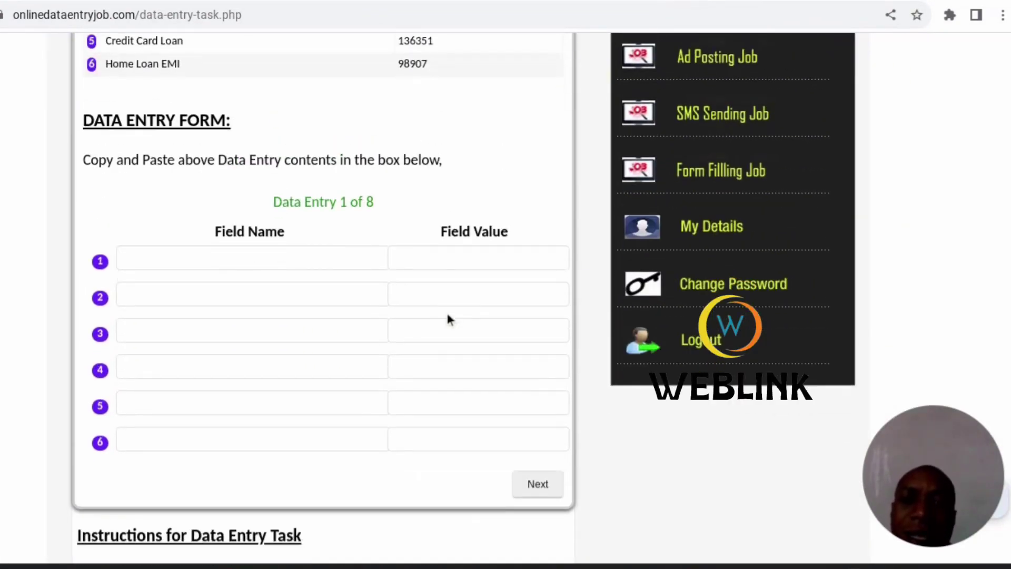
- Inspect the form's Field Name and Field Value boxes and the six sample loan records at closer range
key("ctrl+plus")
key("ctrl+plus")
key("ctrl+plus")
scroll(447, 315, "up", 5)
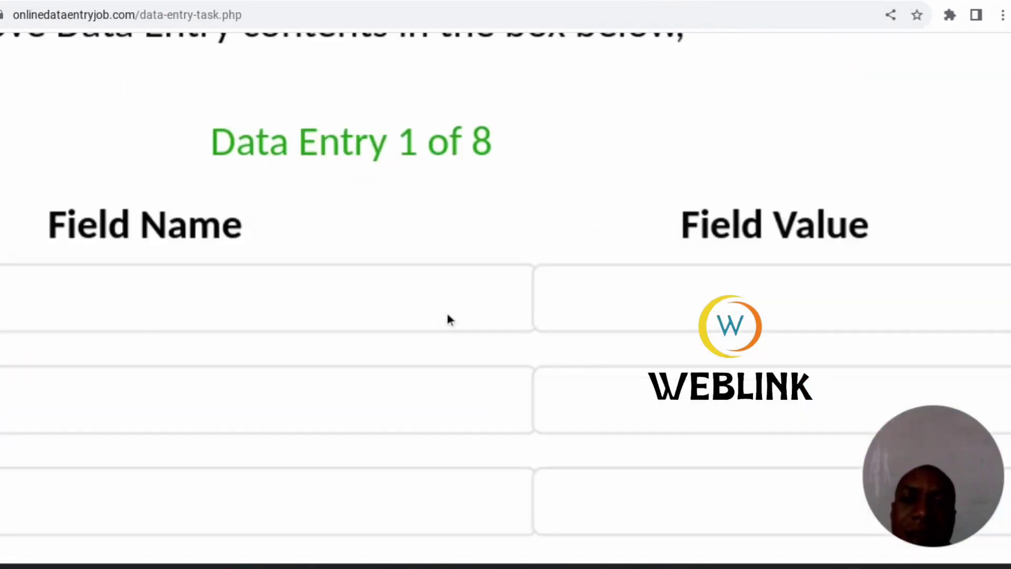
scroll(448, 320, "up", 5)
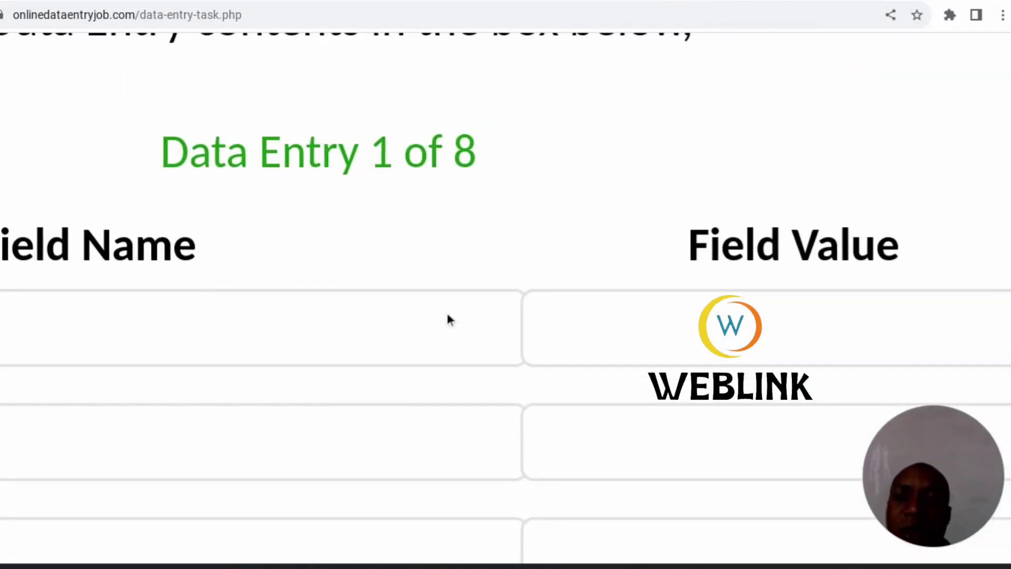
scroll(449, 320, "down", 1)
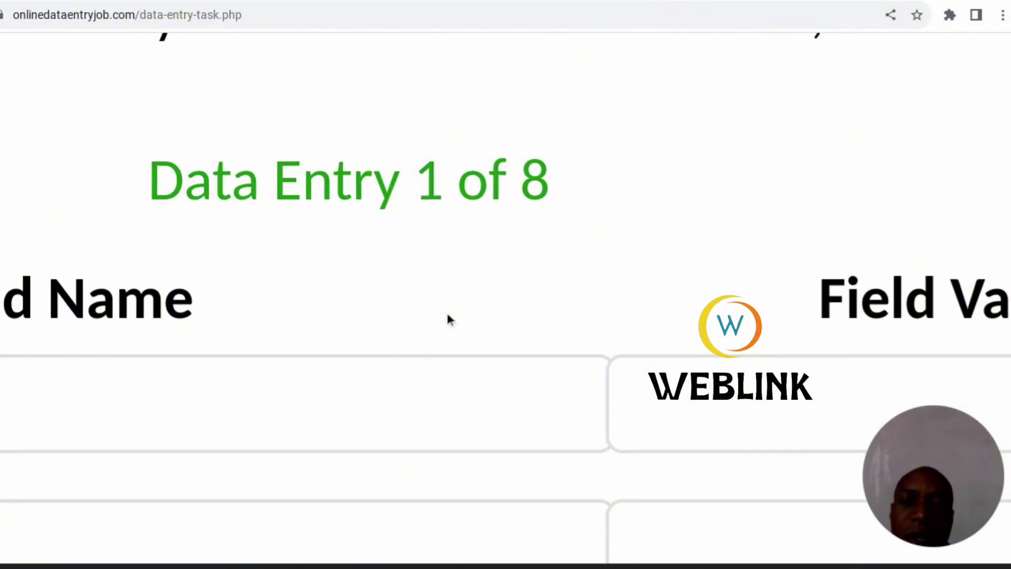
scroll(449, 319, "down", 5)
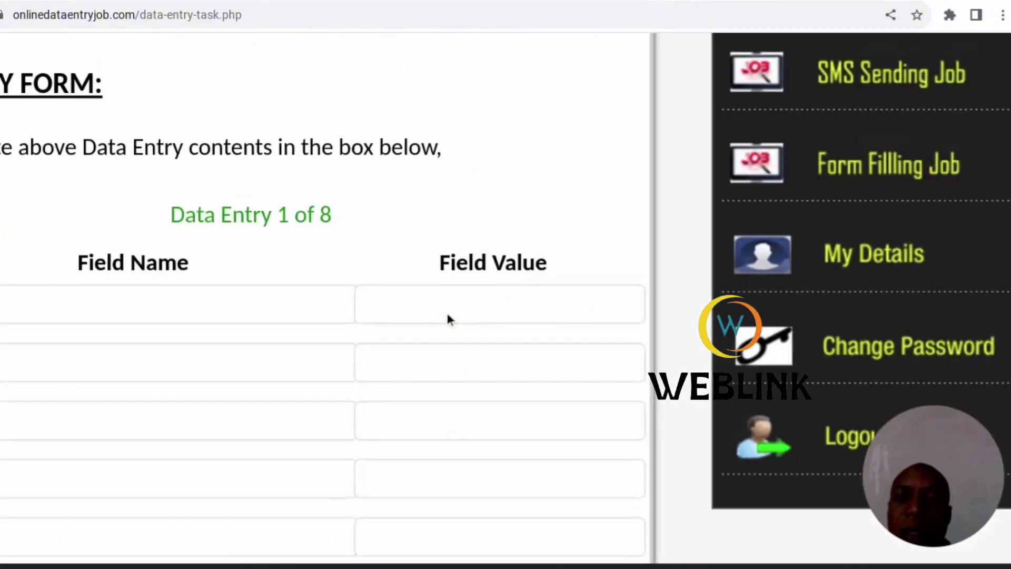
scroll(448, 320, "down", 1)
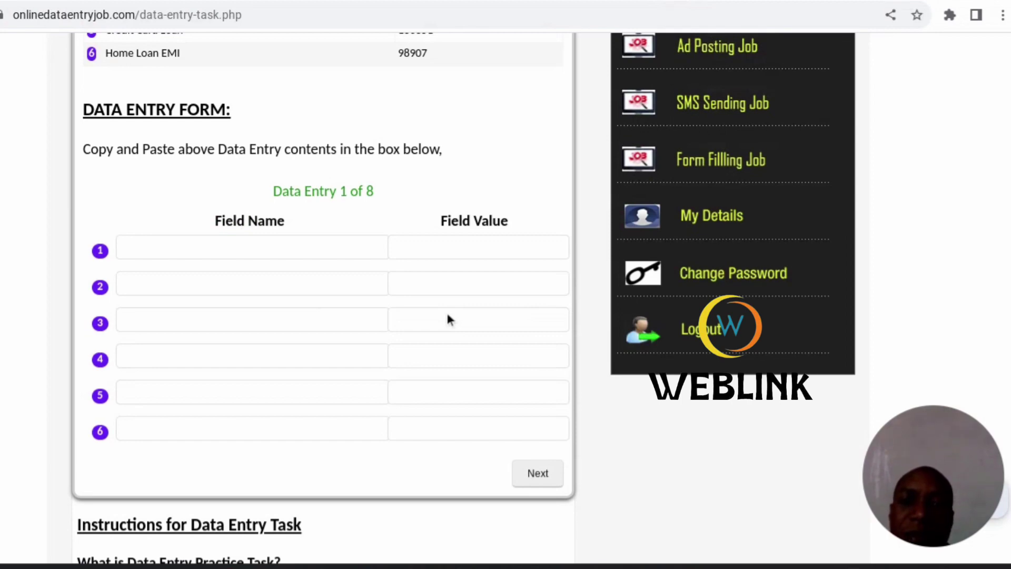
scroll(448, 316, "up", 1)
scroll(448, 319, "up", 2)
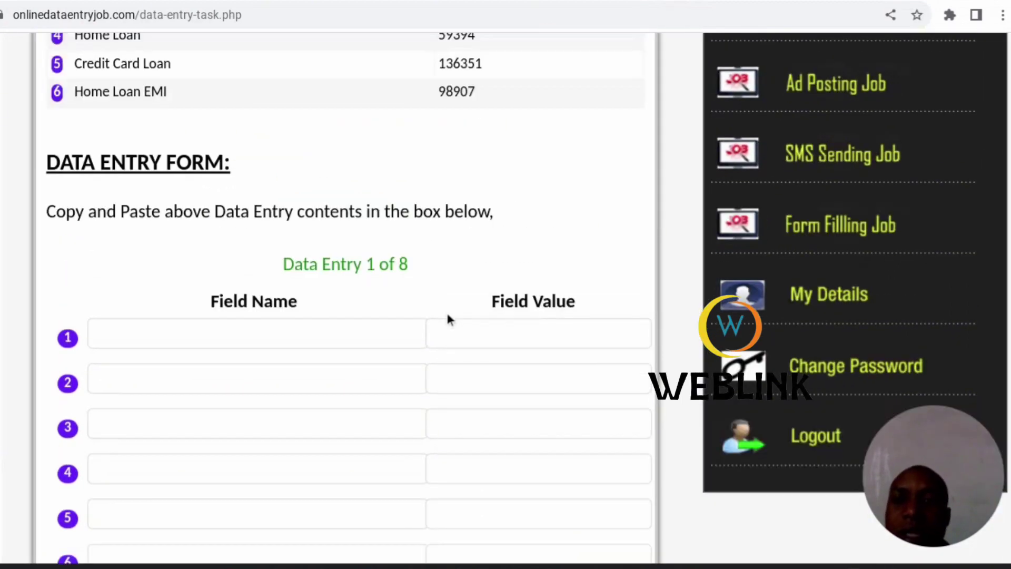
scroll(448, 319, "down", 1)
scroll(447, 311, "down", 1)
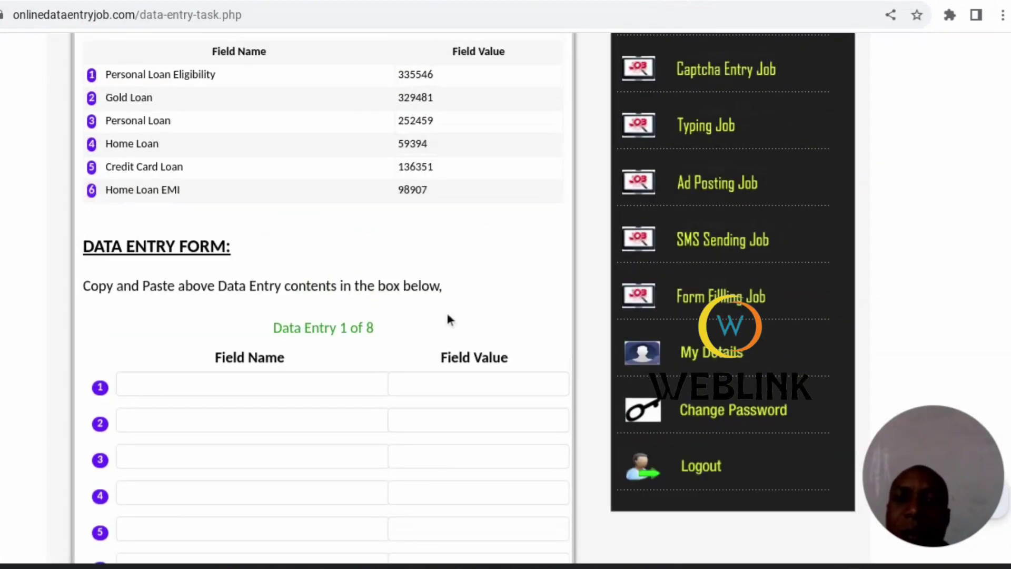
scroll(447, 311, "up", 2)
scroll(447, 310, "up", 2)
scroll(448, 316, "up", 2)
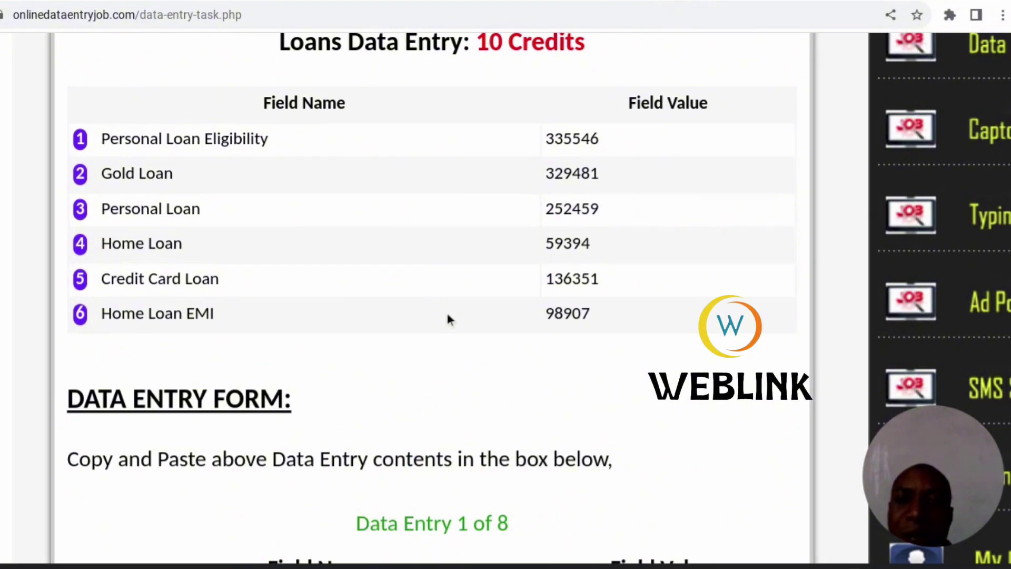
scroll(446, 319, "up", 2)
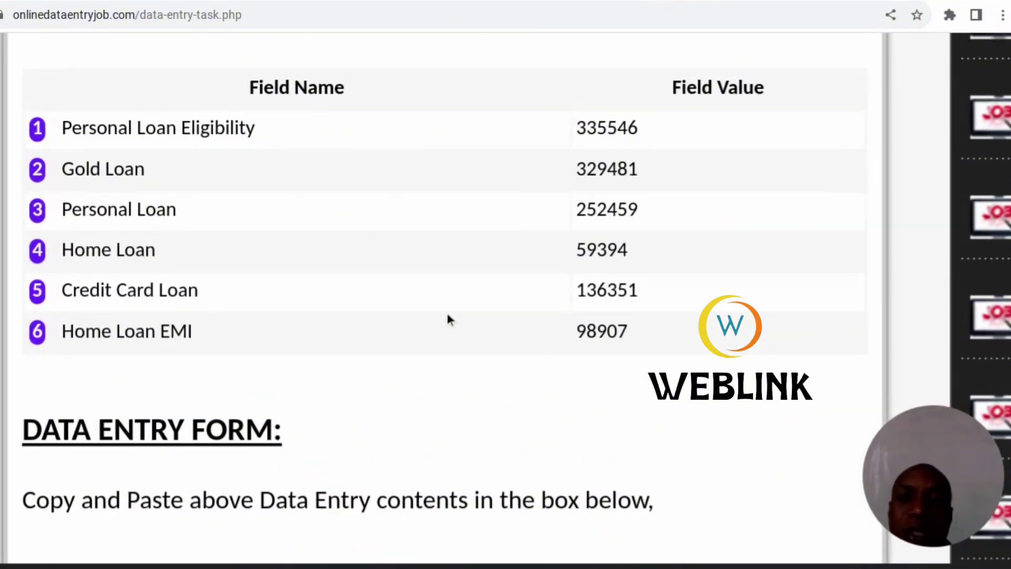
scroll(447, 315, "down", 2)
scroll(447, 314, "down", 1)
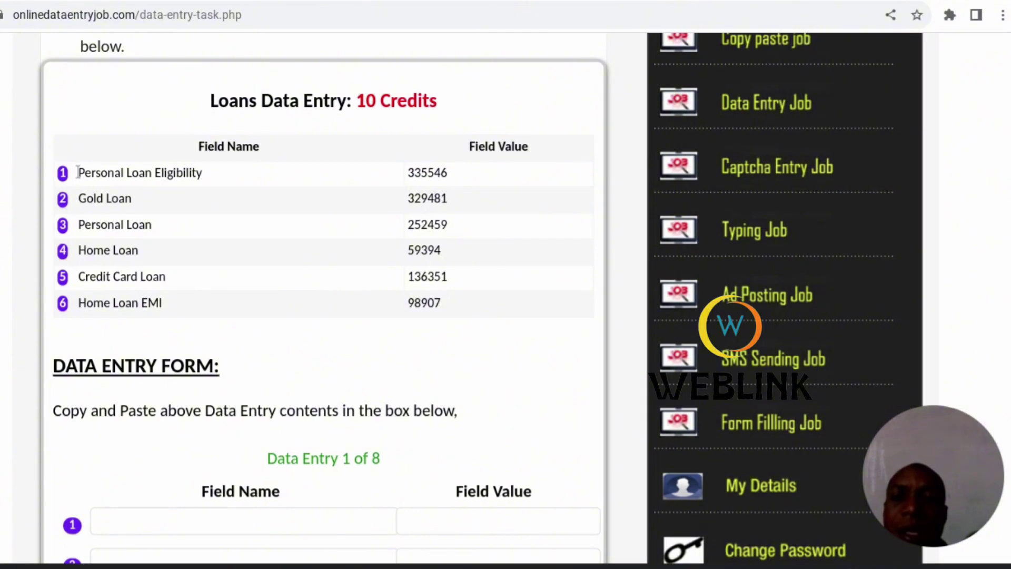
- Copy the name "Personal Loan Eligibility" from the sample table into row 1's Field Name in the data entry form
left_click_drag(77, 173, 195, 174)
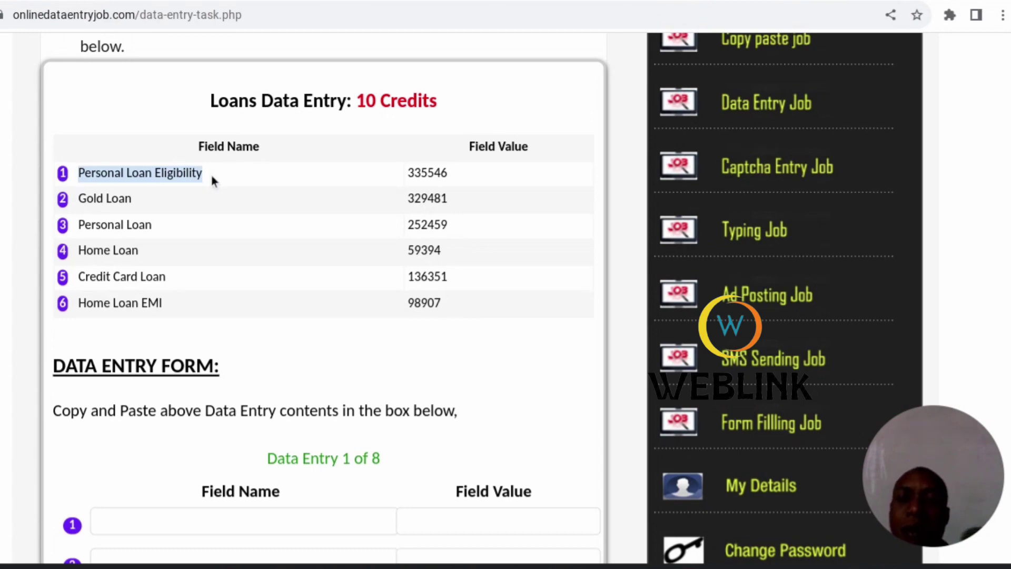
scroll(212, 179, "down", 2)
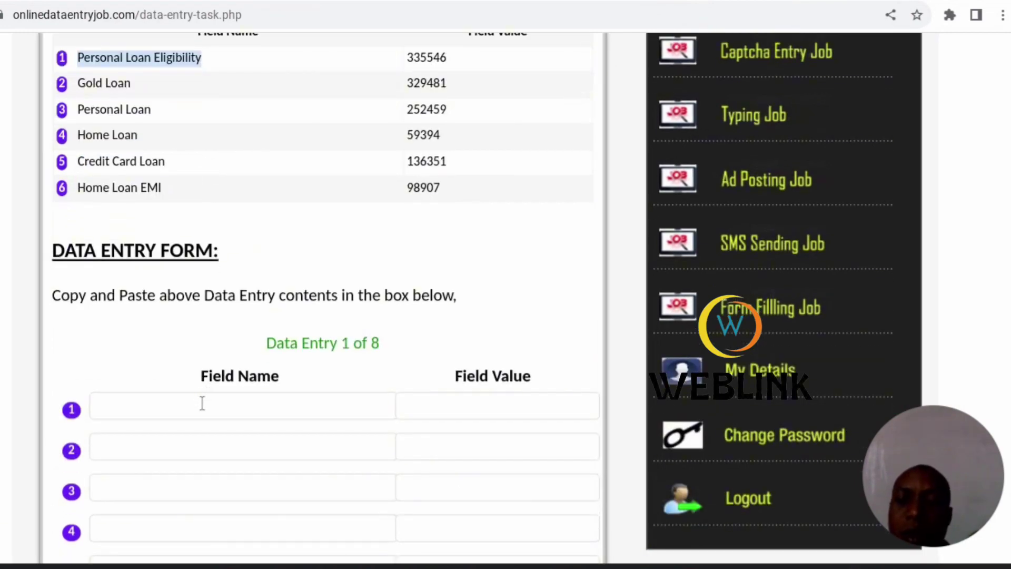
left_click(203, 404)
type("Personal Loan Eligibility")
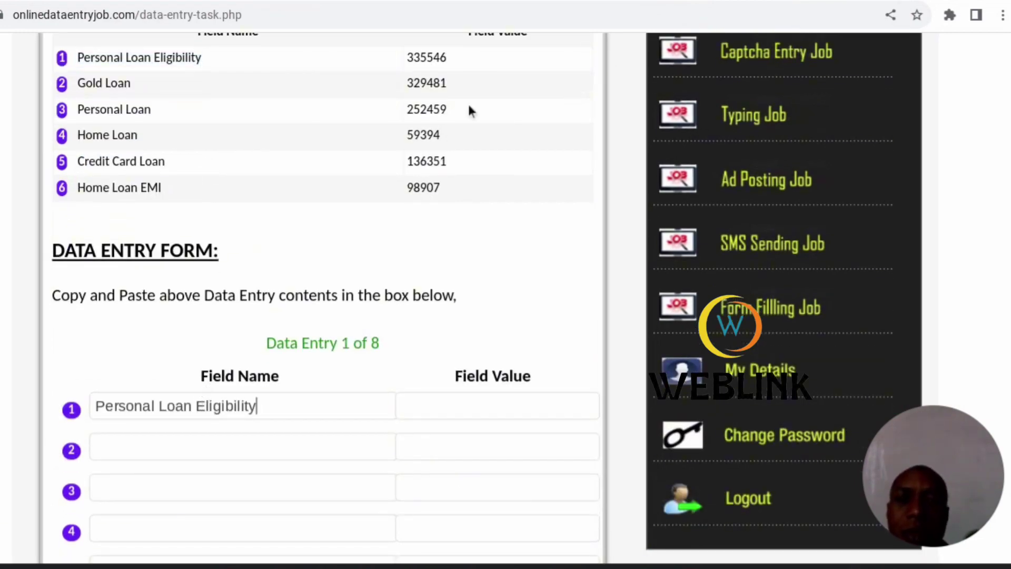
- Copy "335546 2 Gold Loan" from the sample table into row 1's Field Value in the form
scroll(471, 110, "up", 2)
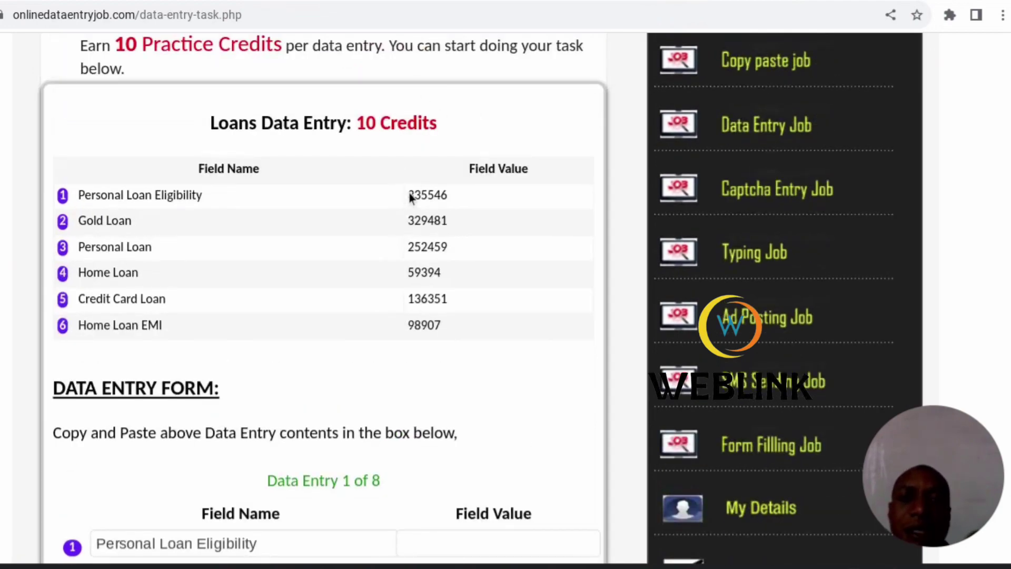
left_click_drag(409, 194, 458, 209)
key("ctrl+c")
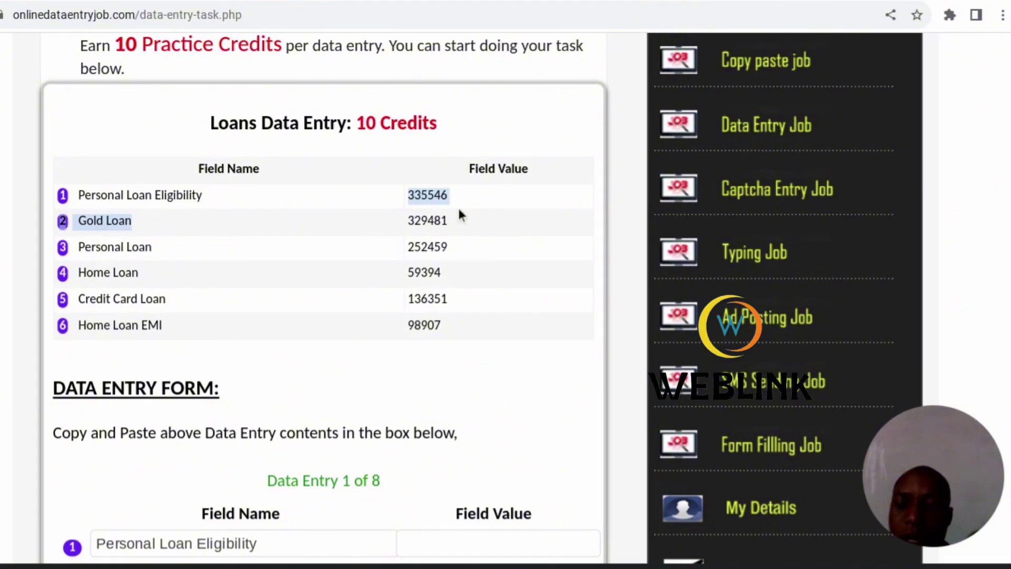
scroll(458, 221, "down", 2)
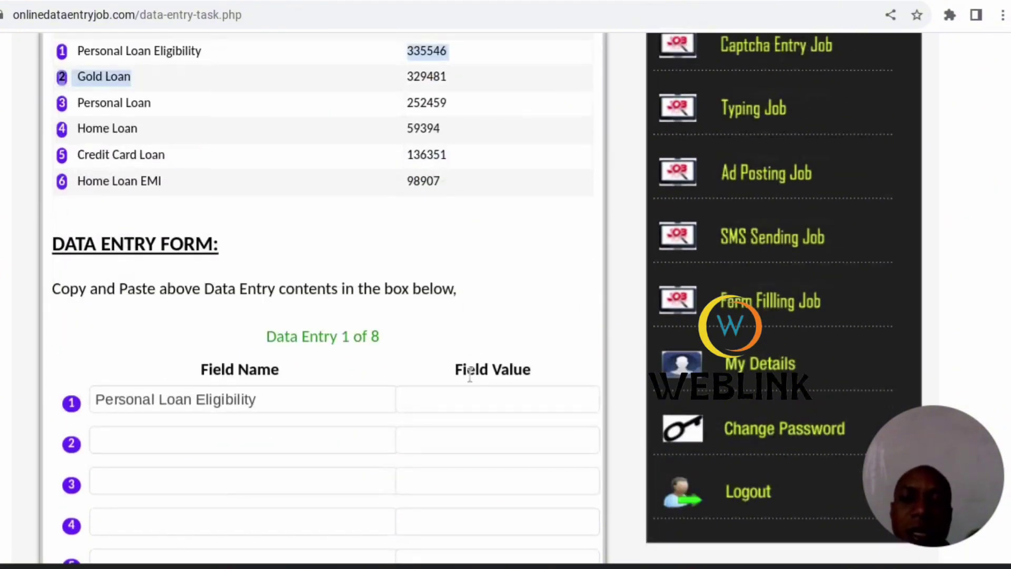
left_click(469, 394)
key("ctrl+v")
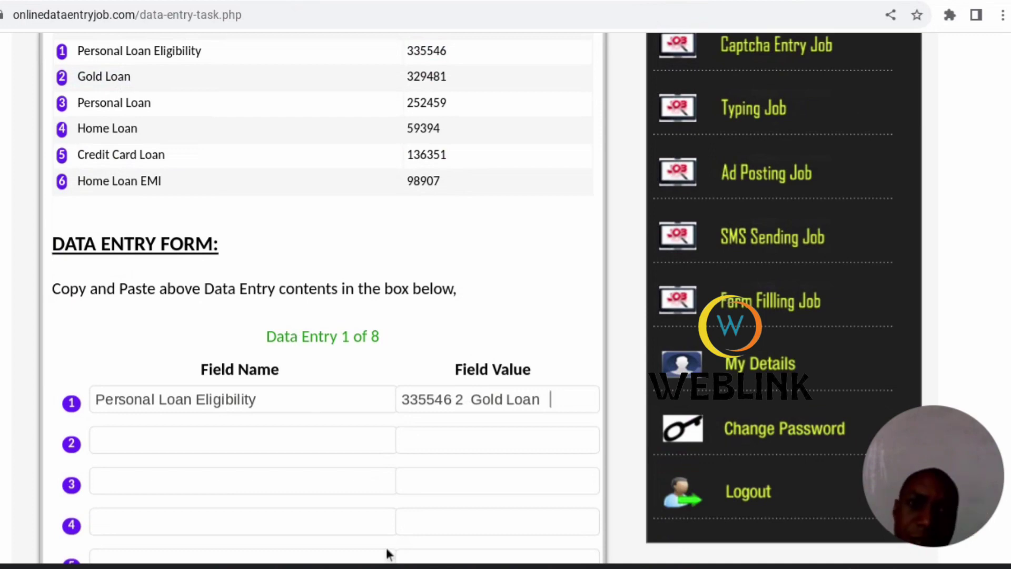
- Remove the extra "2 Gold Loan" text from row 1's Field Value, keeping only 335546
scroll(386, 552, "up", 1)
scroll(387, 548, "up", 1)
scroll(387, 548, "down", 2)
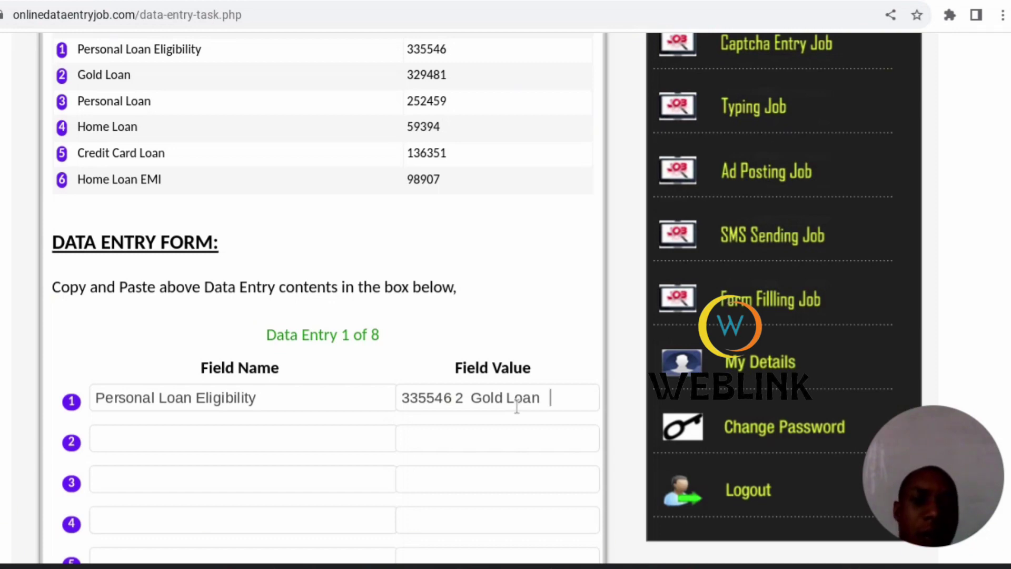
key("BackSpace")
key("BackSpace")
key("BackSpace")
key("BackSpace")
key("BackSpace")
key("BackSpace")
key("BackSpace")
key("BackSpace")
key("BackSpace")
key("BackSpace")
key("BackSpace")
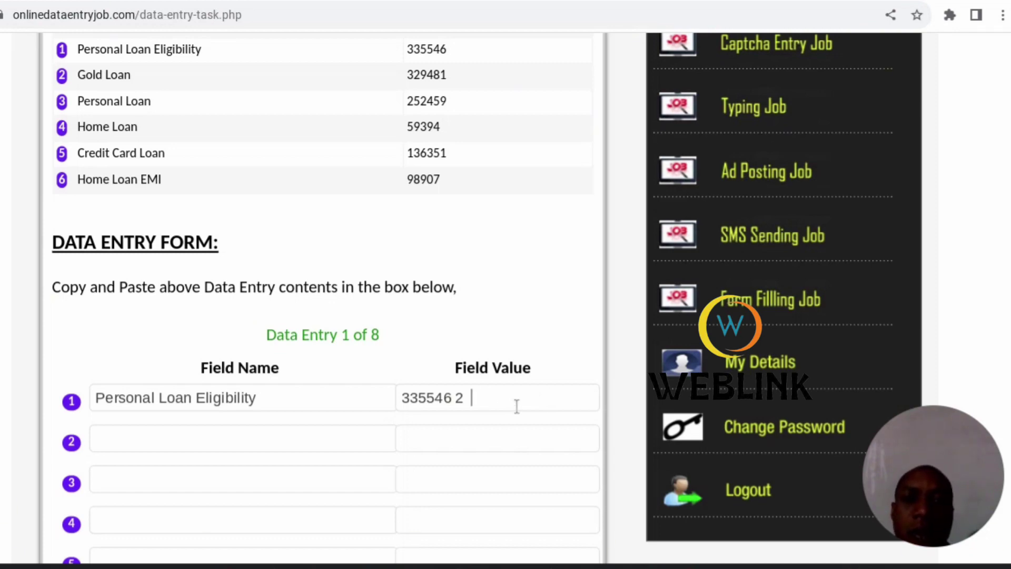
scroll(517, 406, "up", 1)
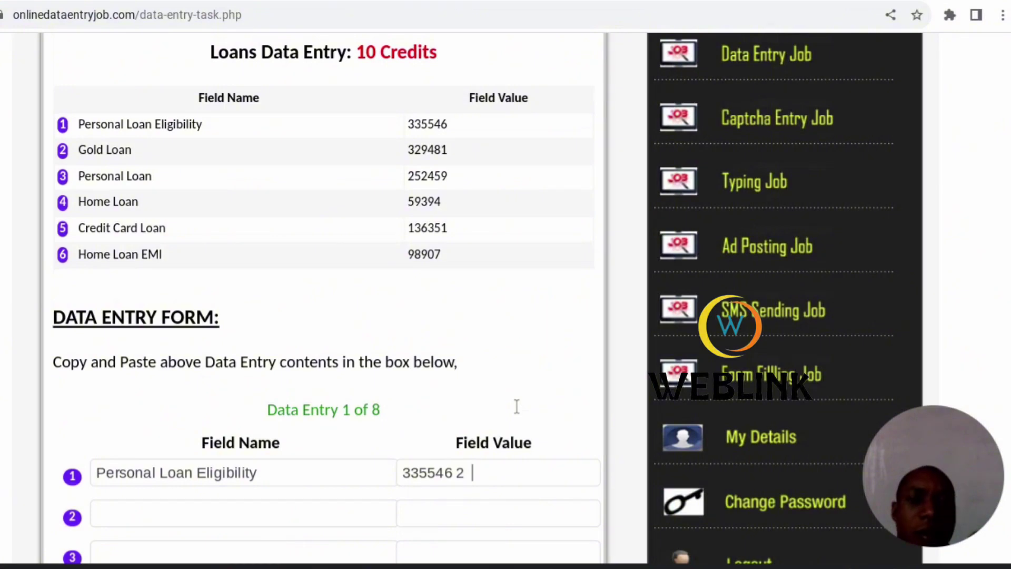
key("BackSpace")
key("BackSpace")
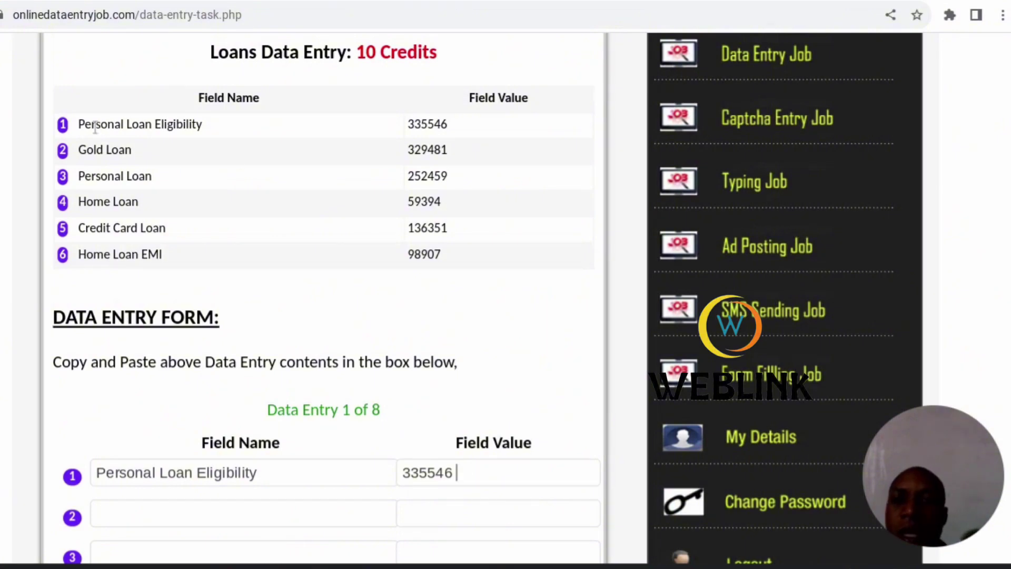
- Copy the name "Gold Loan" and its value 329481 from the sample table into row 2 of the form
left_click_drag(79, 150, 161, 155)
key("ctrl+c")
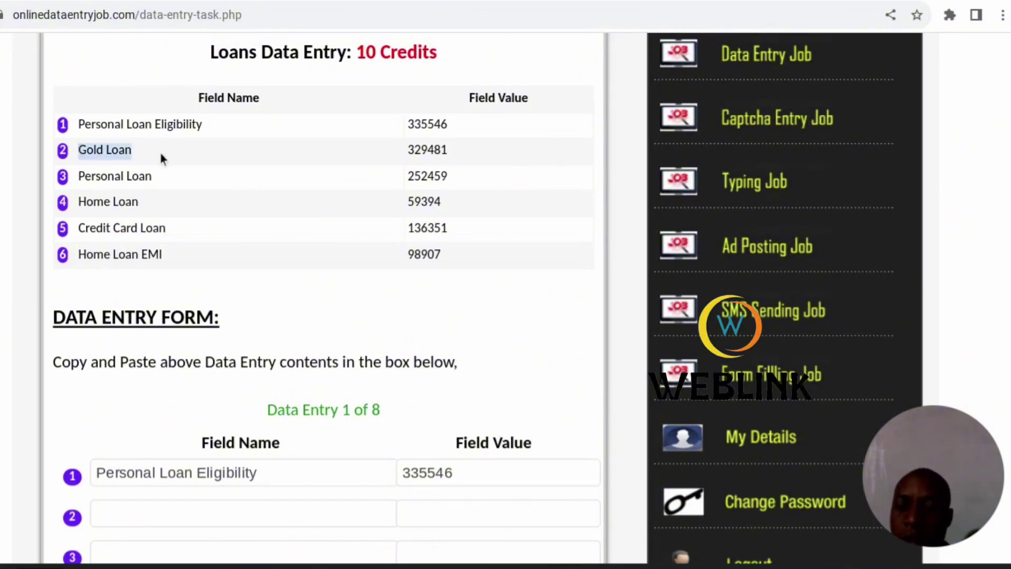
left_click(114, 515)
key("ctrl+v")
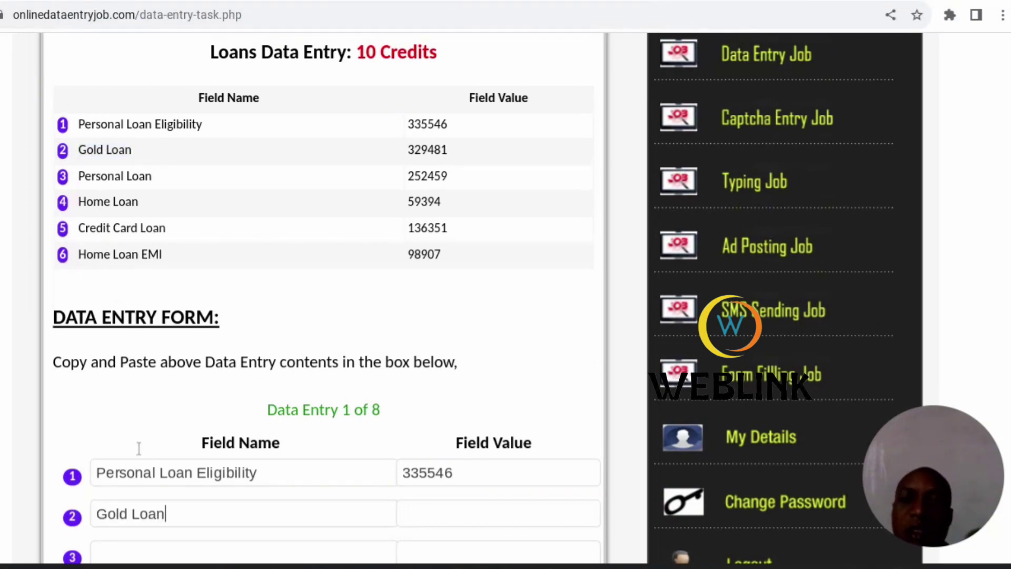
double_click(417, 150)
key("ctrl+c")
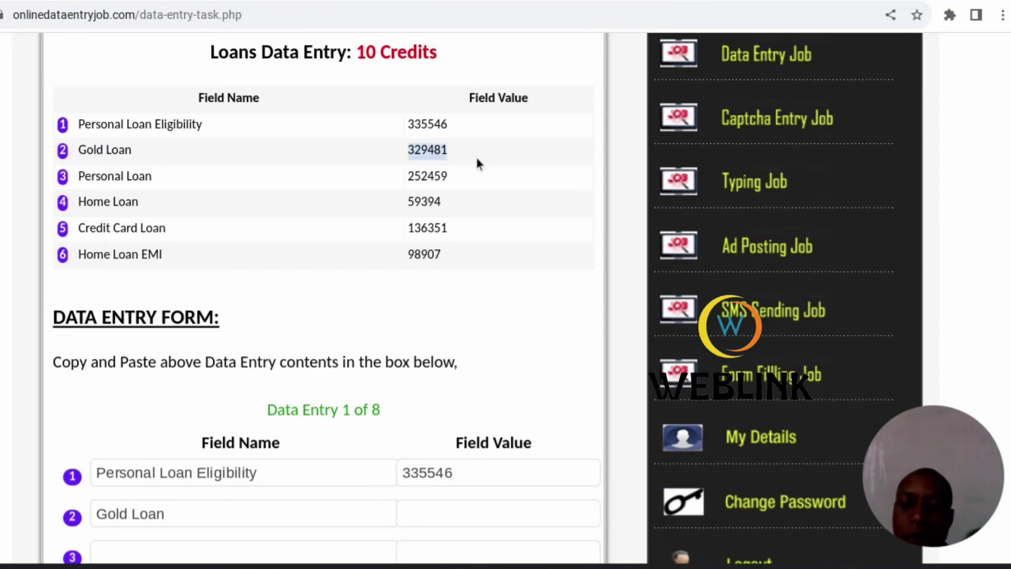
left_click(451, 519)
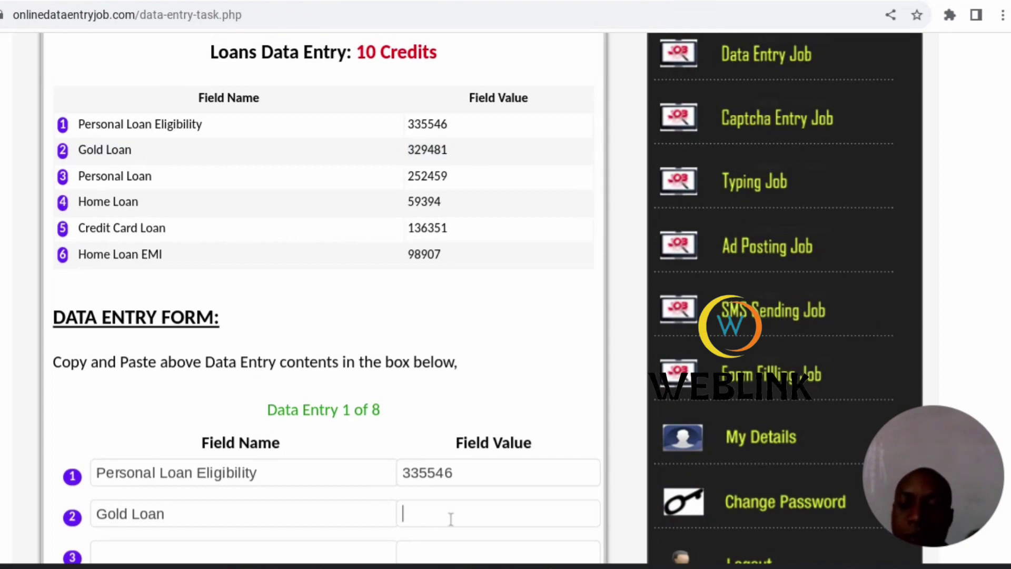
key("ctrl+v")
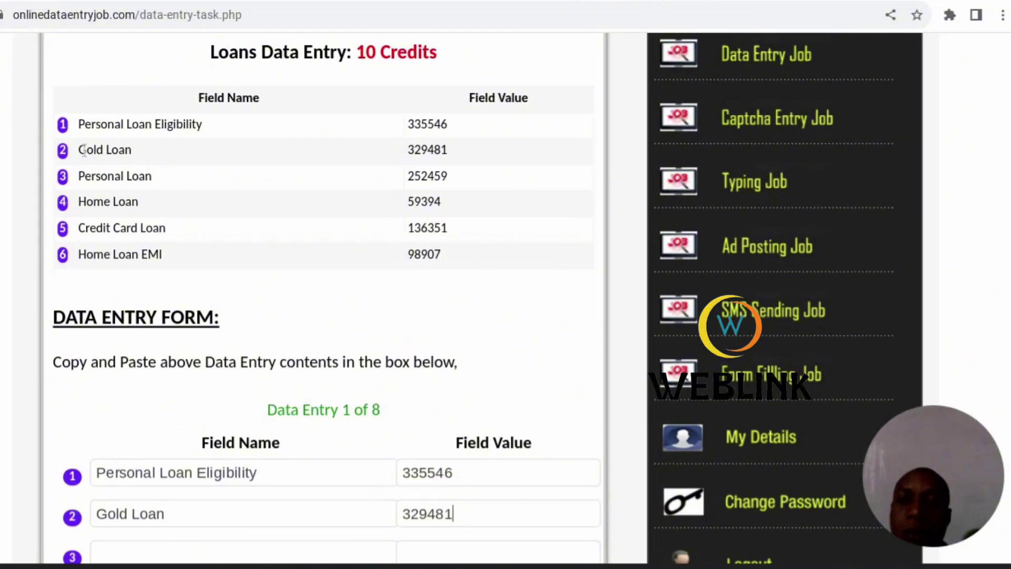
- Copy the name "Personal Loan" and its value 252459 from the sample table into row 3 of the form
left_click_drag(79, 176, 184, 188)
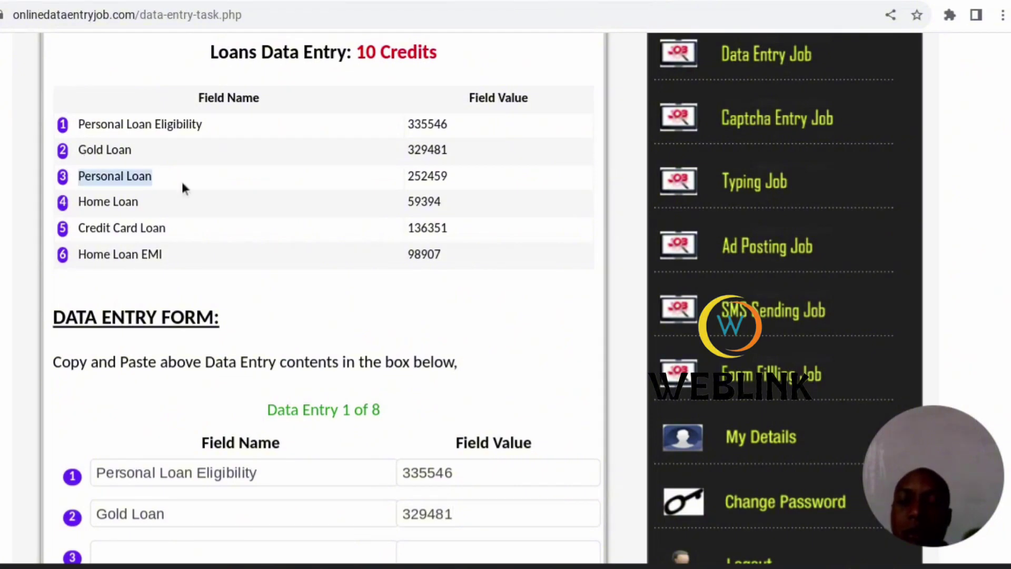
key("ctrl+c")
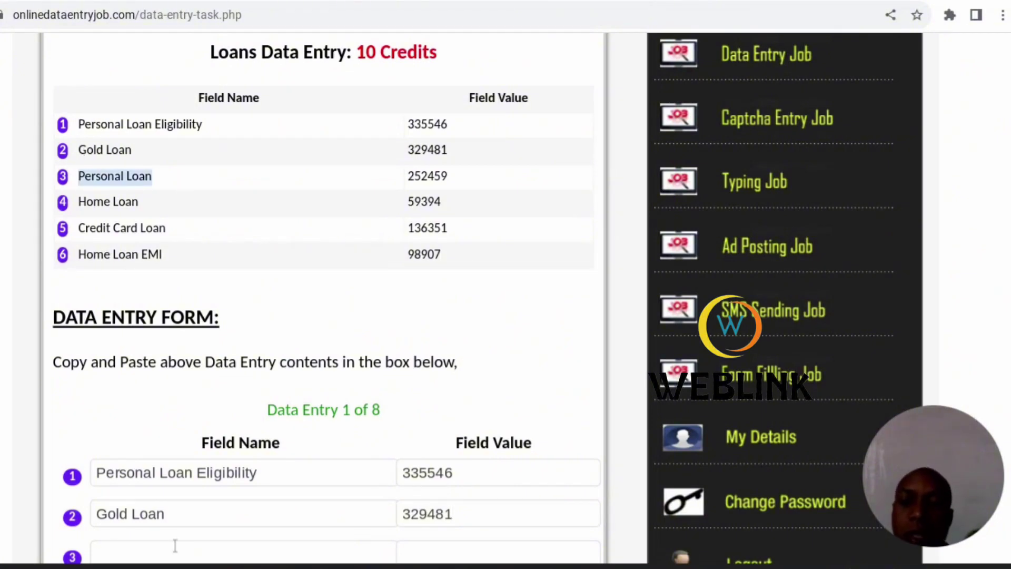
left_click(175, 552)
key("ctrl+v")
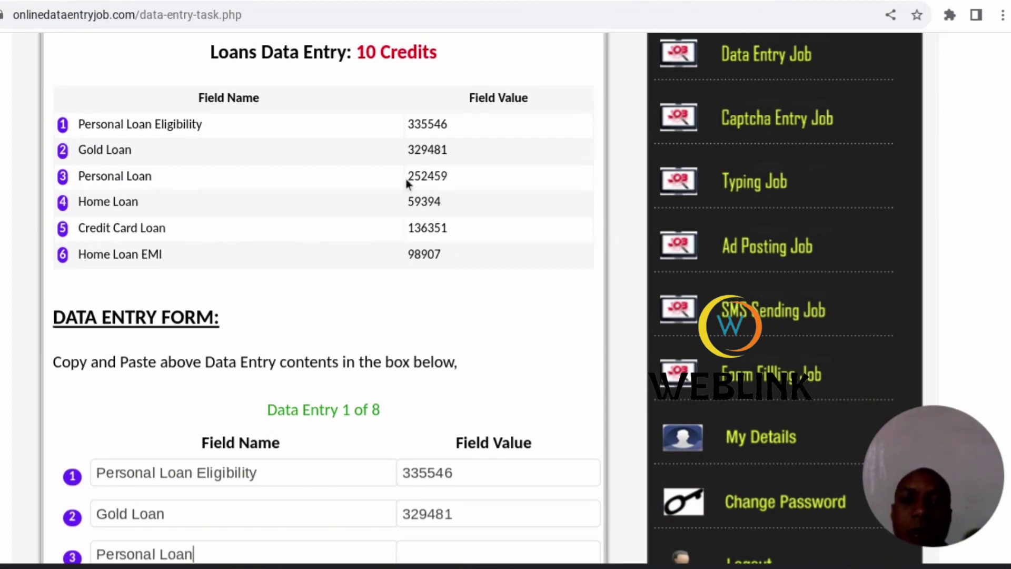
left_click_drag(408, 175, 472, 175)
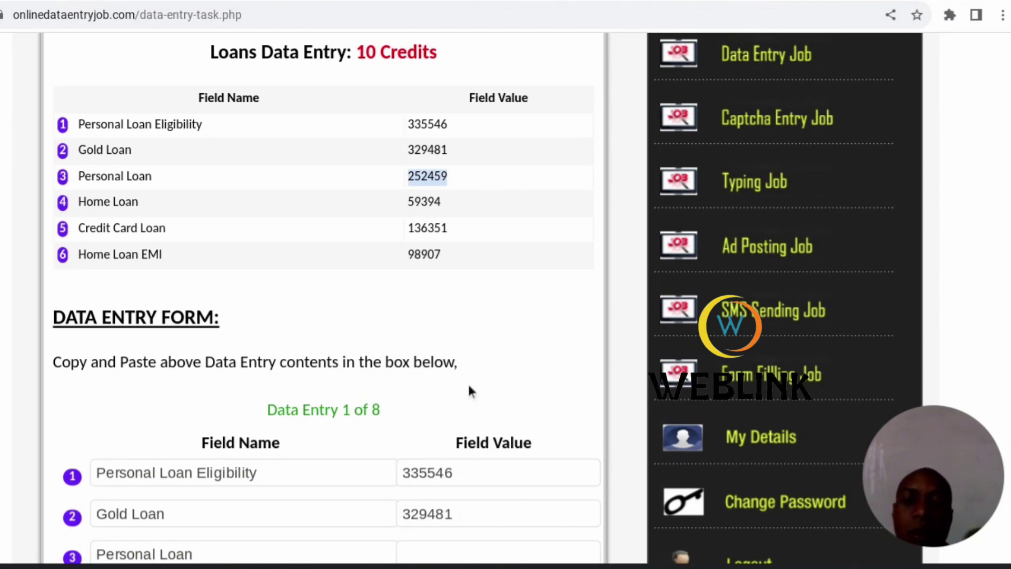
left_click(461, 553)
key("ctrl+v")
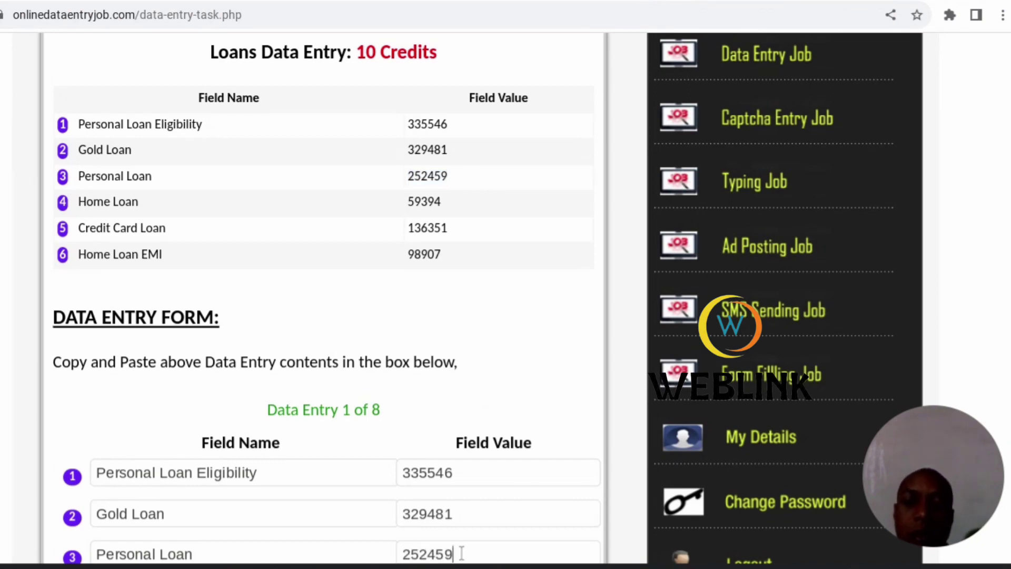
- Copy the name "Home Loan" and its value 59394 from the sample table into row 4 of the form
scroll(461, 553, "down", 1)
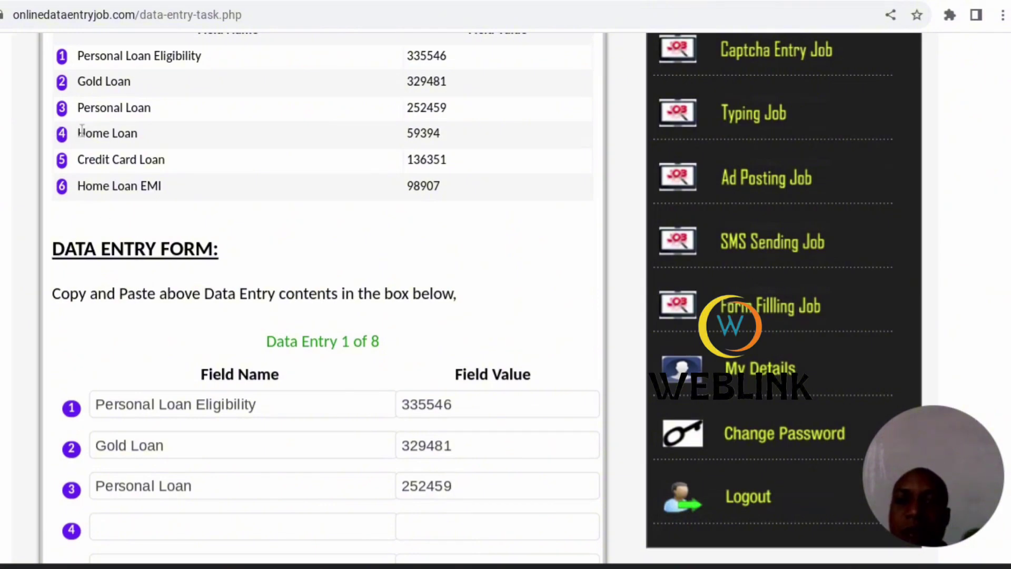
left_click_drag(79, 132, 151, 135)
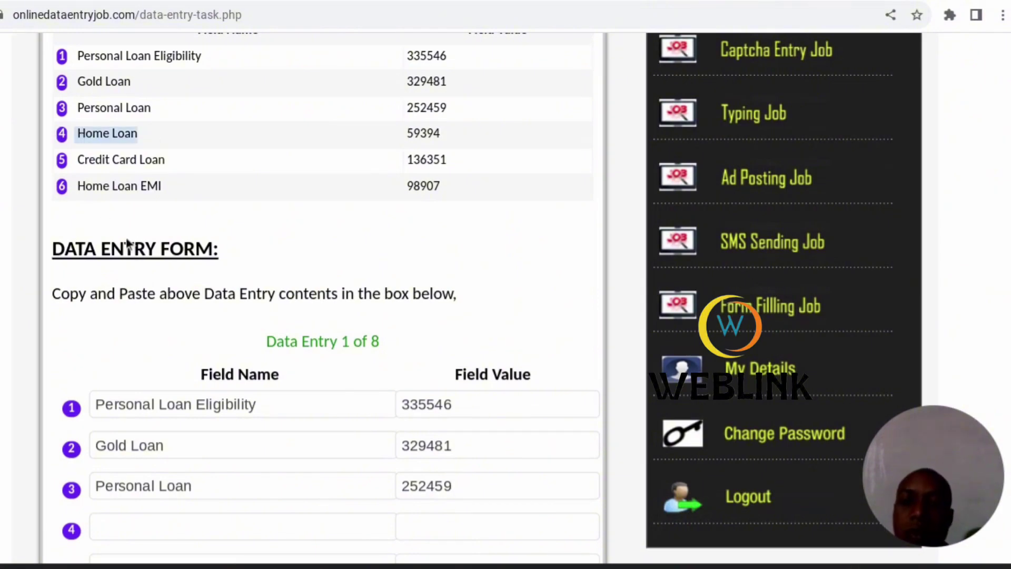
left_click(157, 528)
key("ctrl+v")
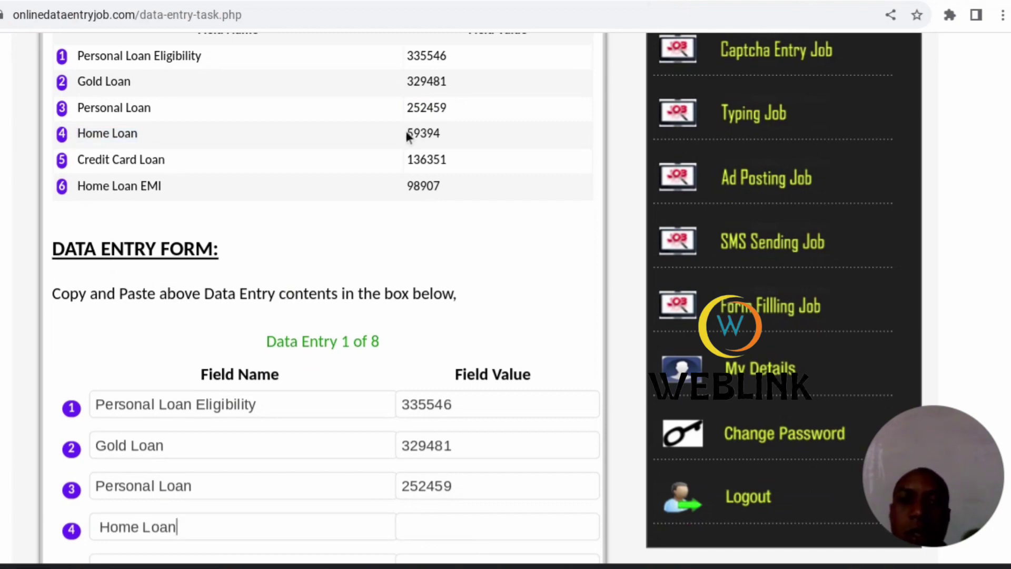
left_click_drag(407, 132, 443, 138)
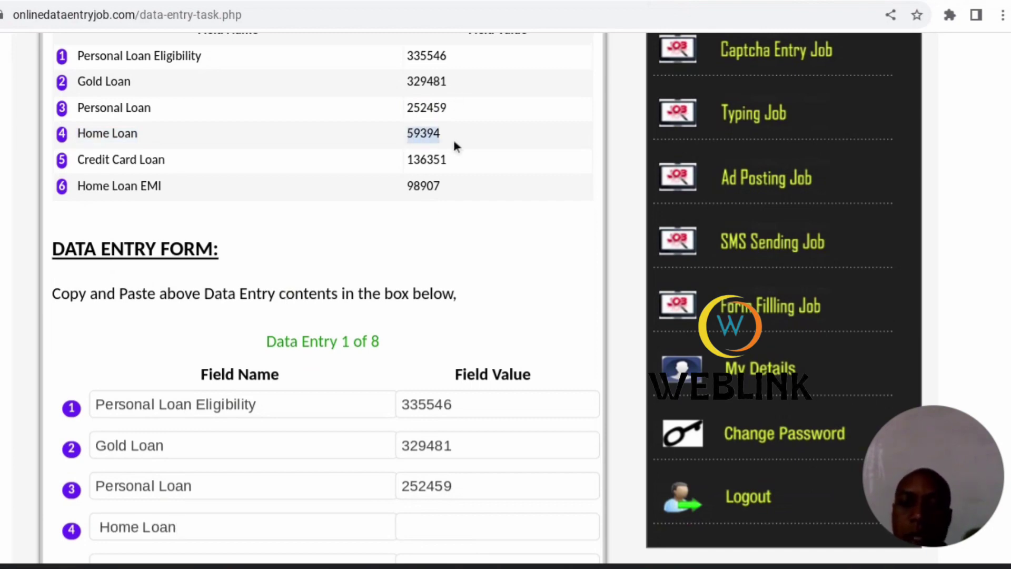
left_click(444, 524)
key("ctrl+v")
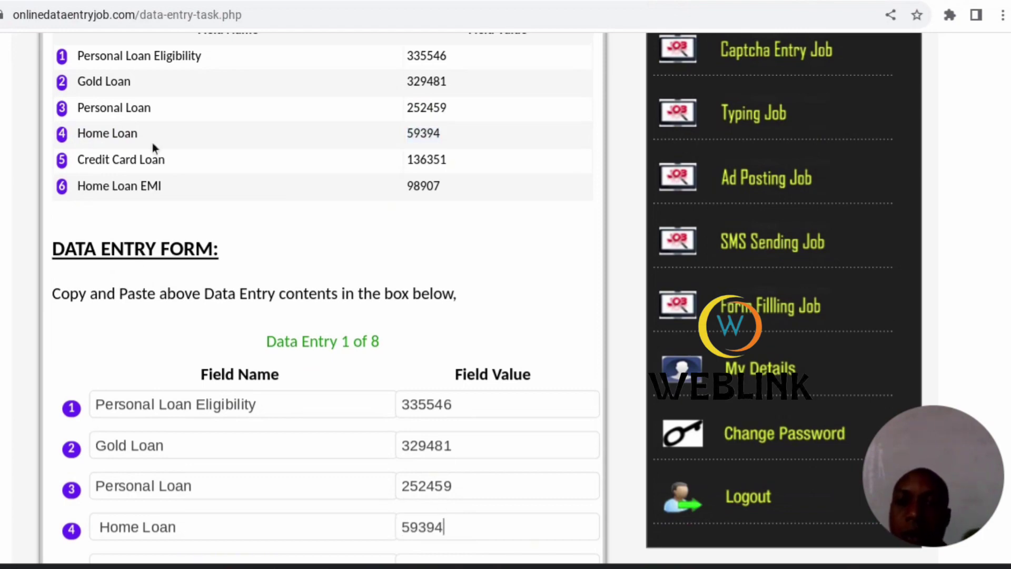
- Copy the name "Credit Card Loan" and its value 136351 from the sample table into row 5 of the form
left_click_drag(75, 158, 225, 184)
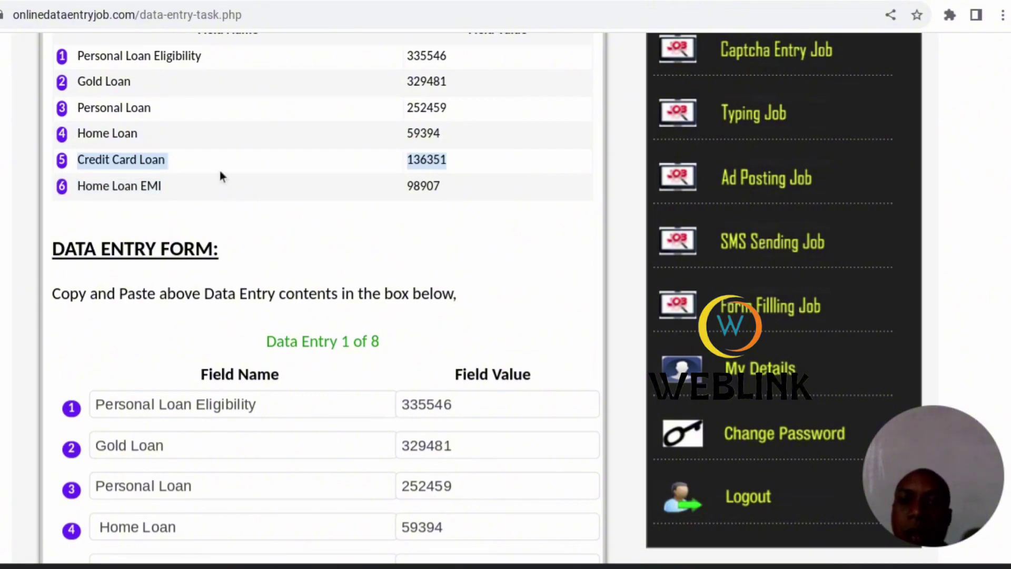
left_click(220, 172)
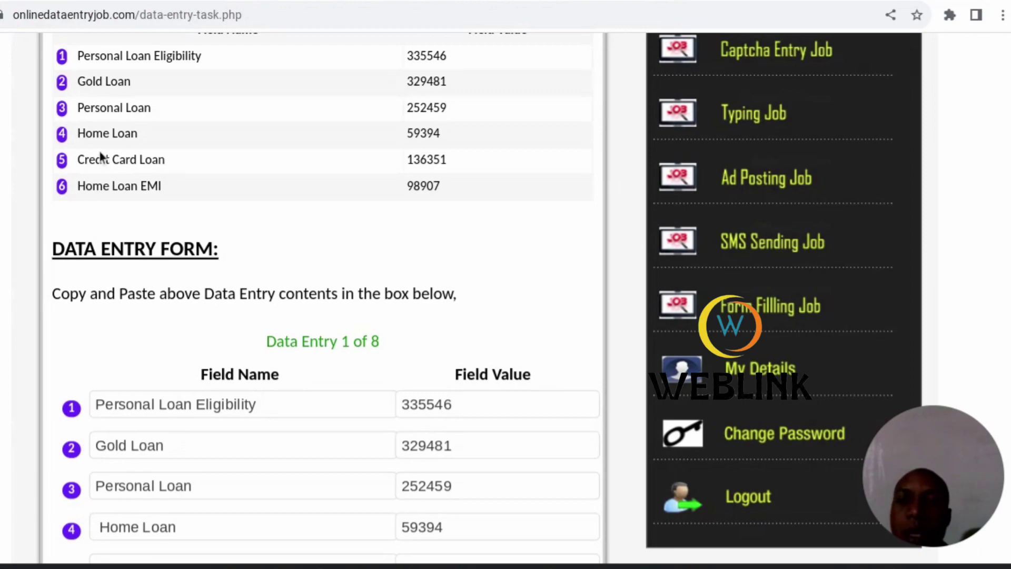
left_click_drag(205, 149, 185, 176)
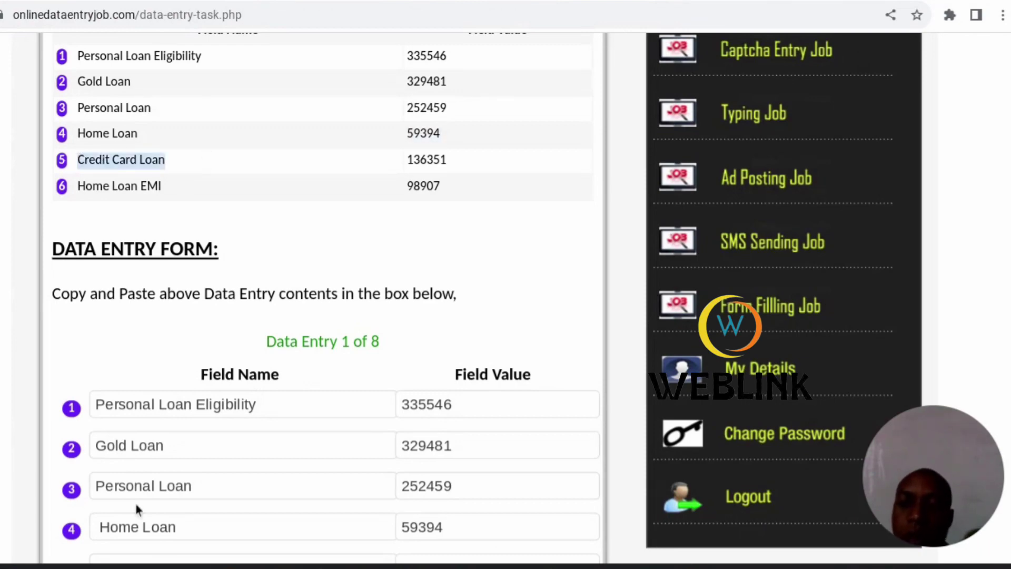
scroll(129, 532, "down", 3)
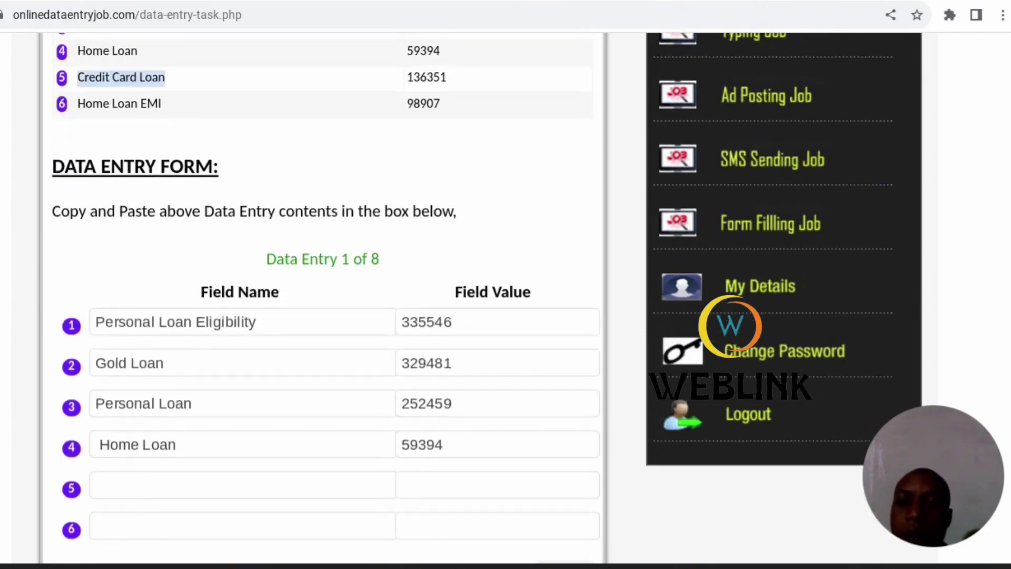
left_click(141, 492)
key("ctrl+v")
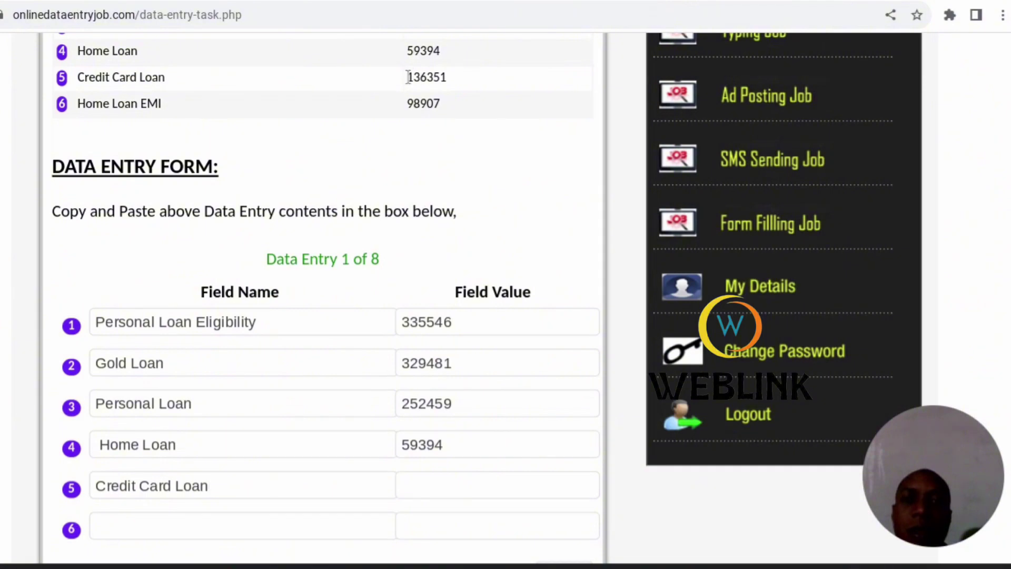
left_click_drag(409, 77, 466, 86)
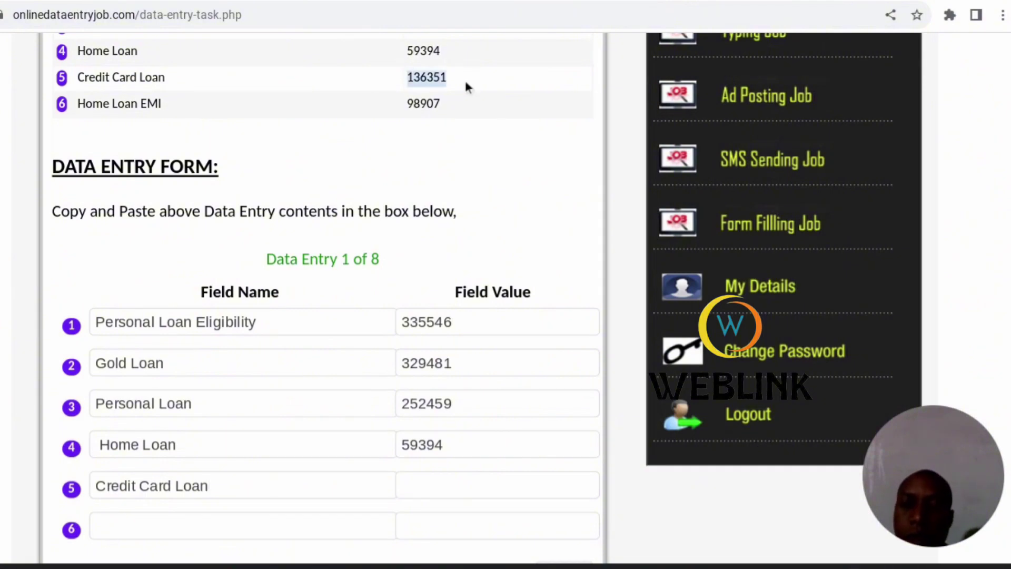
left_click(415, 480)
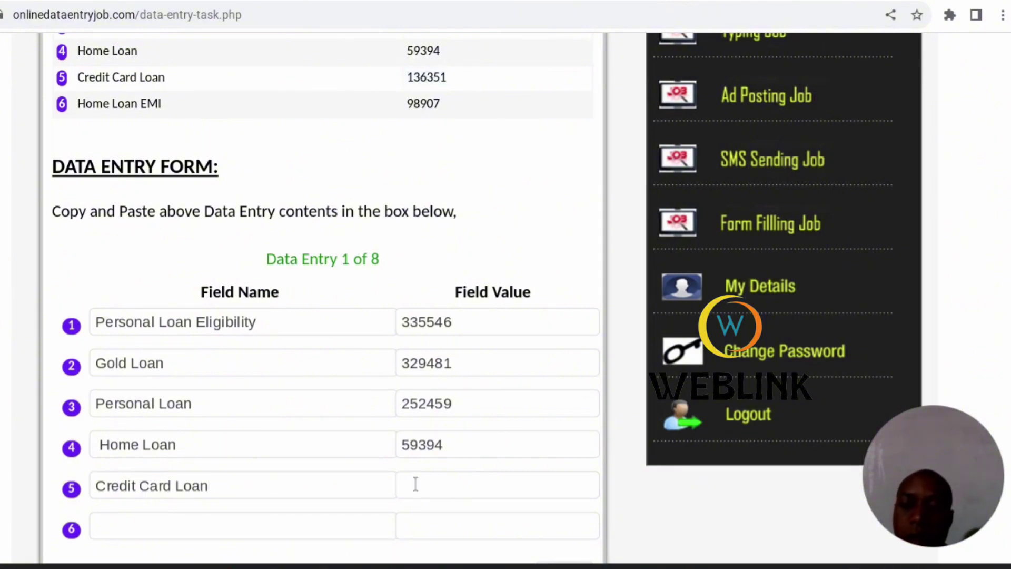
key("ctrl+v")
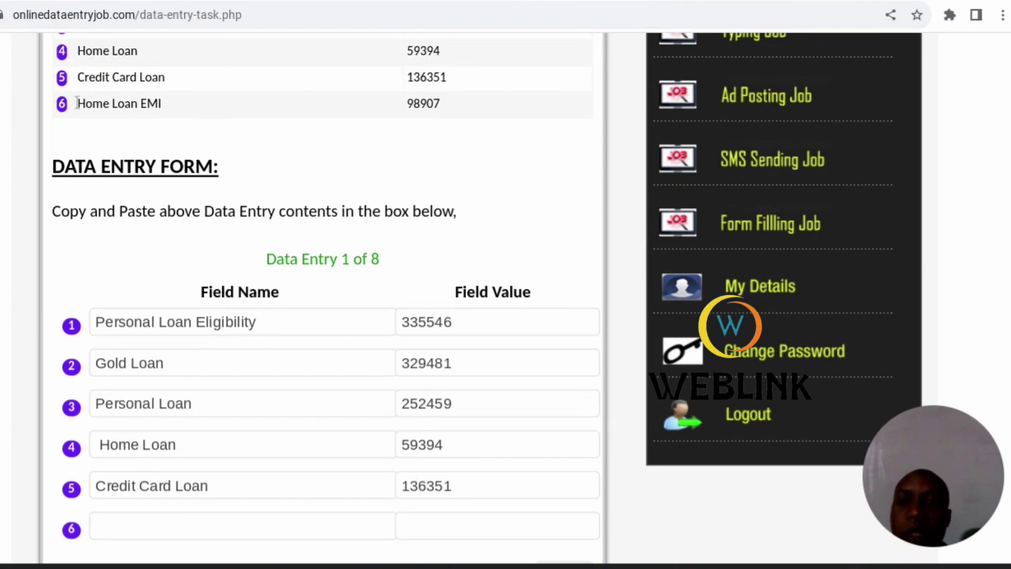
- Copy the name "Home Loan EMI" and its value 98907 from the sample table into row 6 of the form
left_click_drag(77, 103, 165, 109)
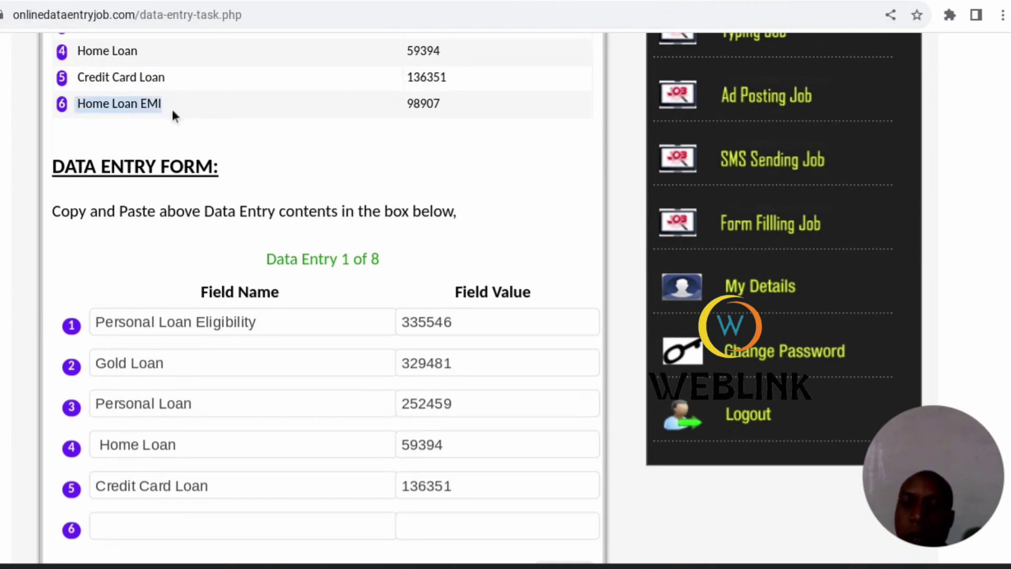
left_click(141, 519)
key("ctrl+v")
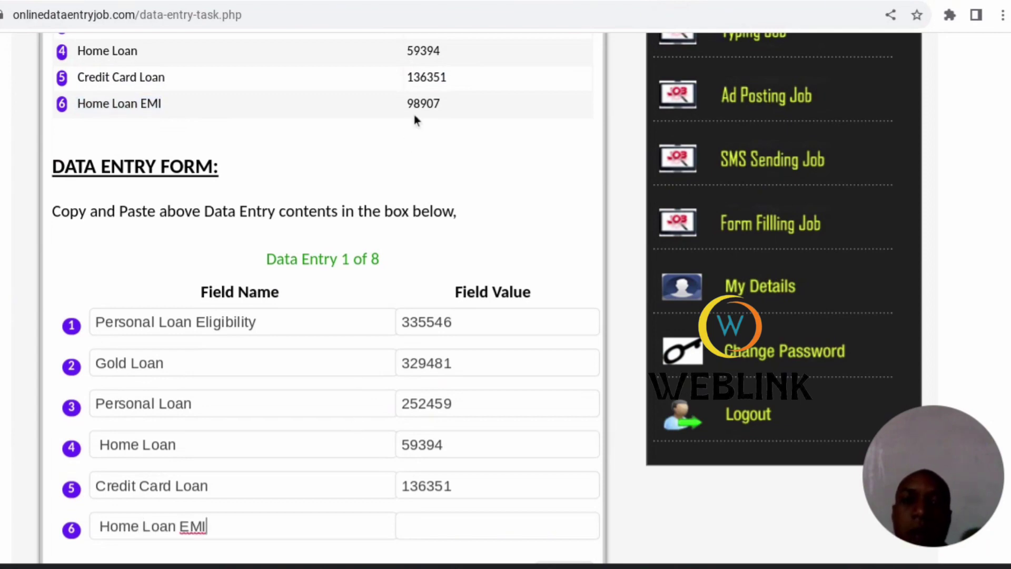
left_click_drag(408, 103, 510, 135)
key("ctrl+c")
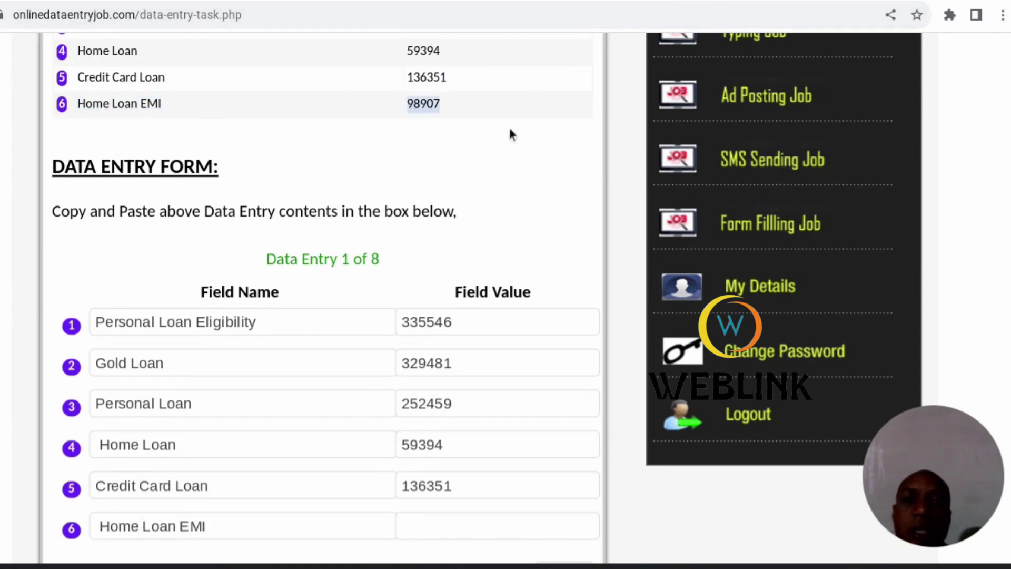
left_click(411, 522)
key("ctrl+v")
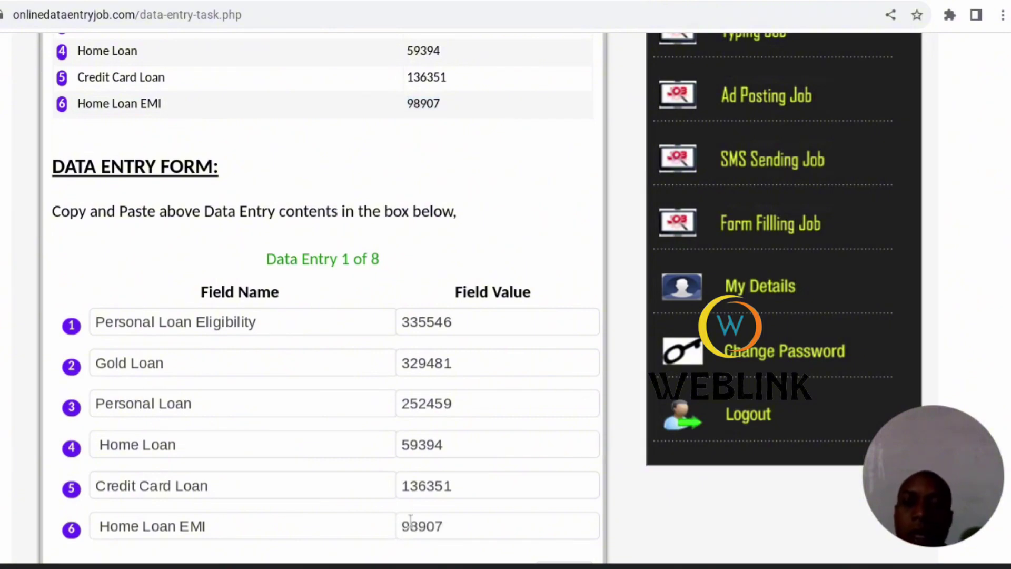
- Advance from the completed loans form to the second data entry task and bring up its sample table
scroll(410, 521, "down", 3)
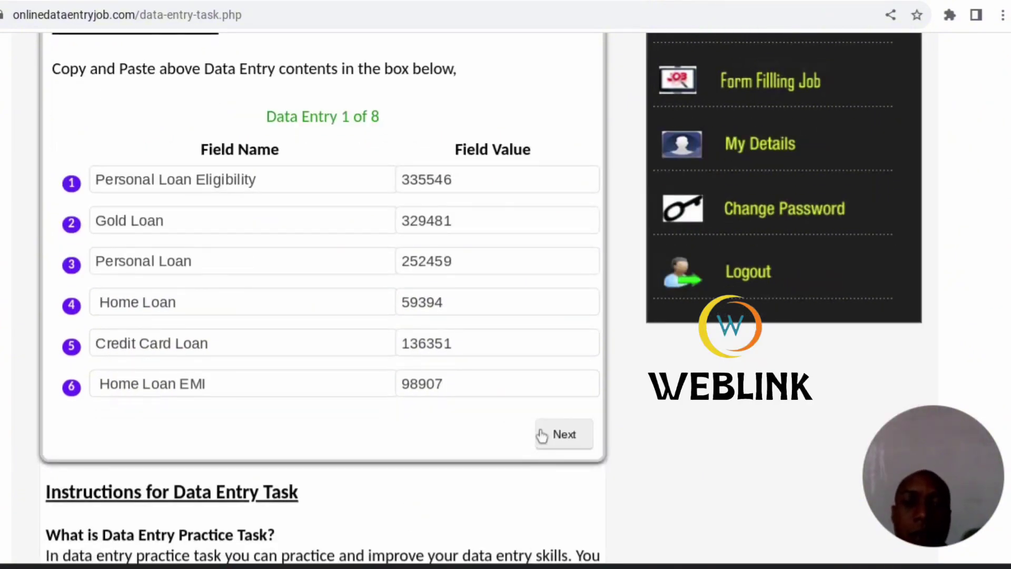
left_click(564, 435)
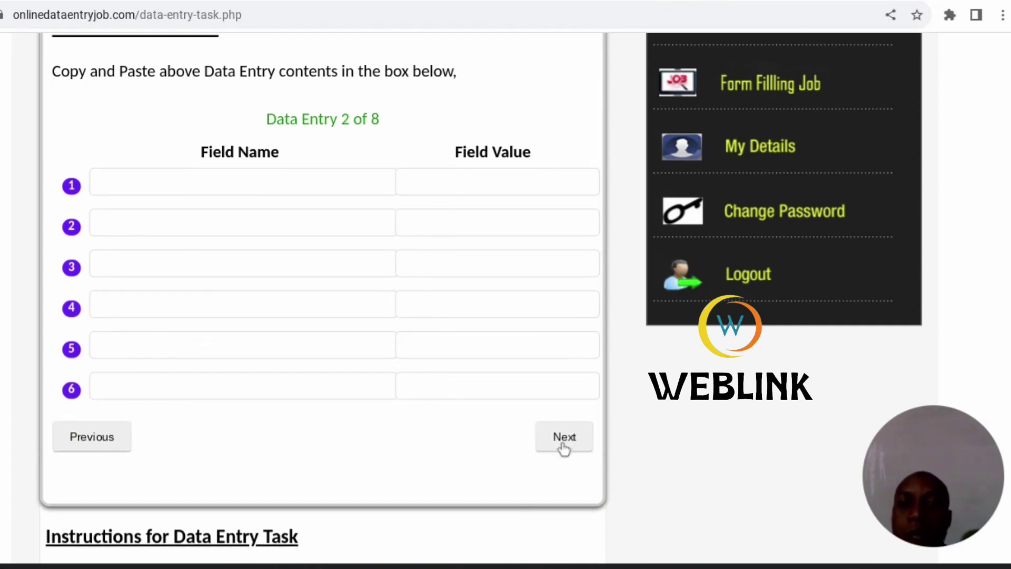
scroll(564, 450, "up", 5)
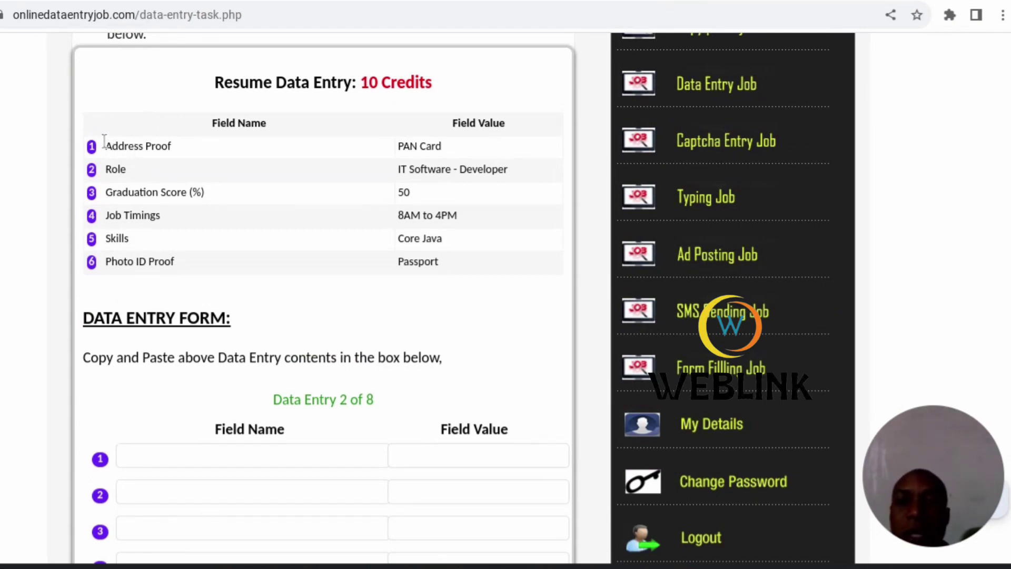
- Copy the sample table's first row, "Address Proof" with "PAN Card", into row 1's Field Name in the form
mouse_move(104, 142)
left_mouse_down()
mouse_move(447, 216)
mouse_move(480, 270)
mouse_move(457, 135)
mouse_move(469, 154)
left_mouse_up()
key("ctrl+c")
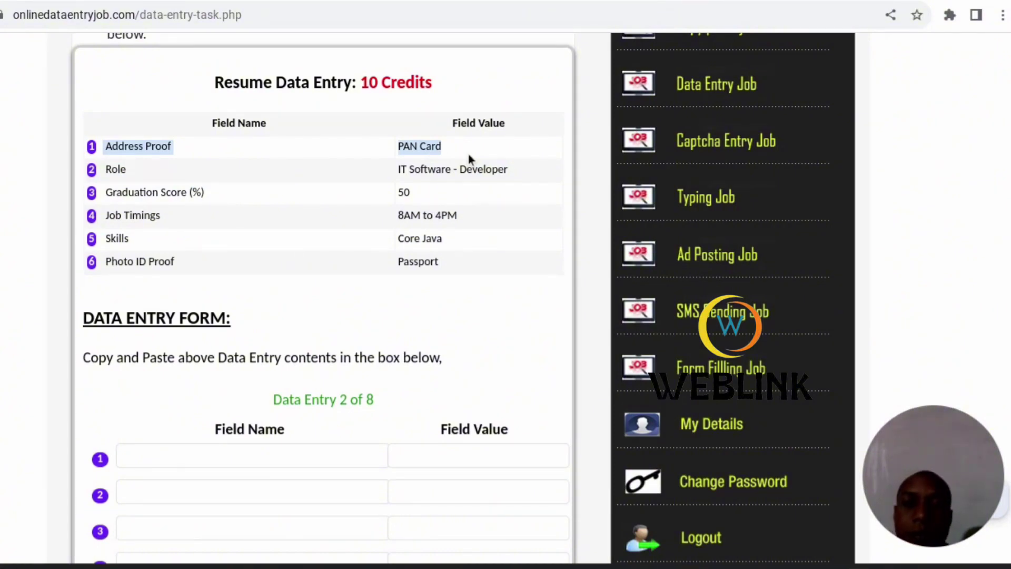
left_click(191, 463)
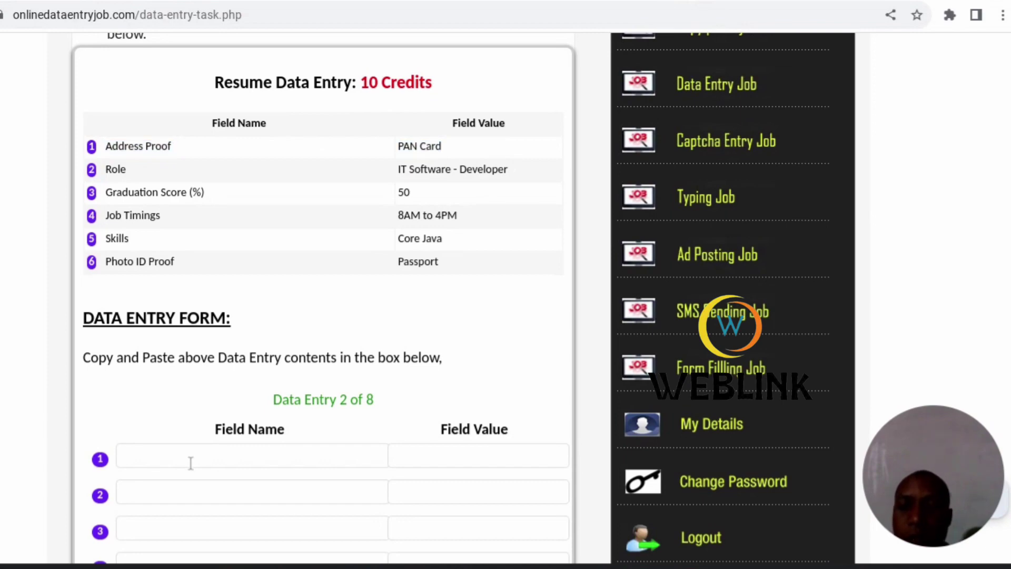
key("ctrl+v")
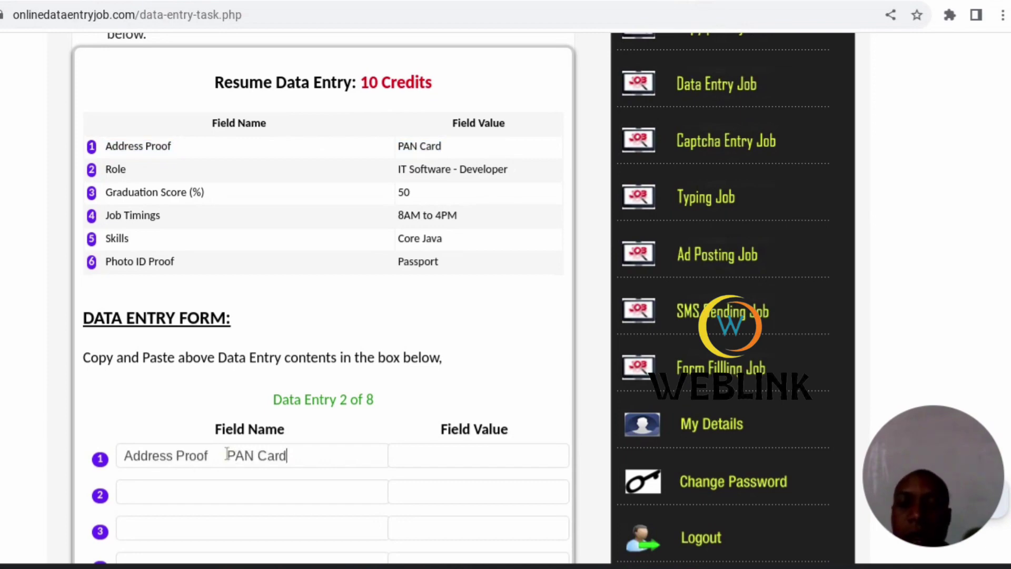
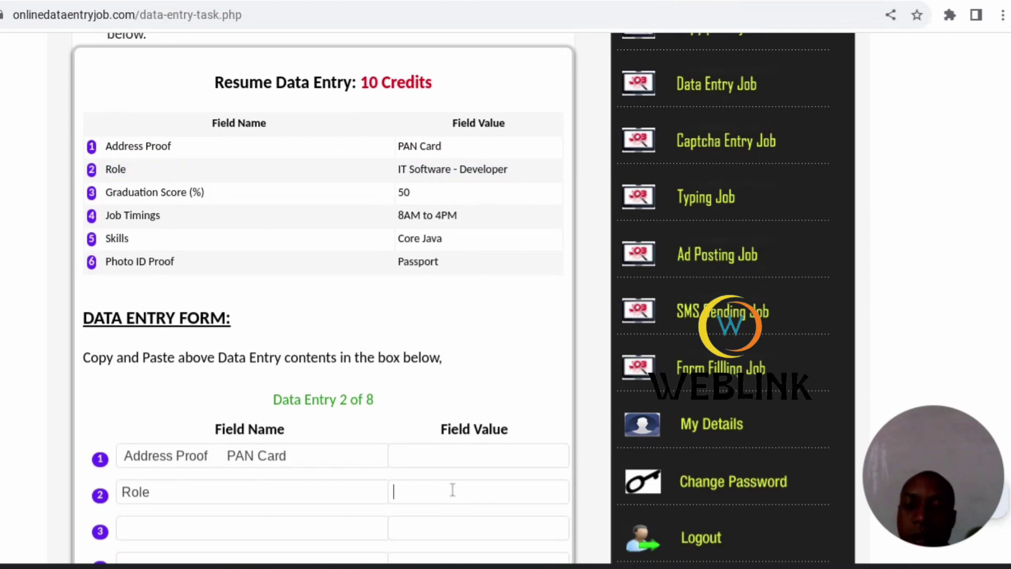
- Enter "IT Software - Developer" as row 2's Field Value and move "PAN Card" from row 1's Field Name to its Field Value
type("IT Software - Developer")
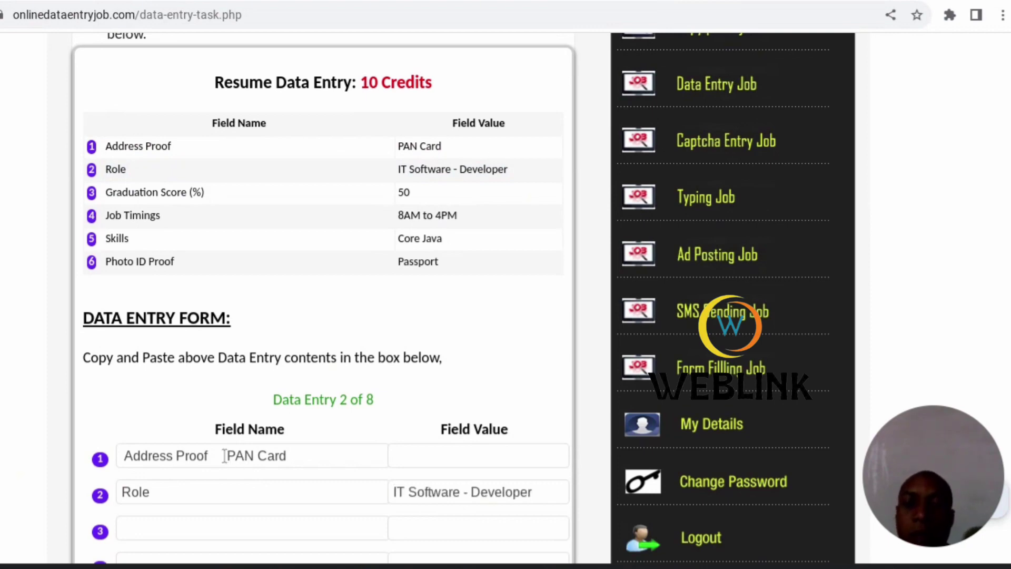
left_click_drag(225, 456, 315, 467)
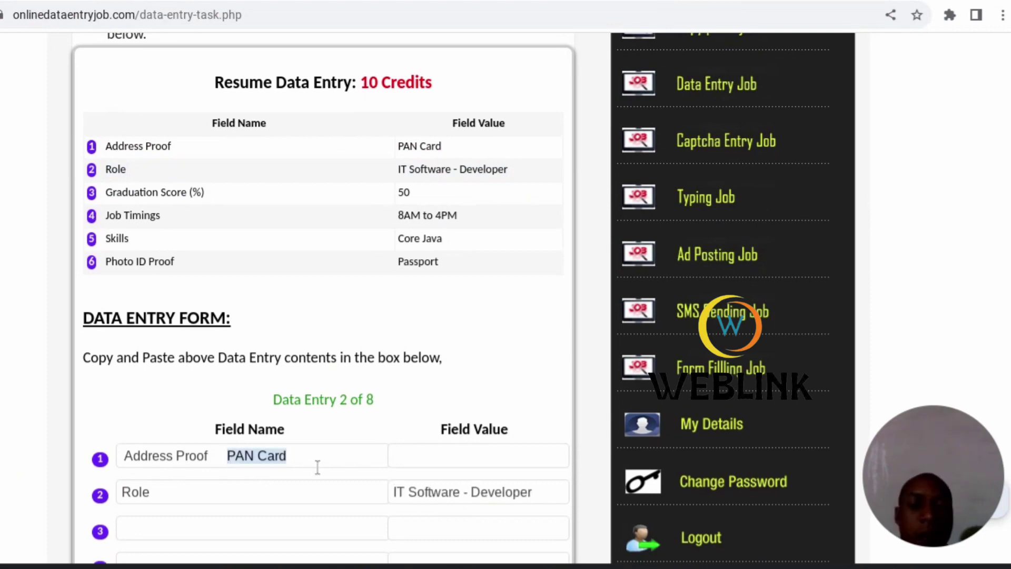
key("ctrl+x")
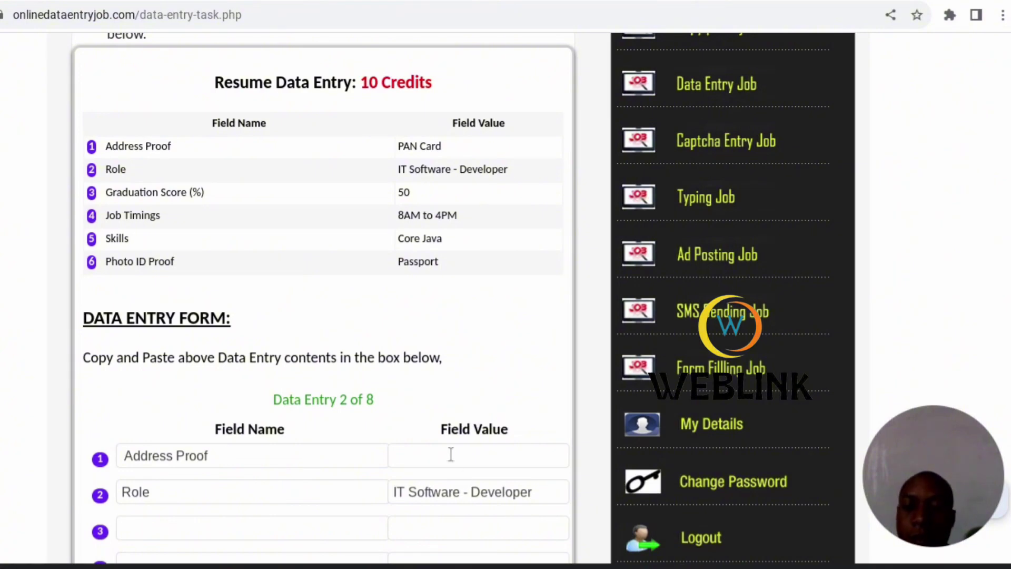
key("ctrl+v")
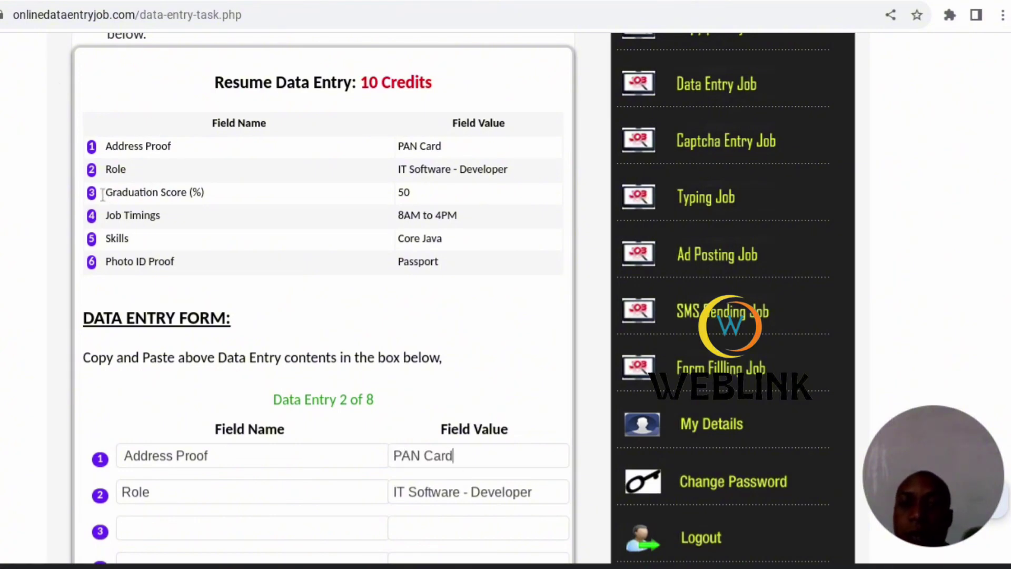
- Copy the sample table's third row, "Graduation Score (%)" with 50, into row 3's Field Name in the form
left_click_drag(103, 193, 493, 199)
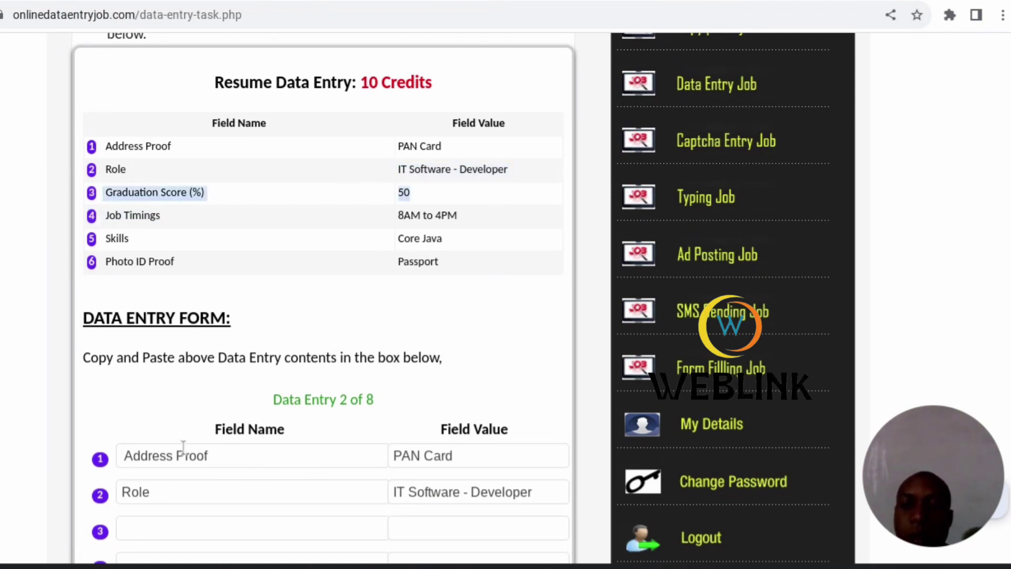
left_click(163, 520)
key("ctrl+v")
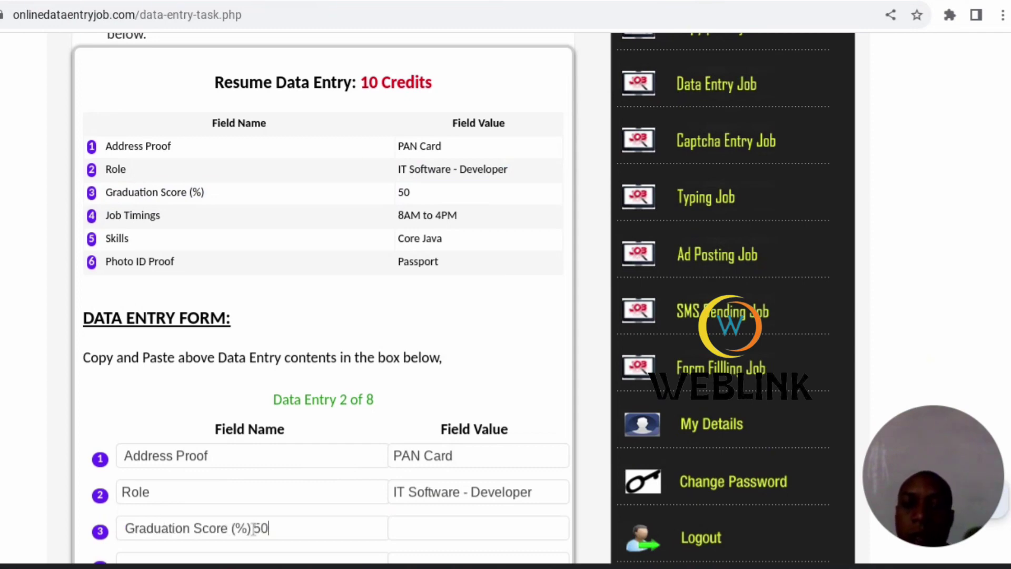
- Move 50 from row 3's Field Name to its Field Value
left_click_drag(253, 528, 308, 532)
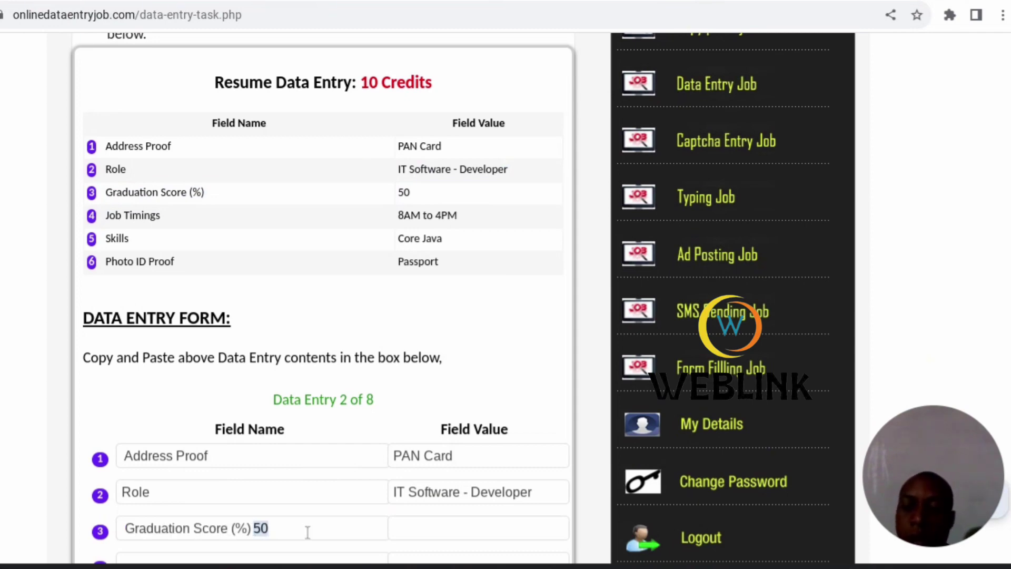
key("ctrl+x")
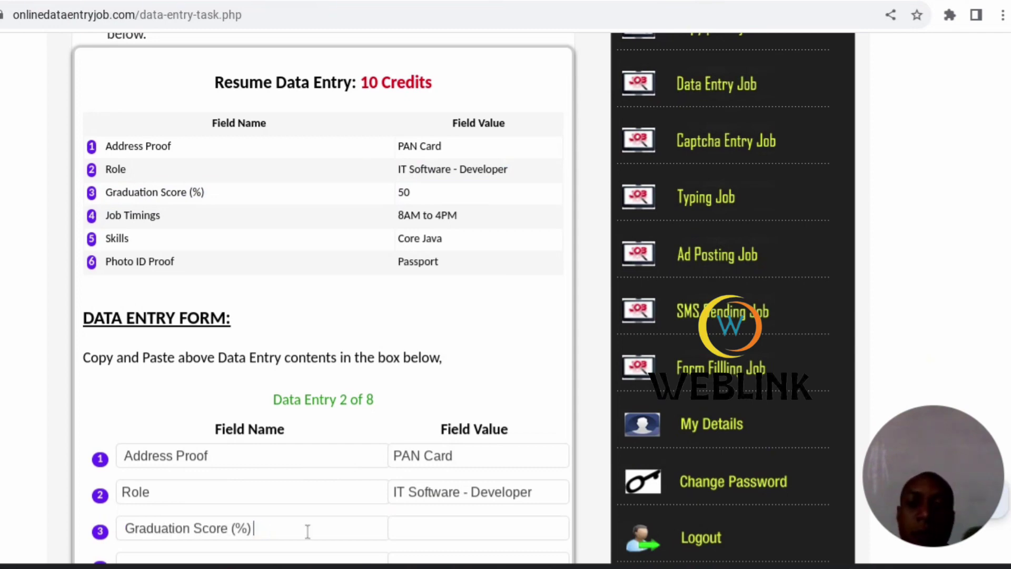
left_click(414, 532)
key("ctrl+v")
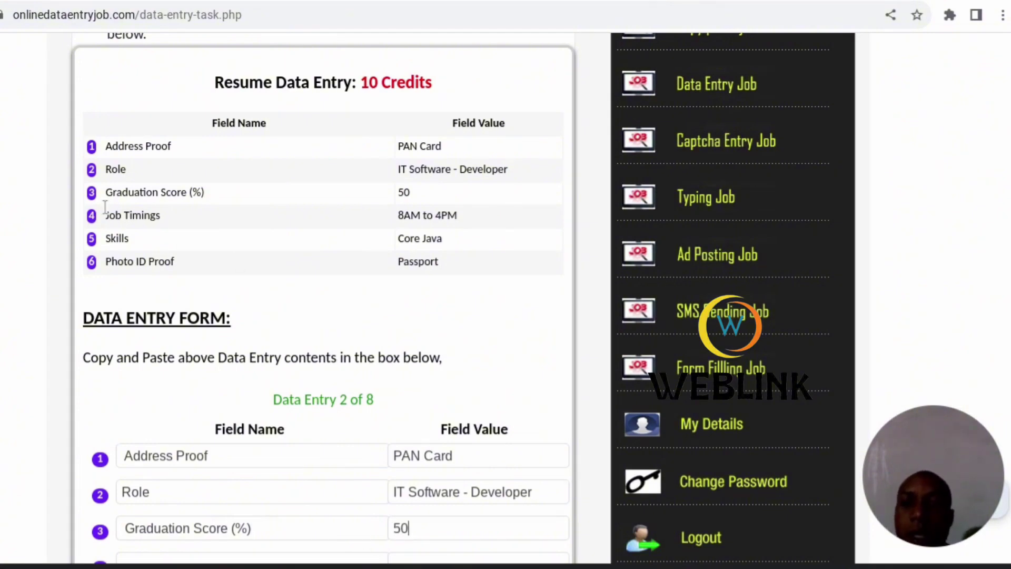
- Copy the sample table's fourth row, "Job Timings" with "8AM to 4PM", into row 4's Field Name in the form
left_click_drag(107, 216, 197, 223)
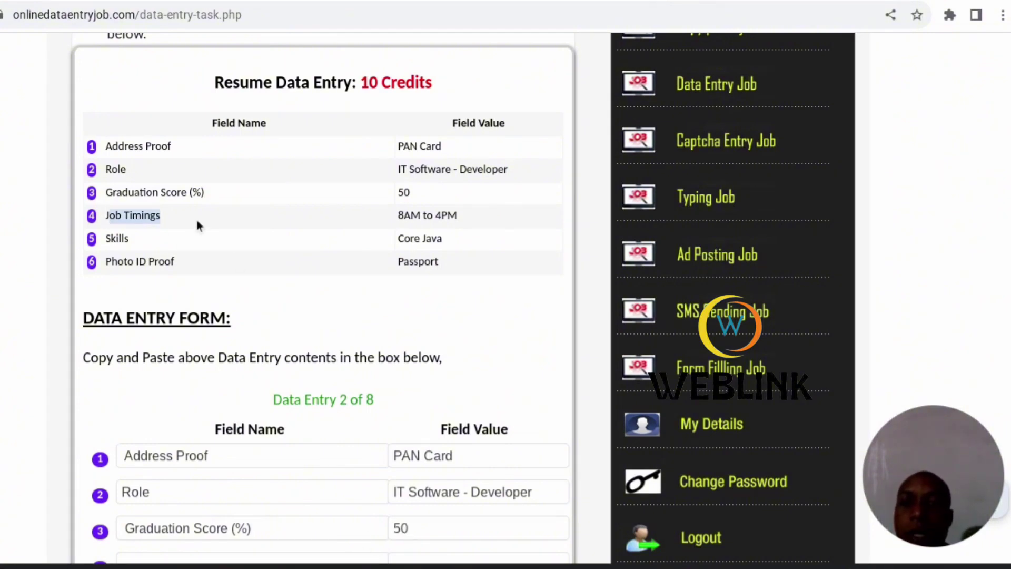
left_click_drag(299, 217, 456, 220)
left_click(159, 228)
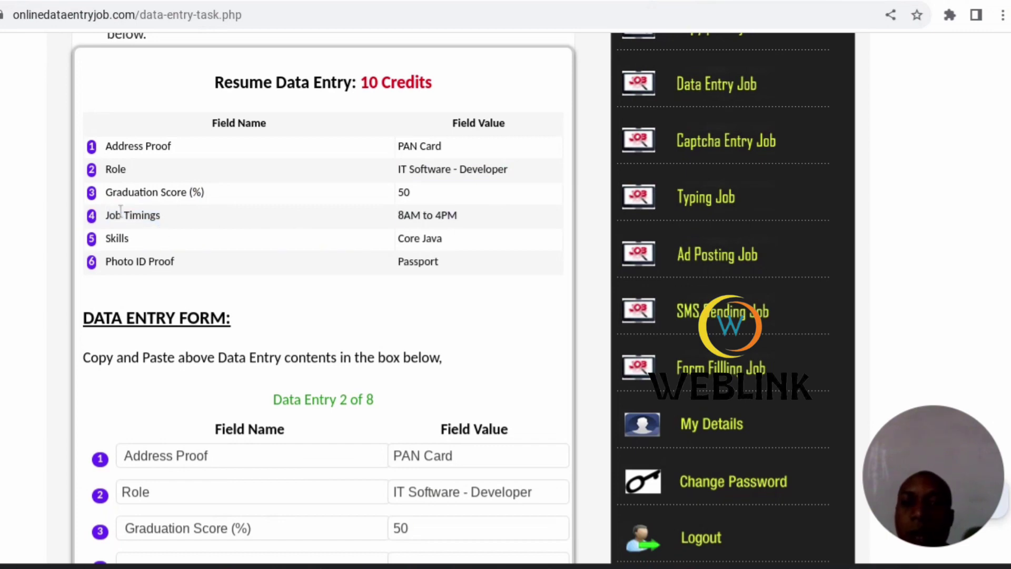
left_click_drag(104, 215, 460, 221)
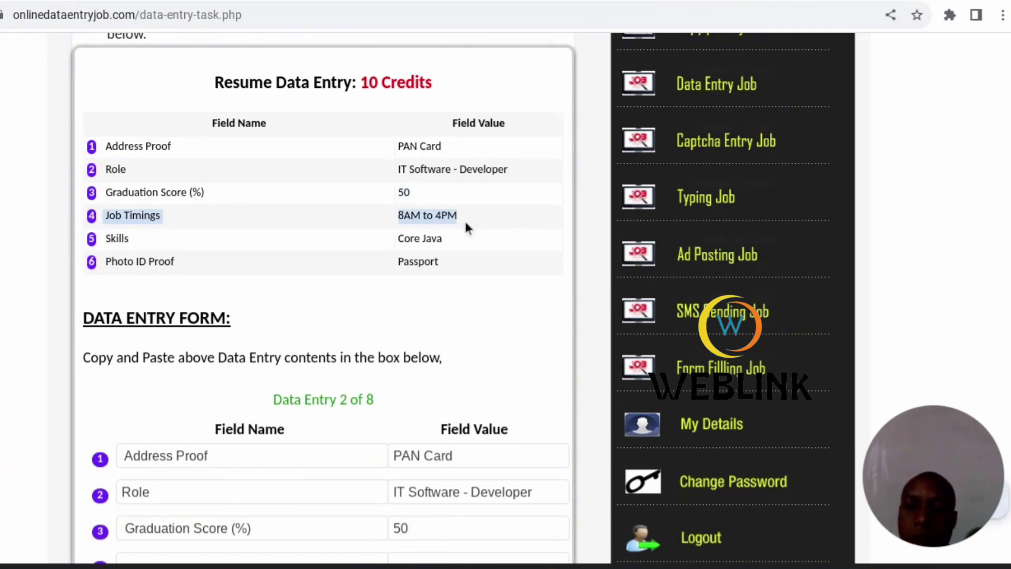
scroll(247, 389, "down", 3)
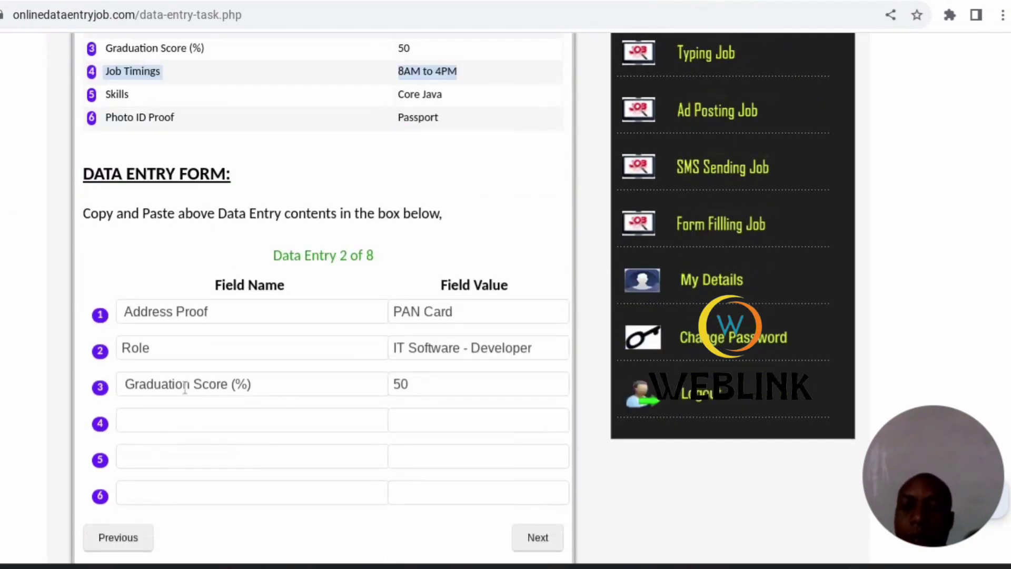
left_click(182, 426)
key("ctrl+v")
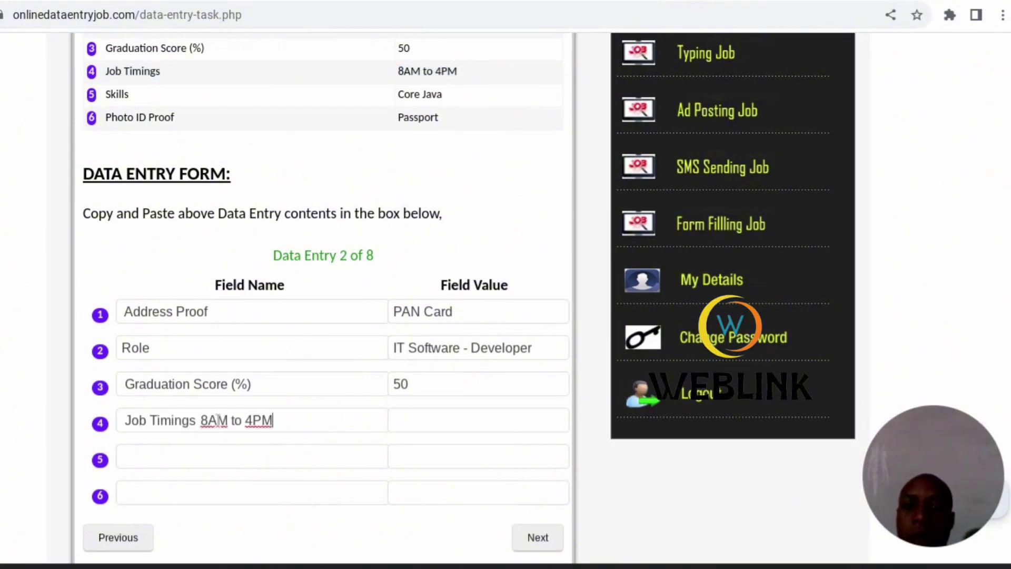
- Move "8AM to 4PM" from row 4's Field Name to its Field Value
scroll(218, 418, "up", 1)
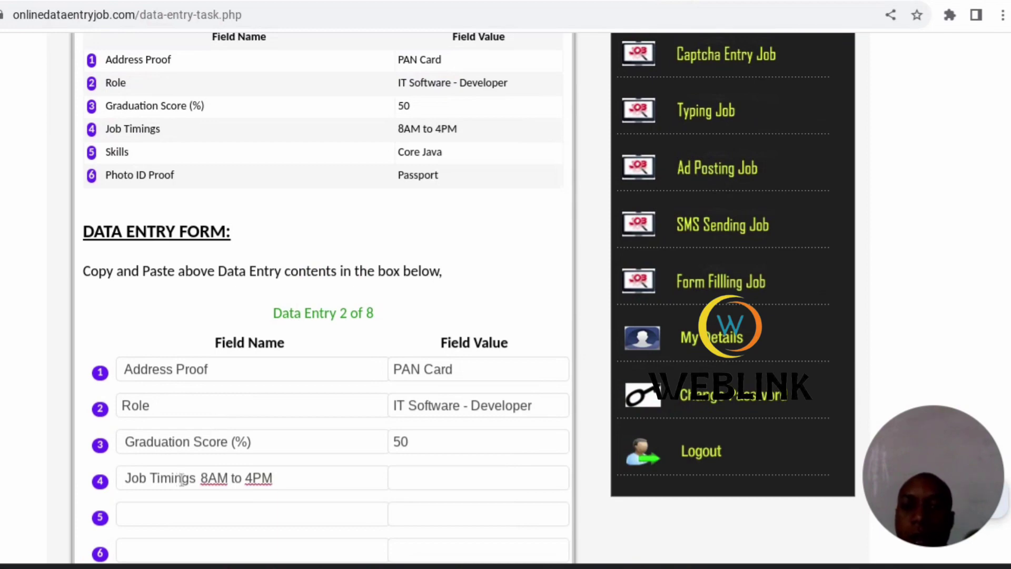
left_click_drag(200, 479, 285, 485)
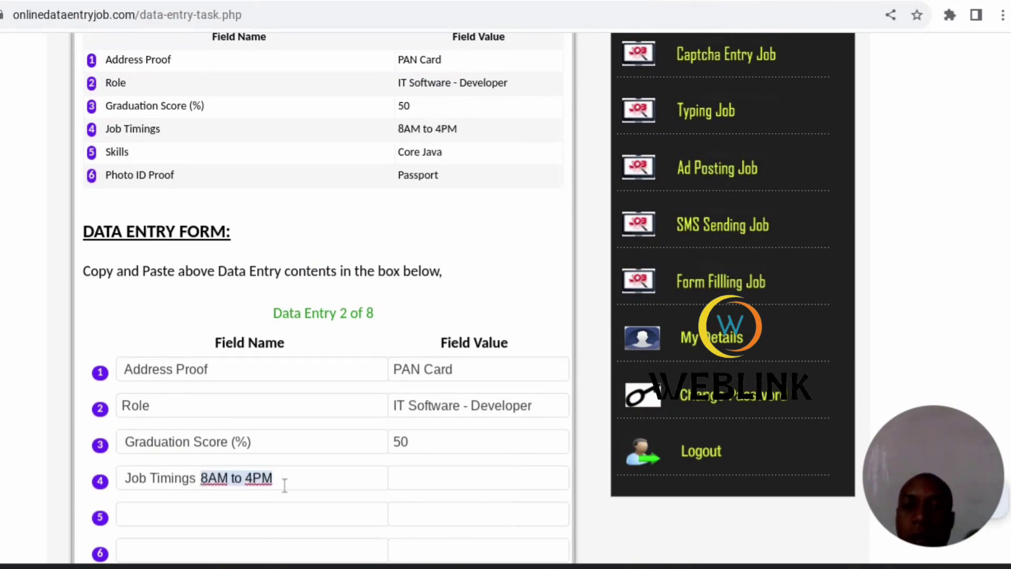
key("ctrl+x")
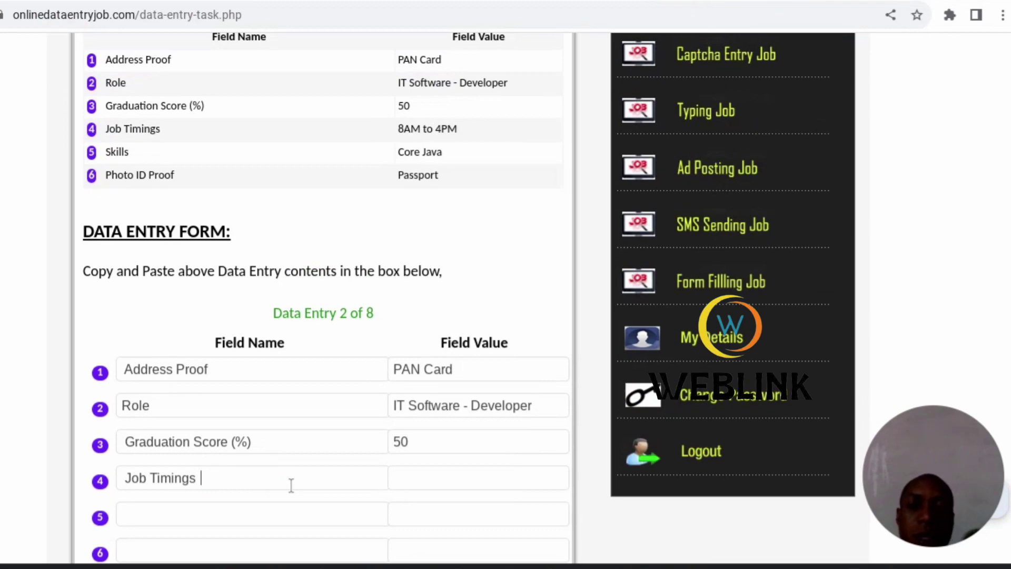
left_click(476, 477)
key("ctrl+v")
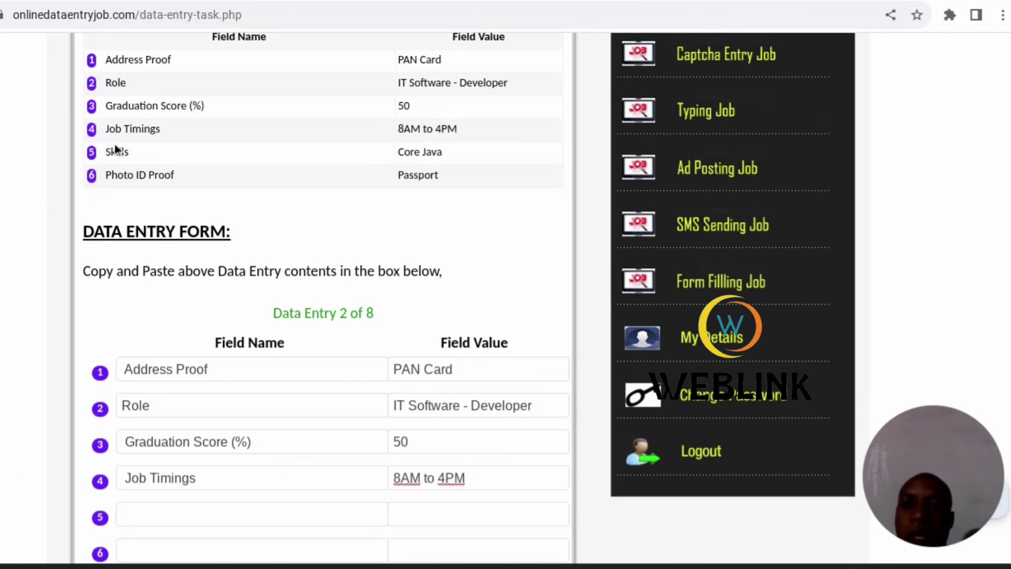
- Fill form row 5 from the sample table, with "Skills" as Field Name and "Core Java" as Field Value
left_click_drag(106, 149, 478, 164)
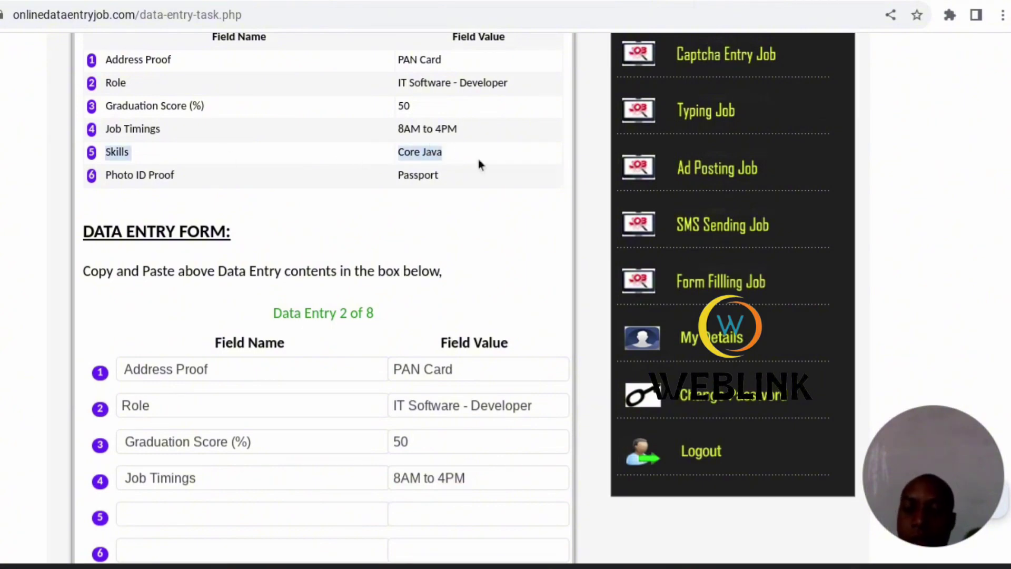
key("ctrl+c")
left_click(153, 512)
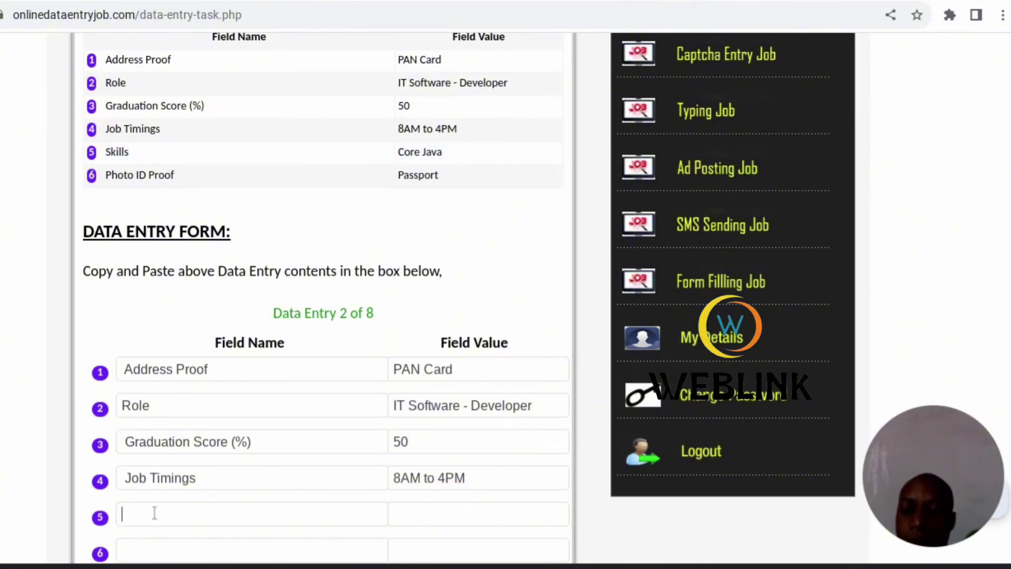
key("ctrl+v")
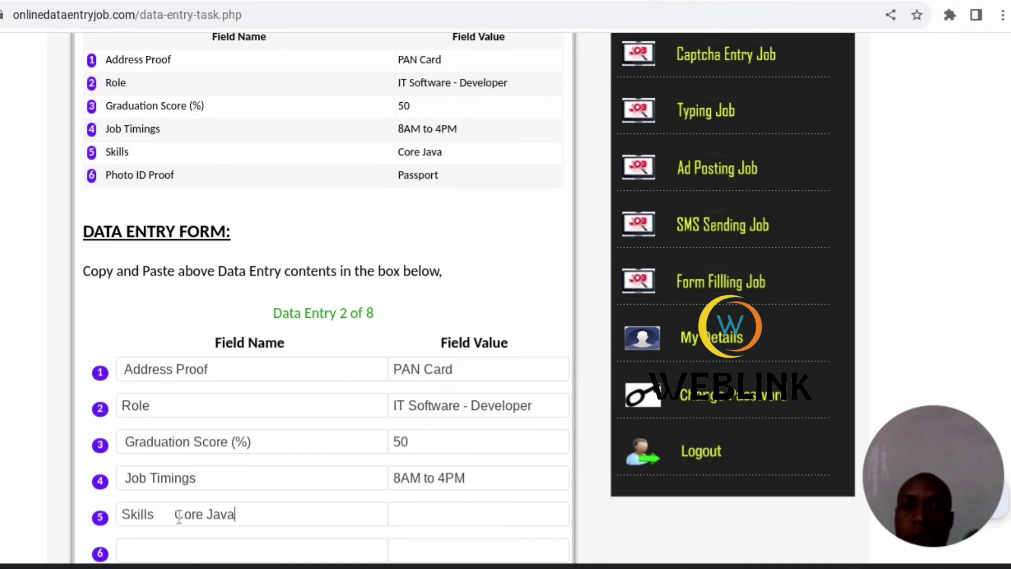
left_click_drag(176, 515, 255, 516)
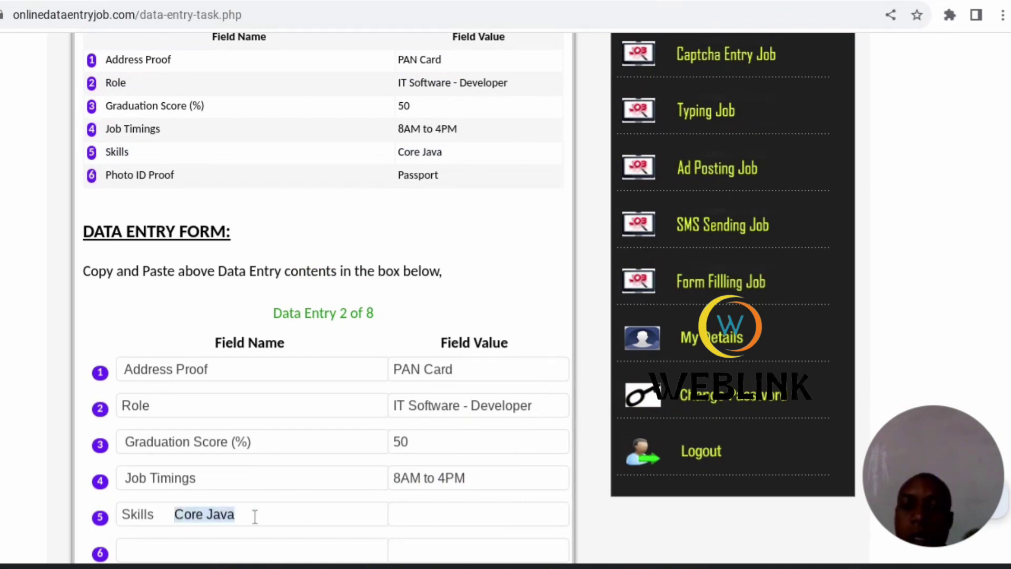
key("ctrl+x")
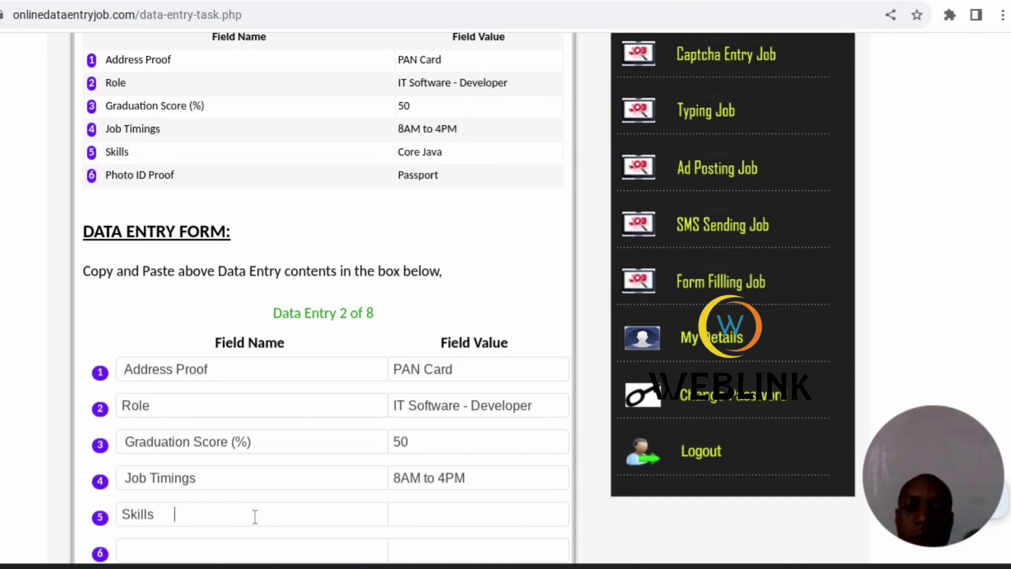
key("ctrl+v")
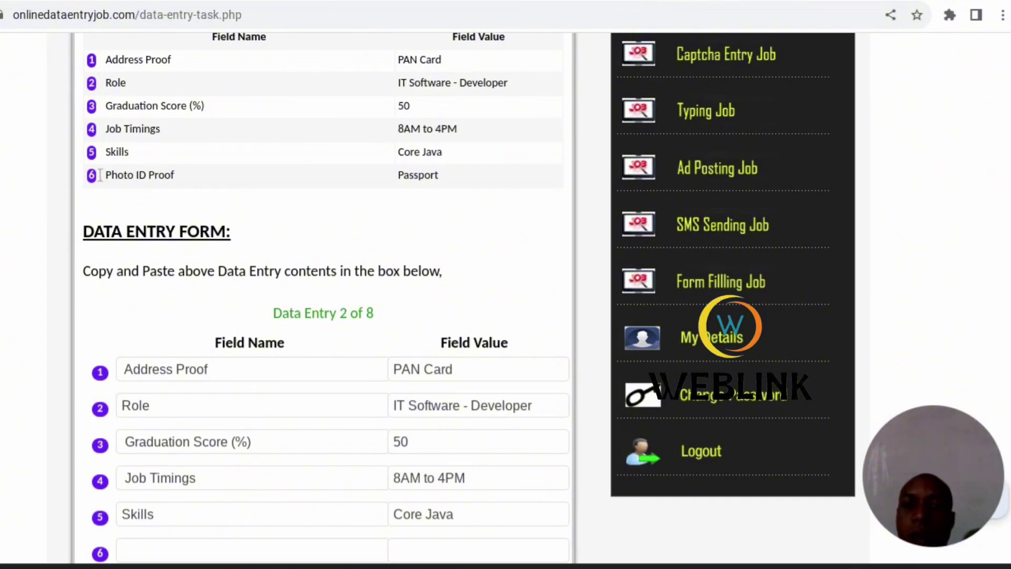
- Fill form row 6 from the sample table, with "Photo ID Proof" as Field Name and "Passport" as Field Value
left_click_drag(100, 175, 429, 171)
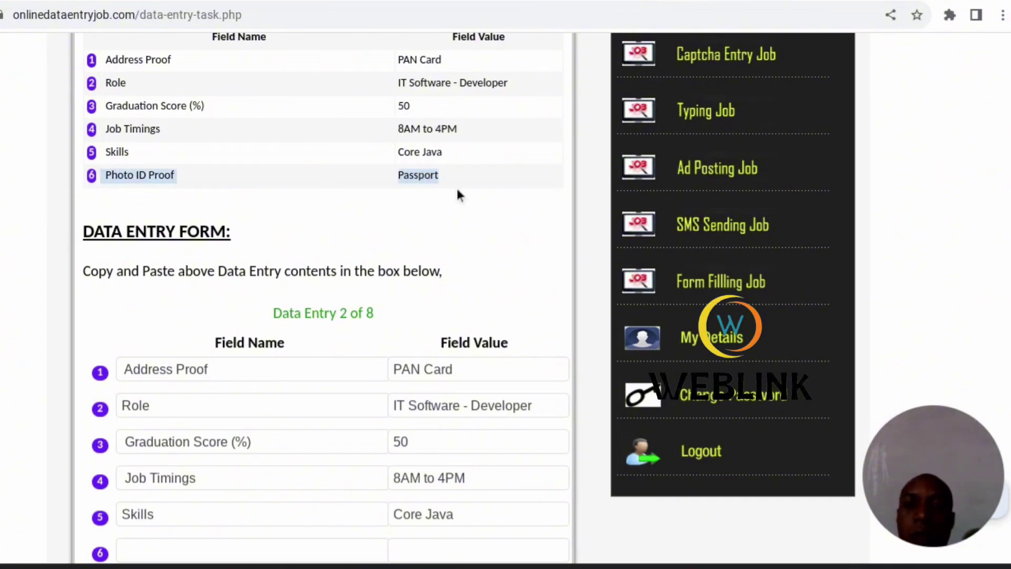
left_click(187, 548)
key("ctrl+v")
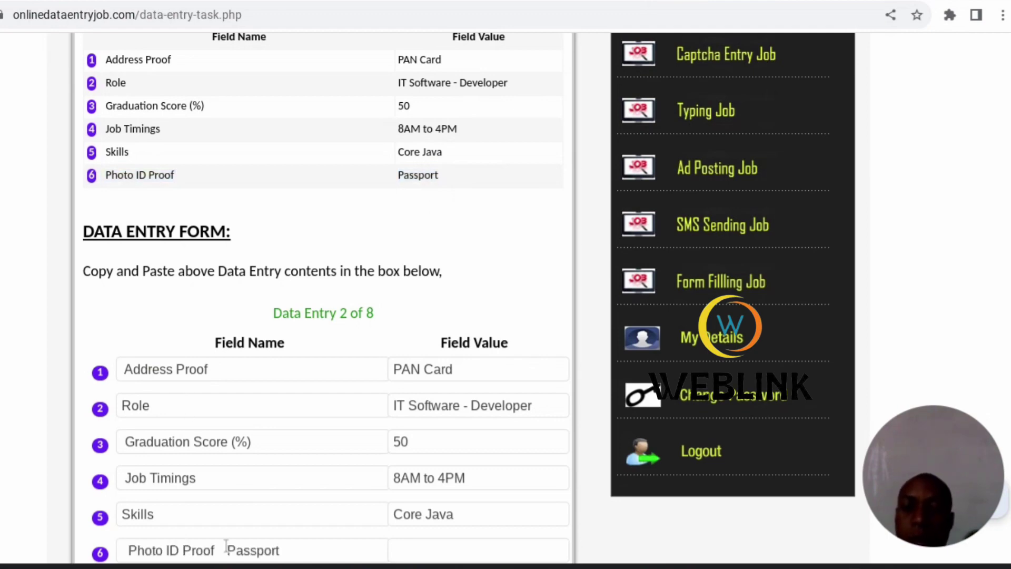
left_click_drag(228, 551, 298, 553)
scroll(298, 553, "down", 3)
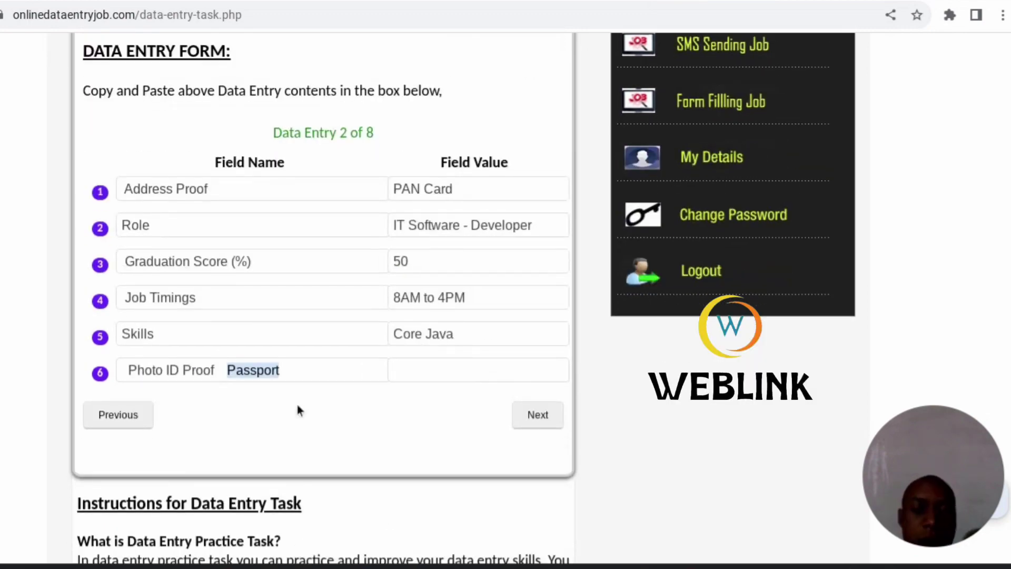
key("ctrl+x")
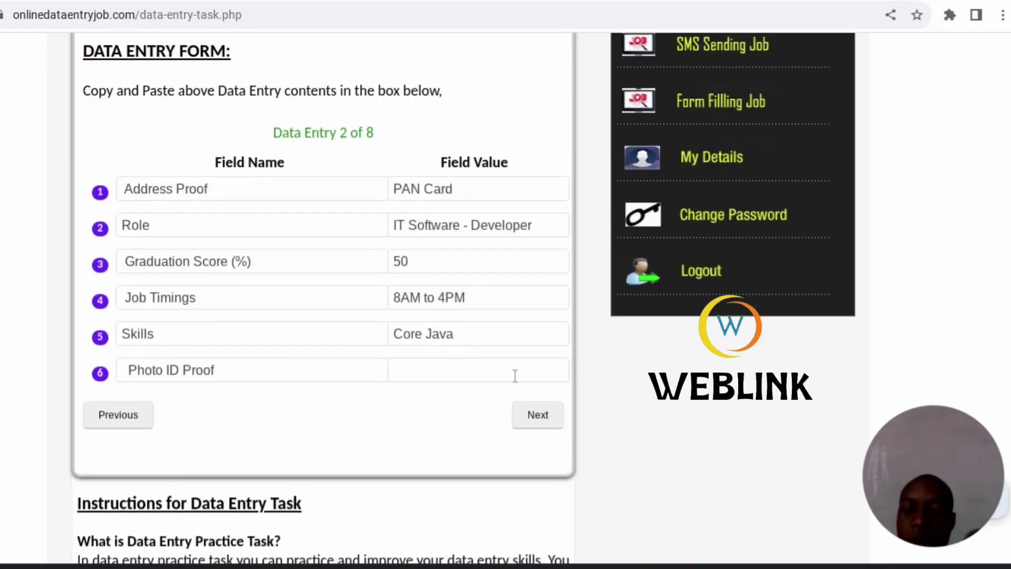
key("ctrl+v")
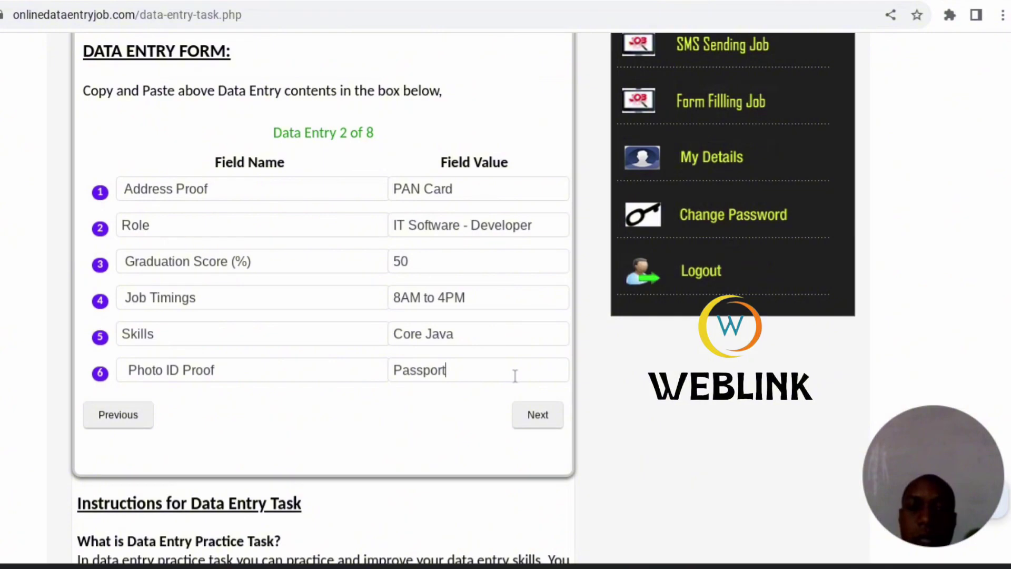
- Advance from the completed resume form to the third data entry task and bring up its sample table
left_click(540, 418)
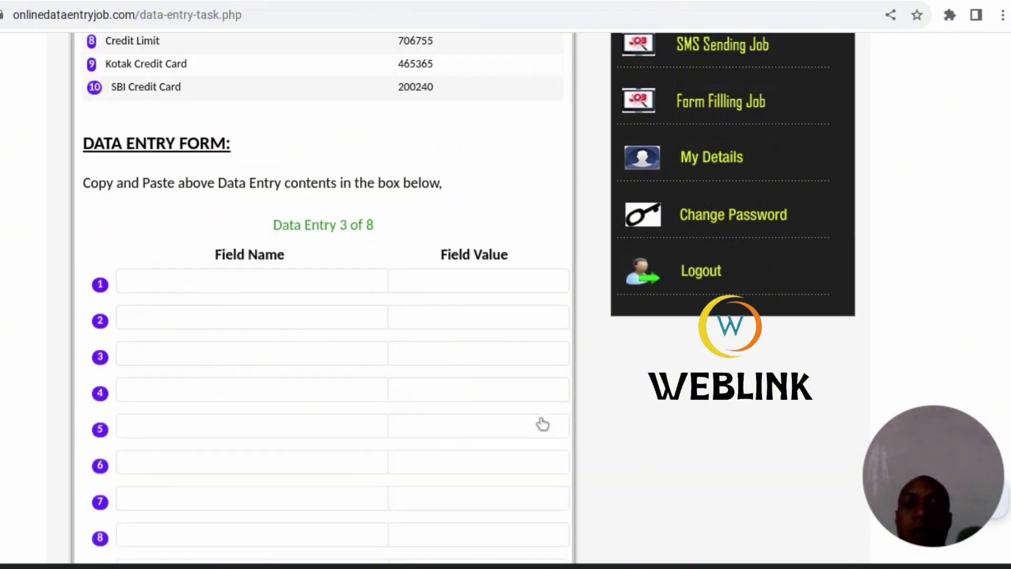
scroll(543, 424, "up", 2)
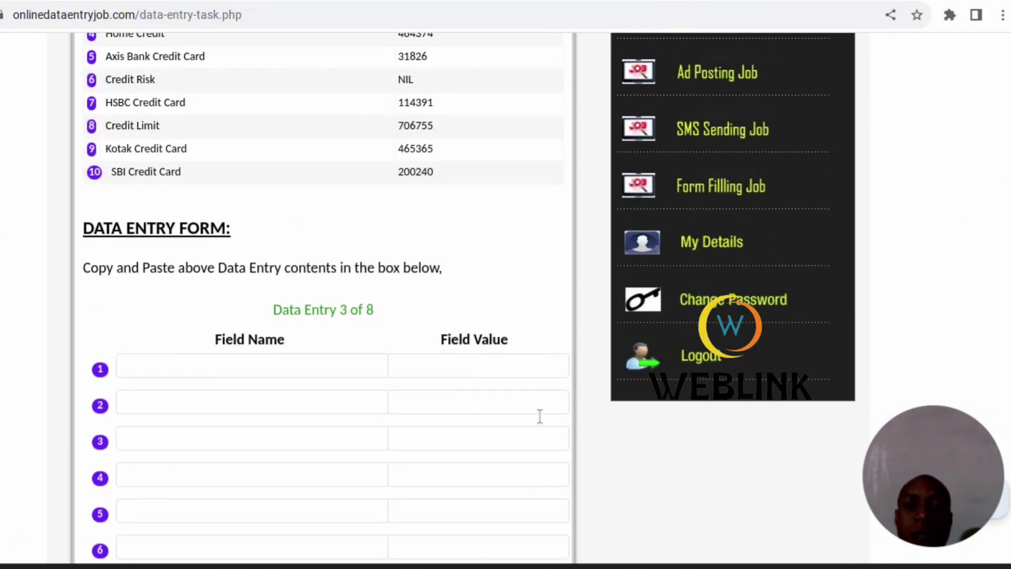
scroll(540, 416, "up", 1)
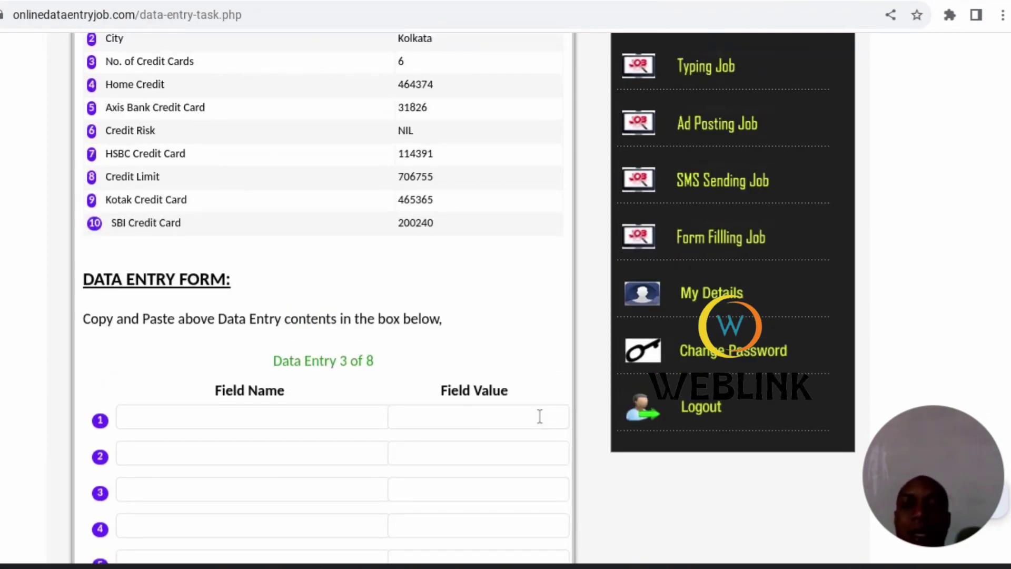
scroll(540, 416, "up", 2)
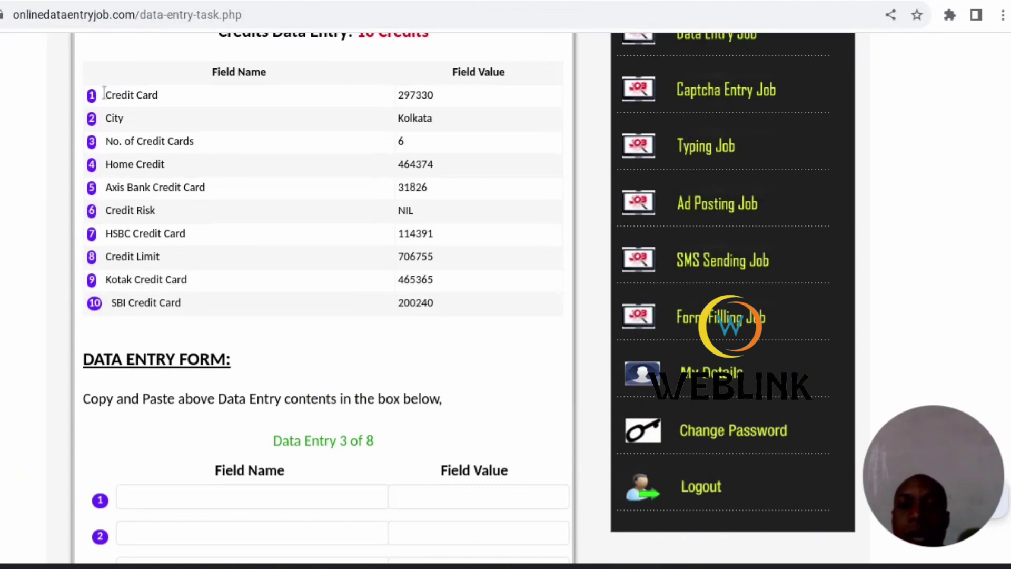
- Copy all ten rows of the credits sample table into row 1's Field Name in the form
left_click_drag(105, 95, 464, 312)
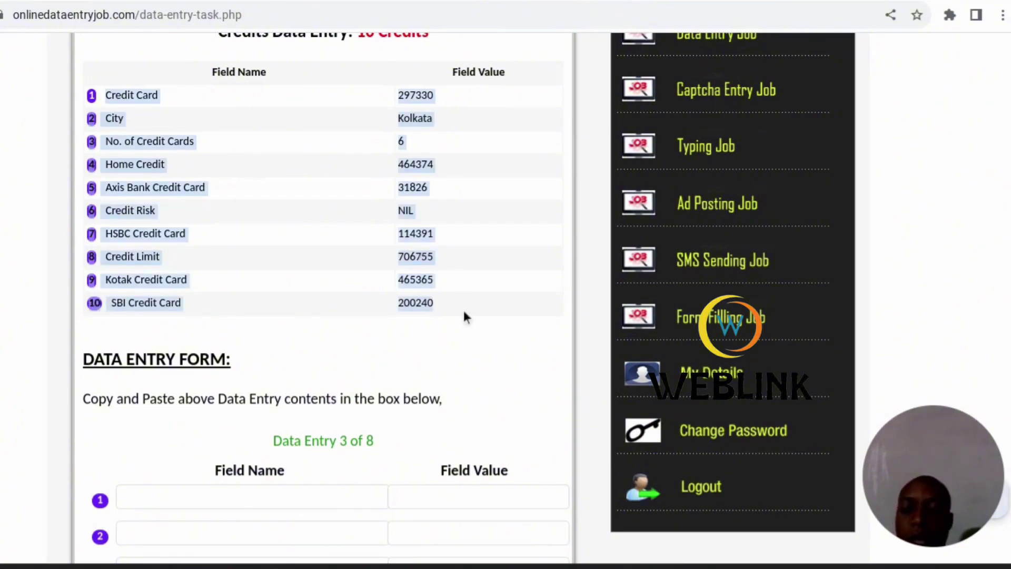
scroll(464, 316, "down", 1)
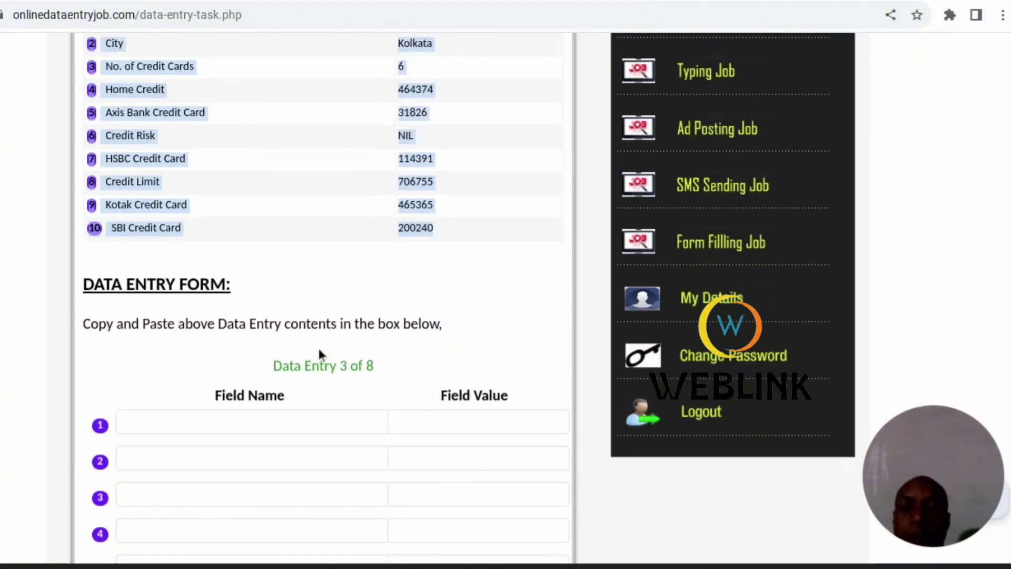
left_click(290, 419)
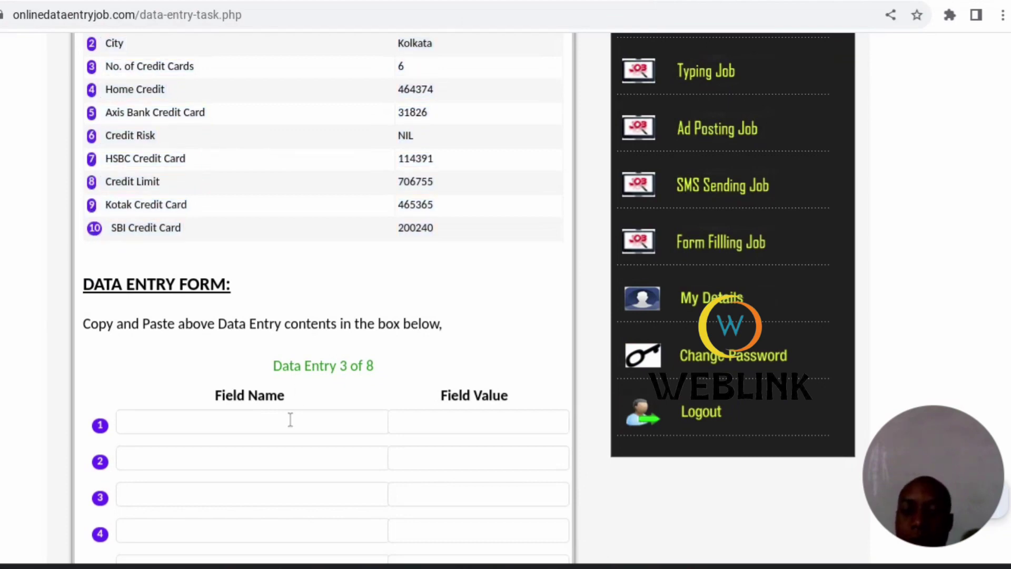
key("ctrl+v")
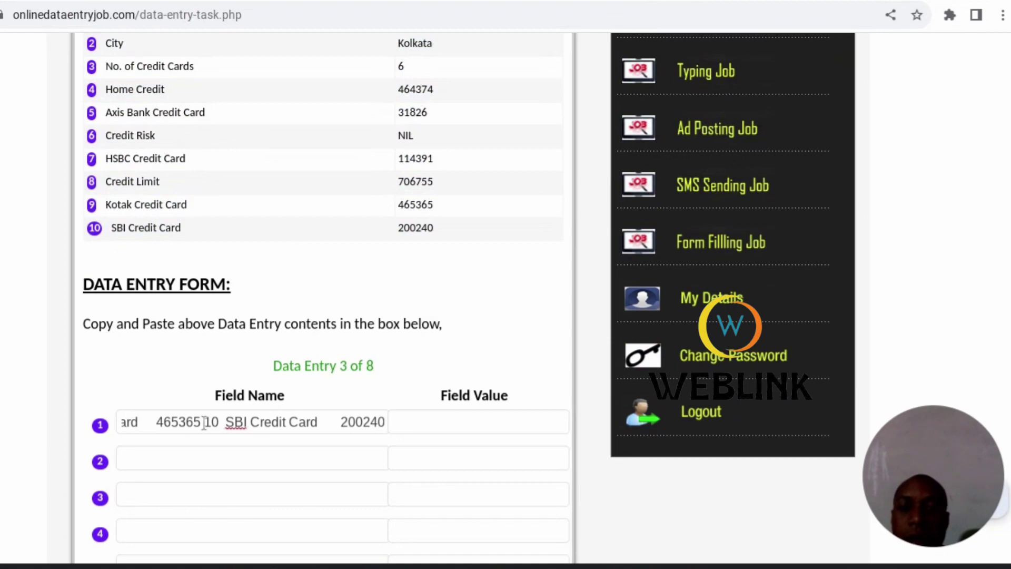
- Move the "10 SBI Credit Card" entry with its value from row 1's Field Name to row 10's Field Name
left_click_drag(206, 422, 389, 427)
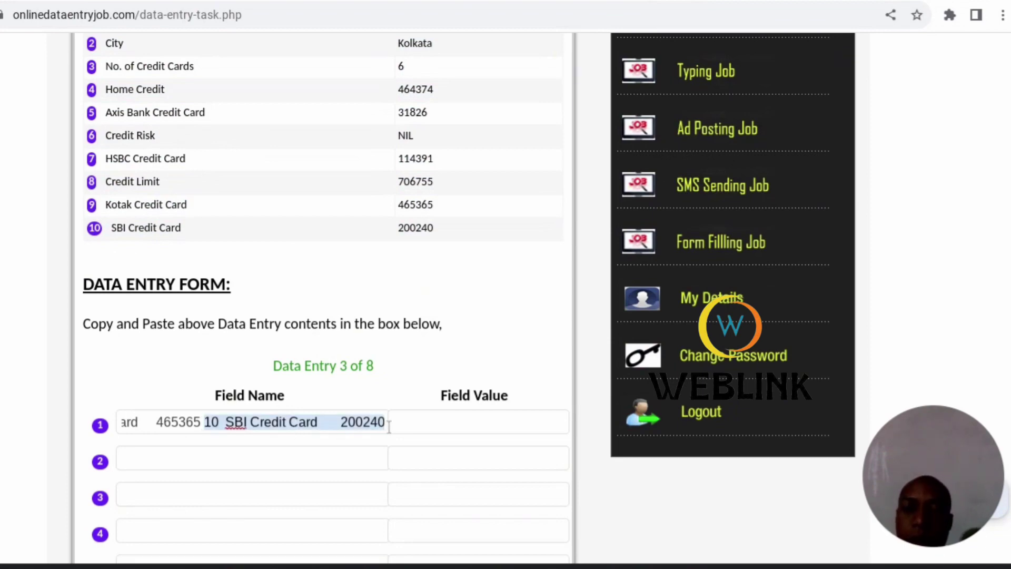
key("BackSpace")
scroll(186, 528, "down", 5)
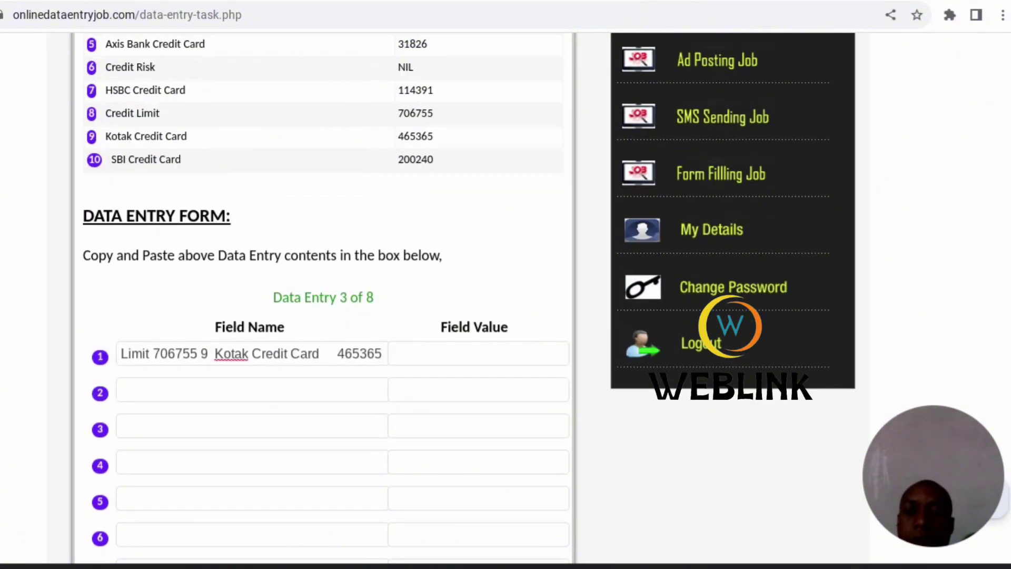
left_click(189, 482)
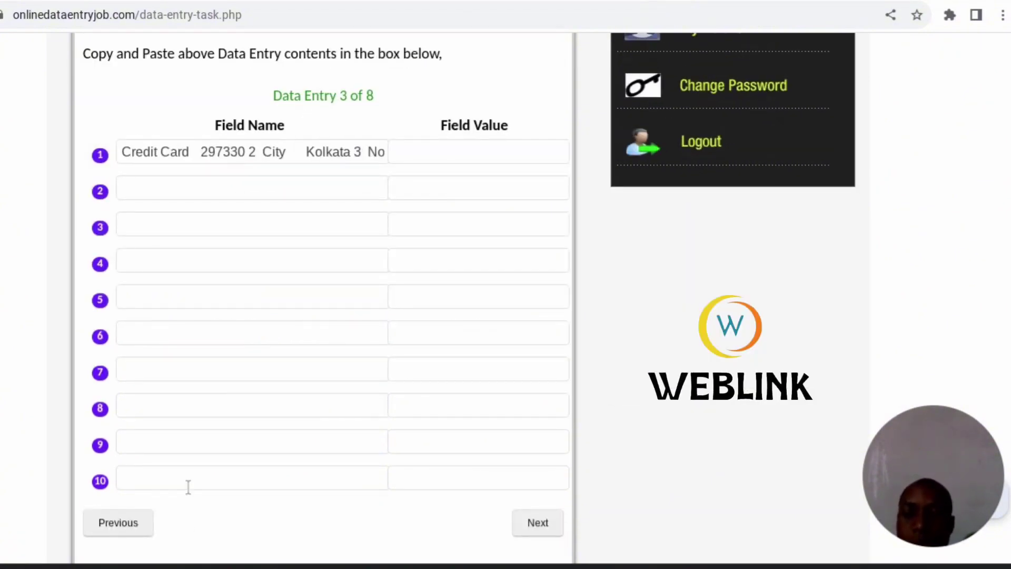
key("ctrl+v")
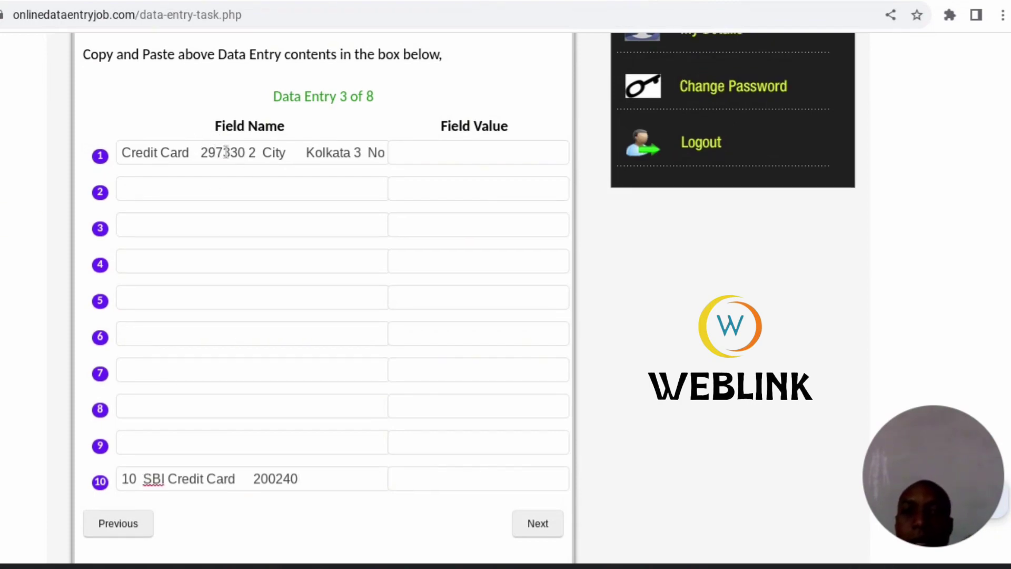
- Move the "2 City Kolkata" entry from row 1's Field Name to row 2's Field Name
scroll(223, 151, "up", 5)
scroll(230, 158, "down", 1)
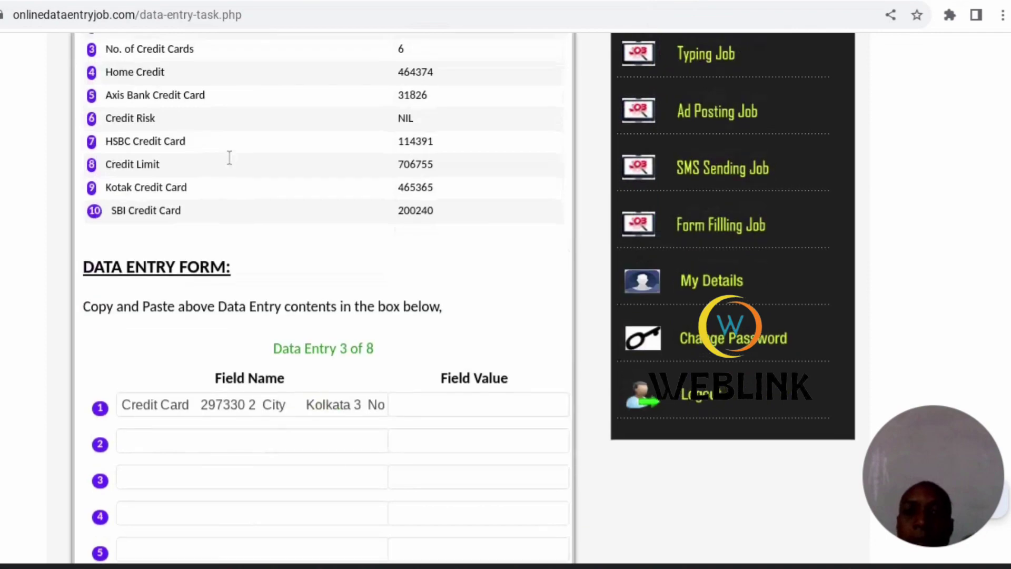
scroll(230, 157, "up", 2)
scroll(230, 158, "down", 5)
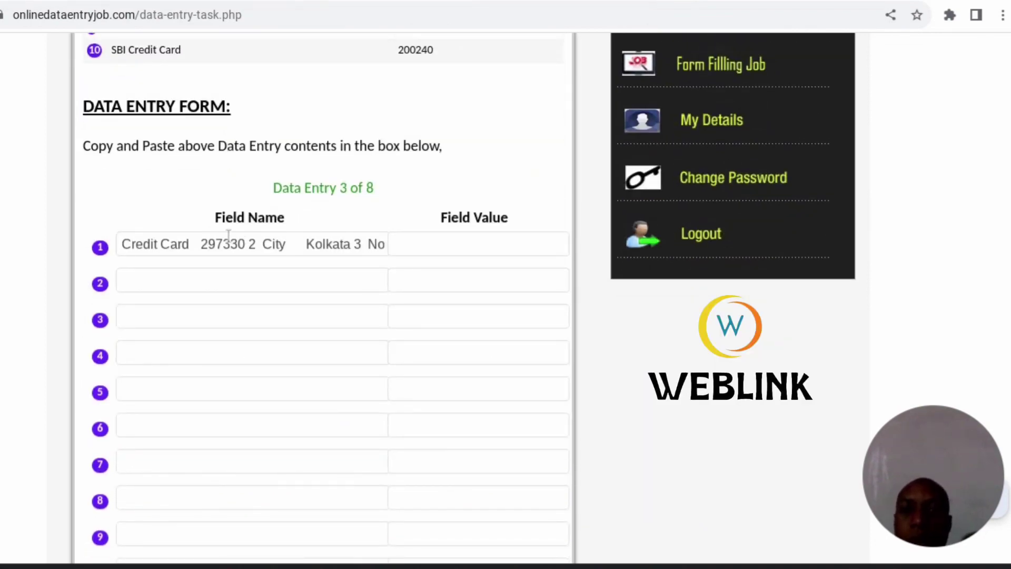
scroll(258, 241, "up", 5)
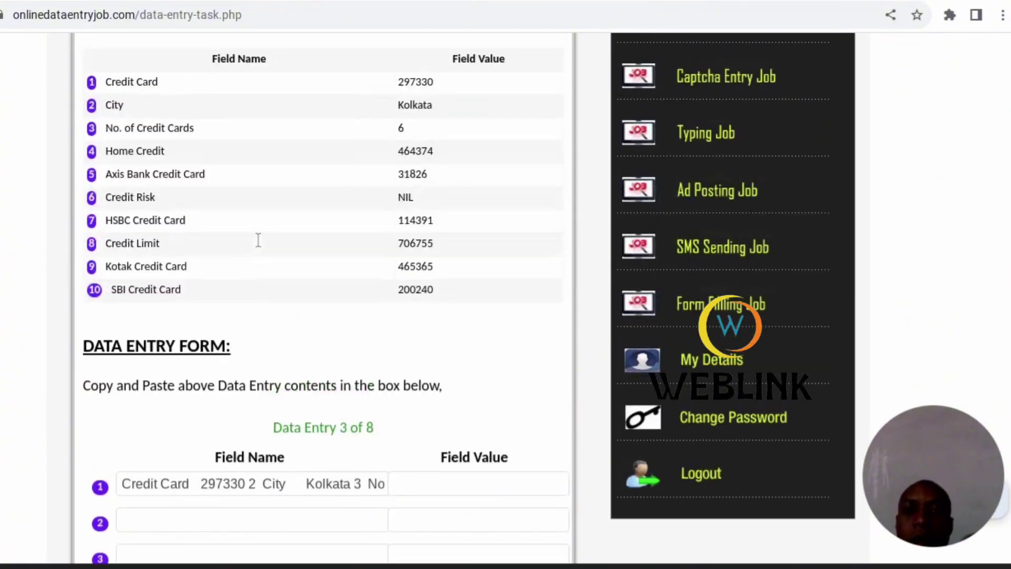
scroll(258, 240, "down", 5)
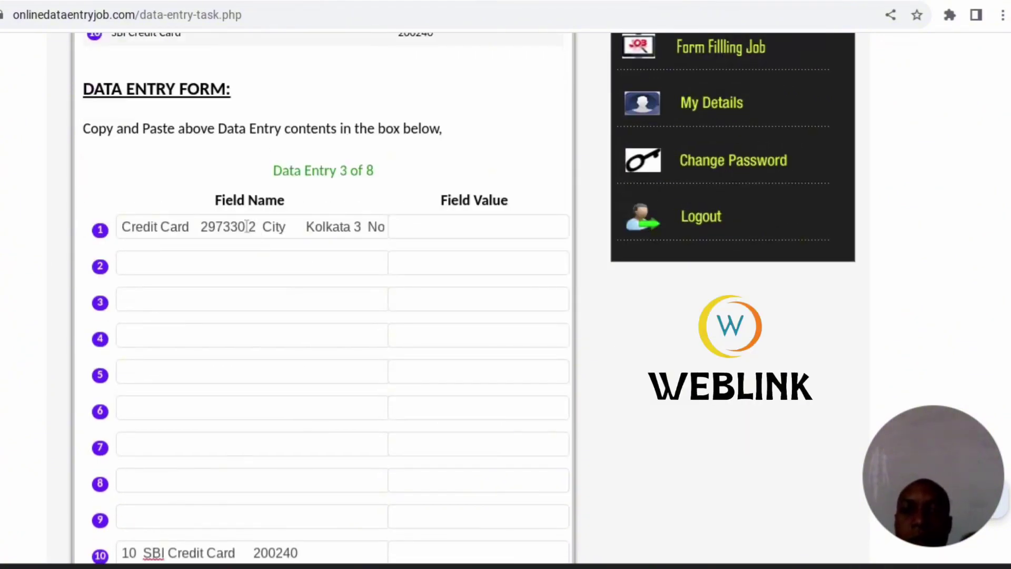
left_click_drag(248, 227, 351, 227)
key("ctrl+c")
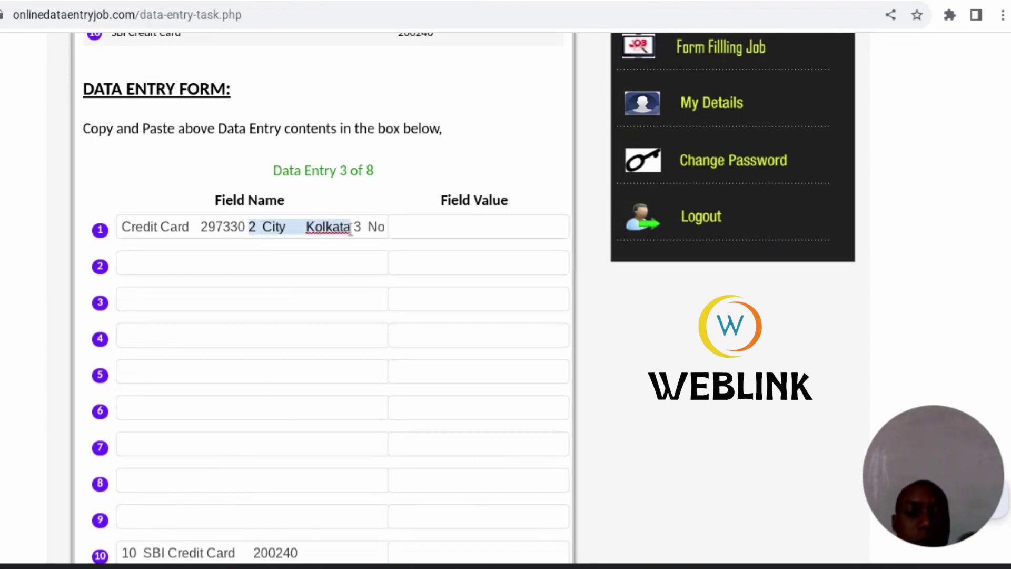
key("BackSpace")
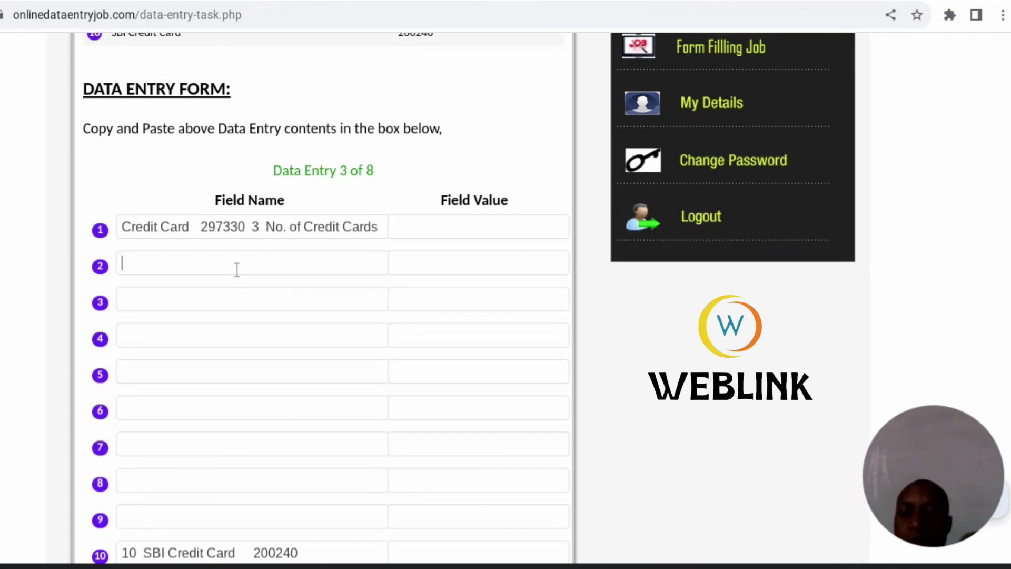
key("ctrl+v")
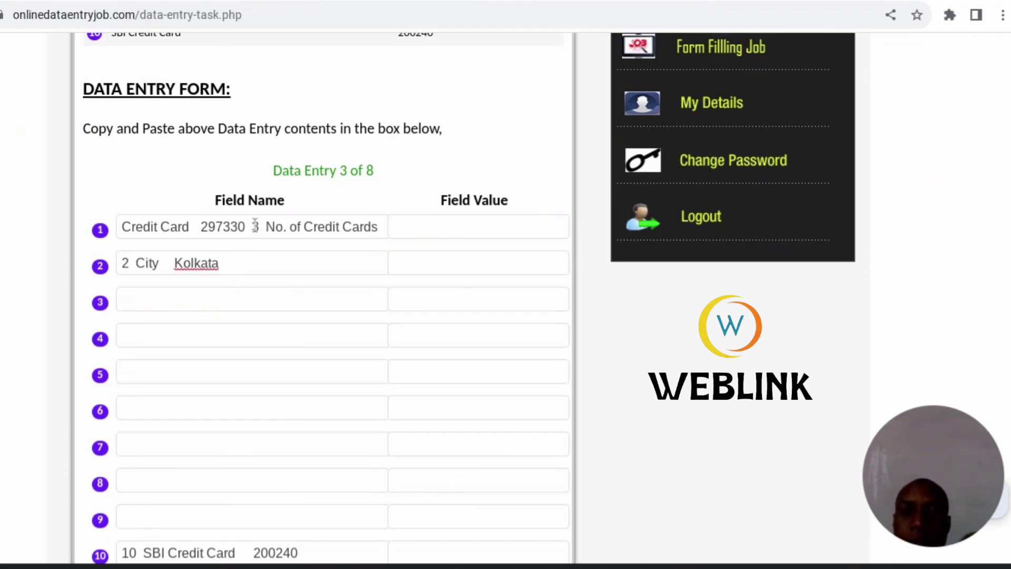
- Move the "3 No. of Credit Cards 6" entry from row 1's Field Name to row 3's Field Name
mouse_move(249, 227)
left_mouse_down()
mouse_move(384, 232)
mouse_move(220, 221)
mouse_move(239, 226)
left_mouse_up()
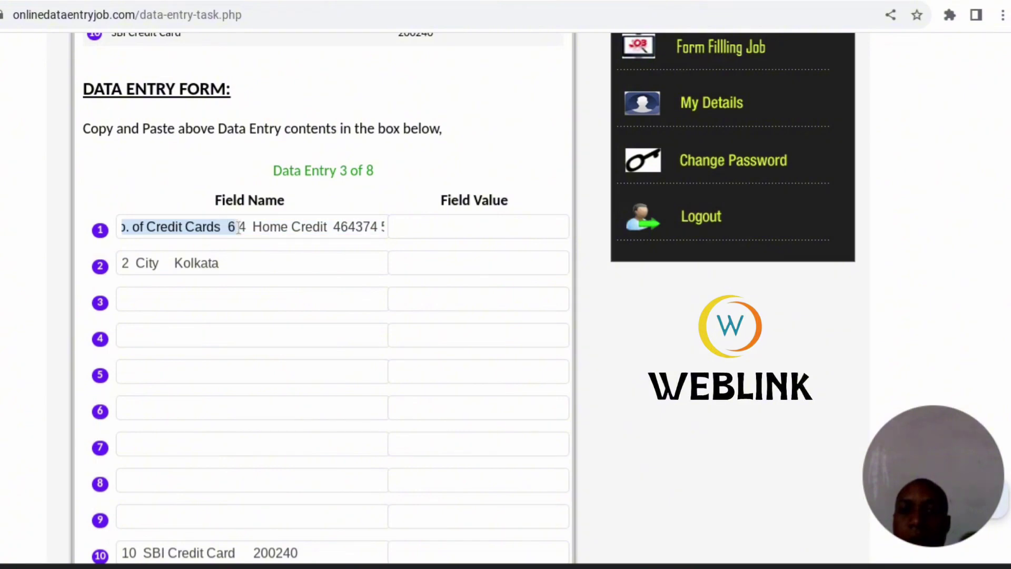
key("ctrl+x")
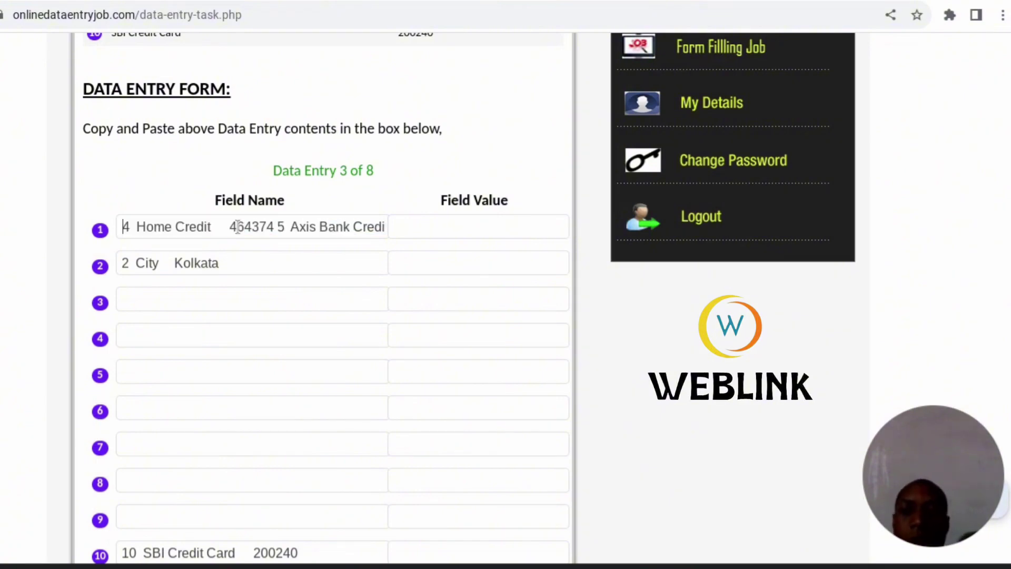
left_click(140, 301)
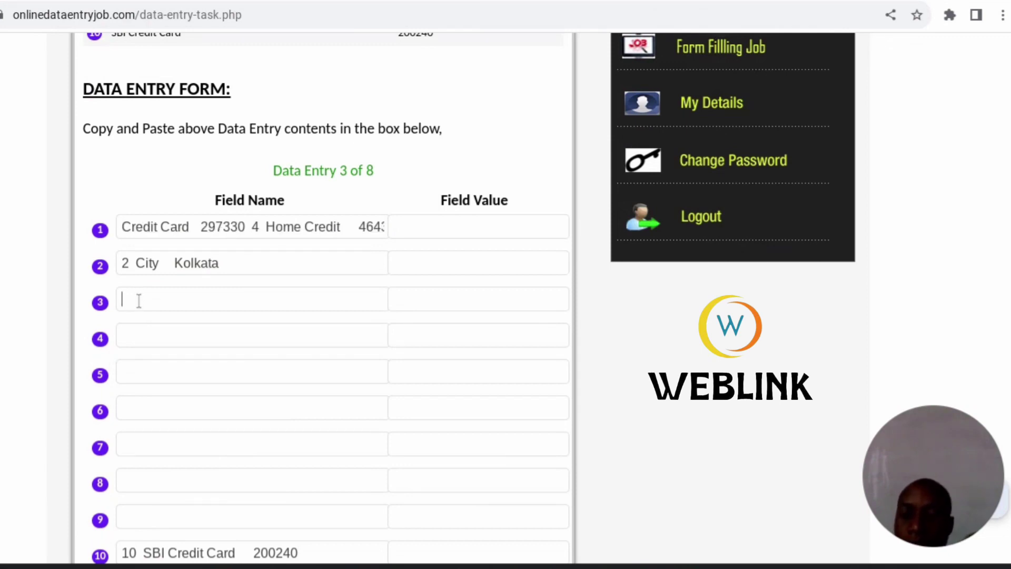
key("ctrl+v")
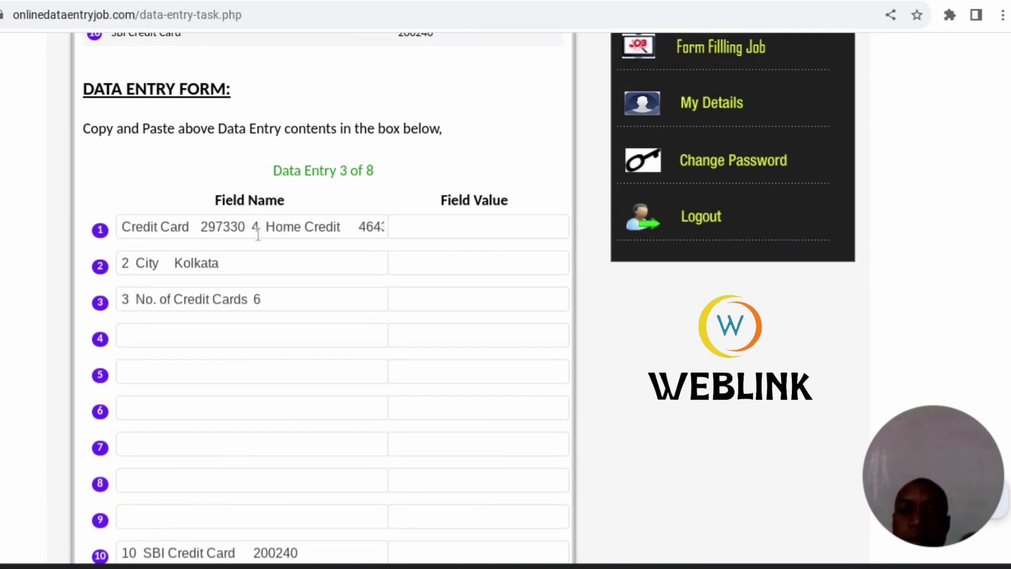
- Move the "4 Home Credit 464374" entry from row 1's Field Name to row 4's Field Name
left_click_drag(252, 228, 390, 235)
left_click_drag(296, 235, 241, 230)
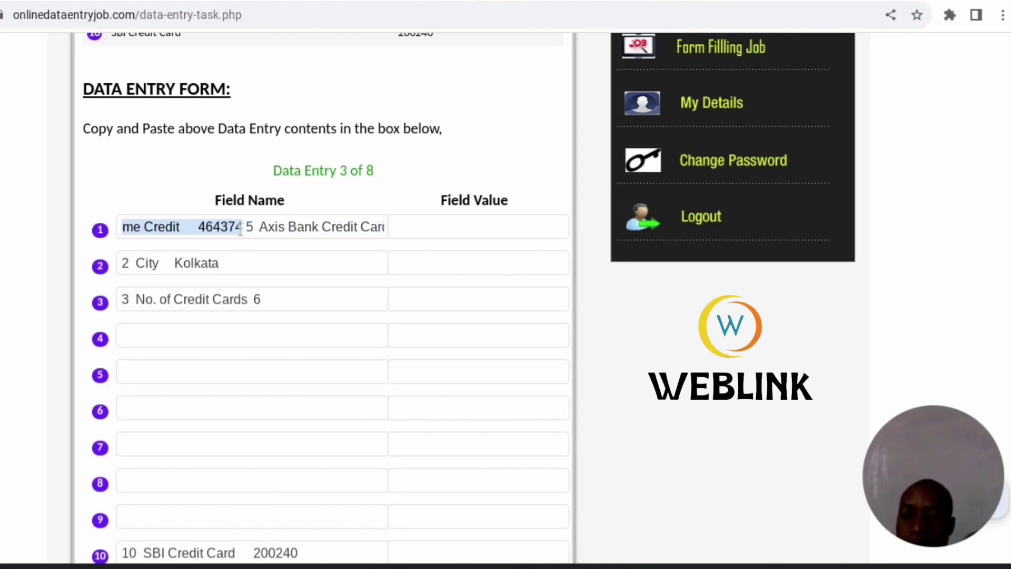
key("ctrl+x")
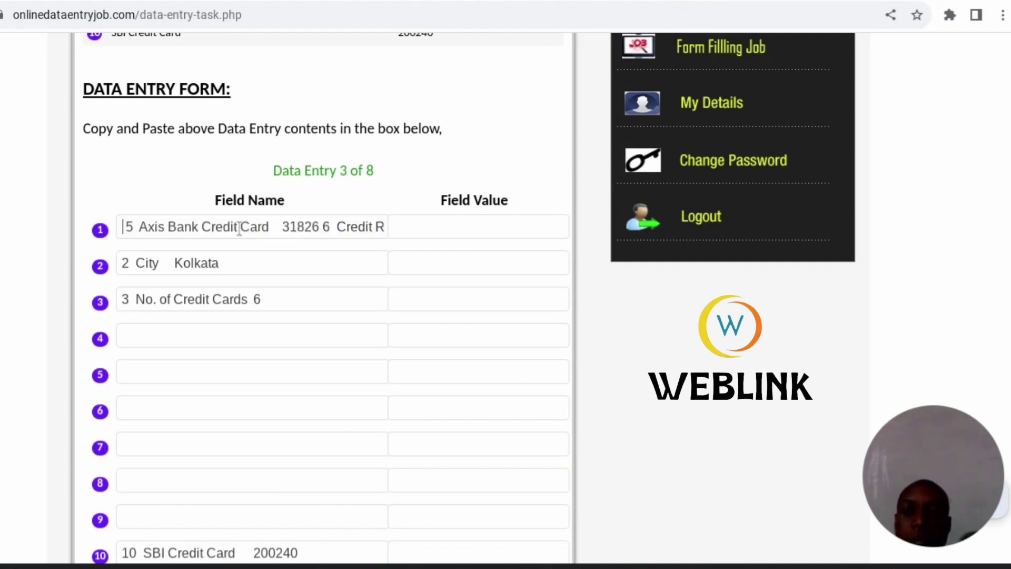
left_click(181, 336)
key("ctrl+v")
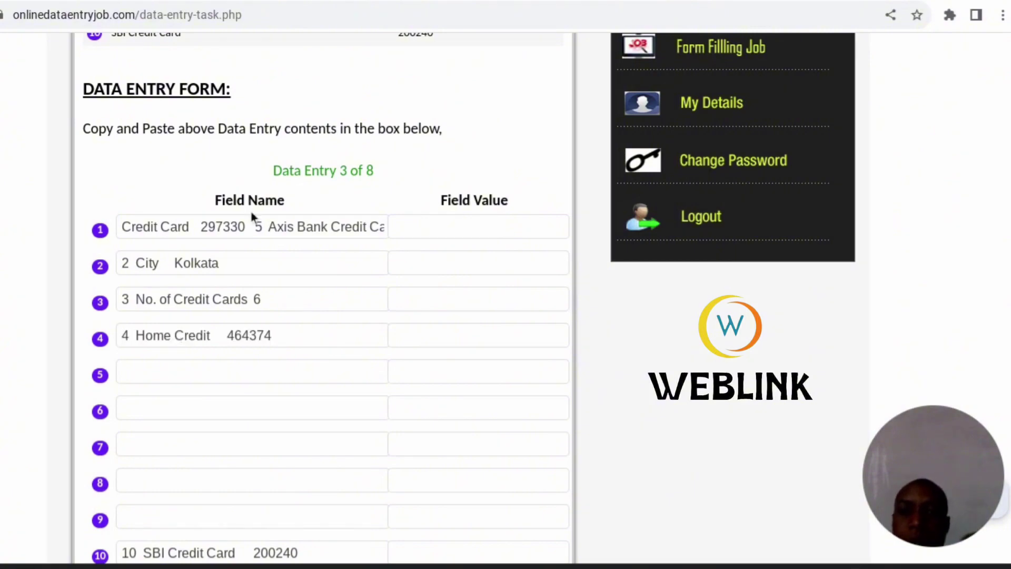
- Move the "5 Axis Bank Credit Card" entry with its value from row 1's Field Name to row 5's Field Name
left_click_drag(258, 226, 339, 231)
key("ctrl+x")
left_click(160, 368)
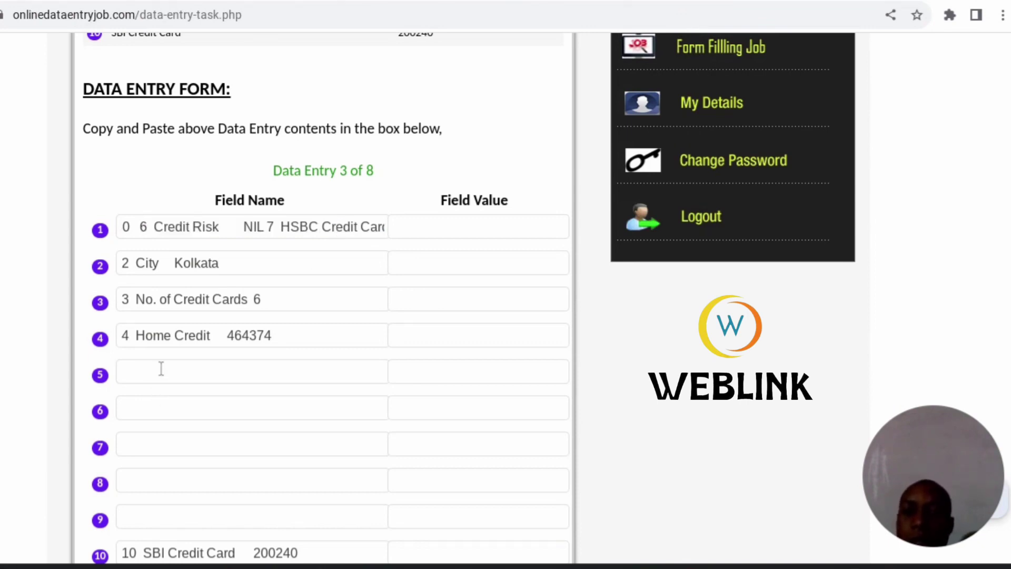
key("ctrl+v")
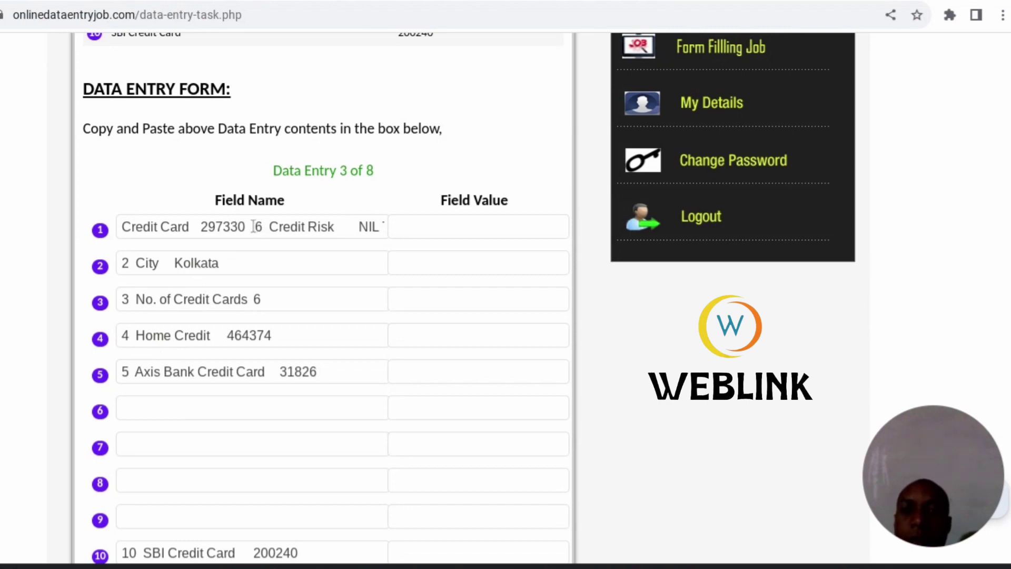
- Move the "6 Credit Risk NIL" entry from row 1's Field Name to row 6's Field Name
left_click_drag(253, 226, 218, 231)
left_click_drag(208, 230, 176, 228)
key("ctrl+x")
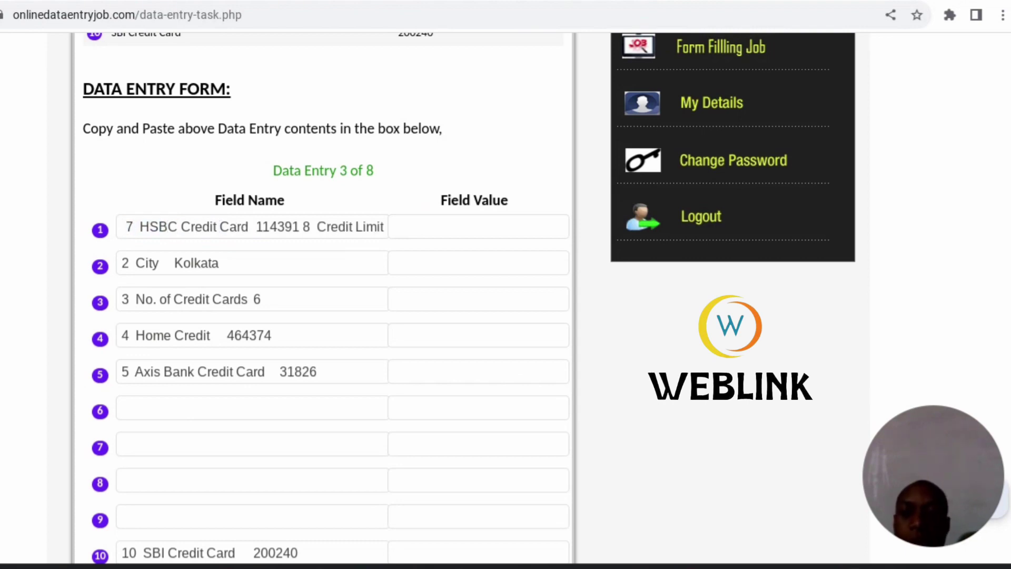
left_click(205, 413)
key("ctrl+v")
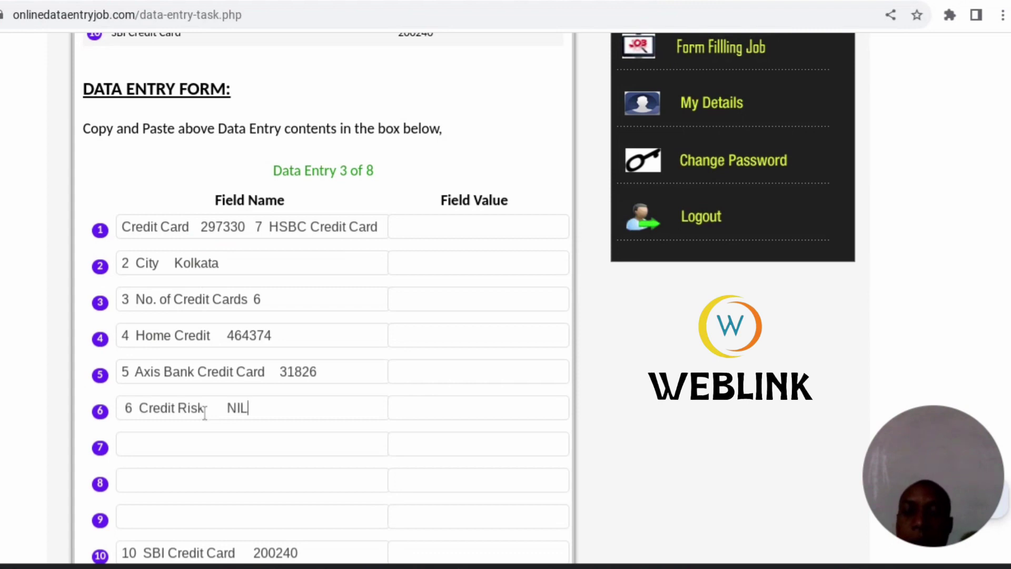
- Move the "7 HSBC Credit Card" entry with its value from row 1's Field Name to row 7's Field Name
mouse_move(256, 224)
left_mouse_down()
mouse_move(382, 227)
mouse_move(180, 230)
mouse_move(245, 232)
left_mouse_up()
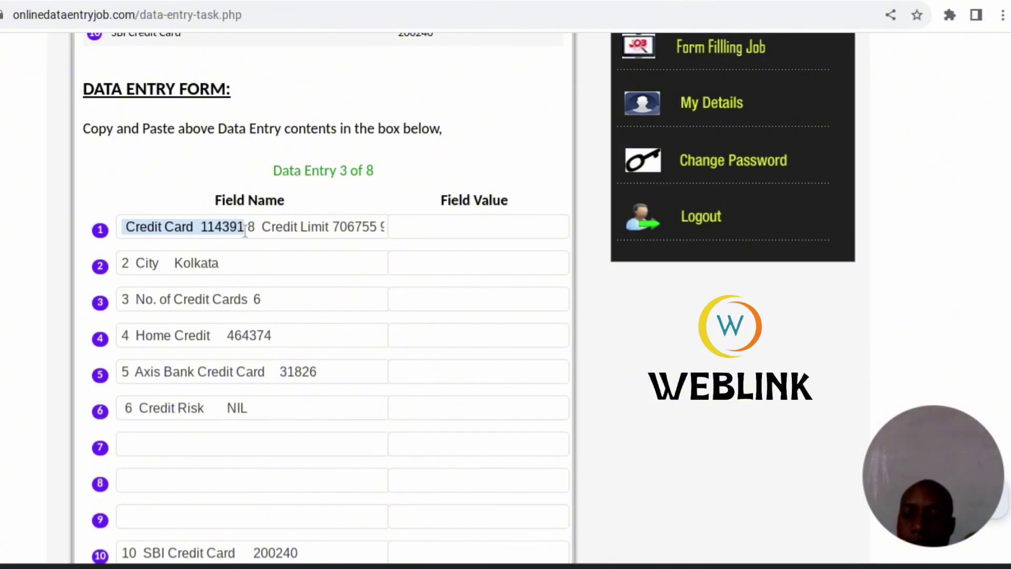
key("ctrl+x")
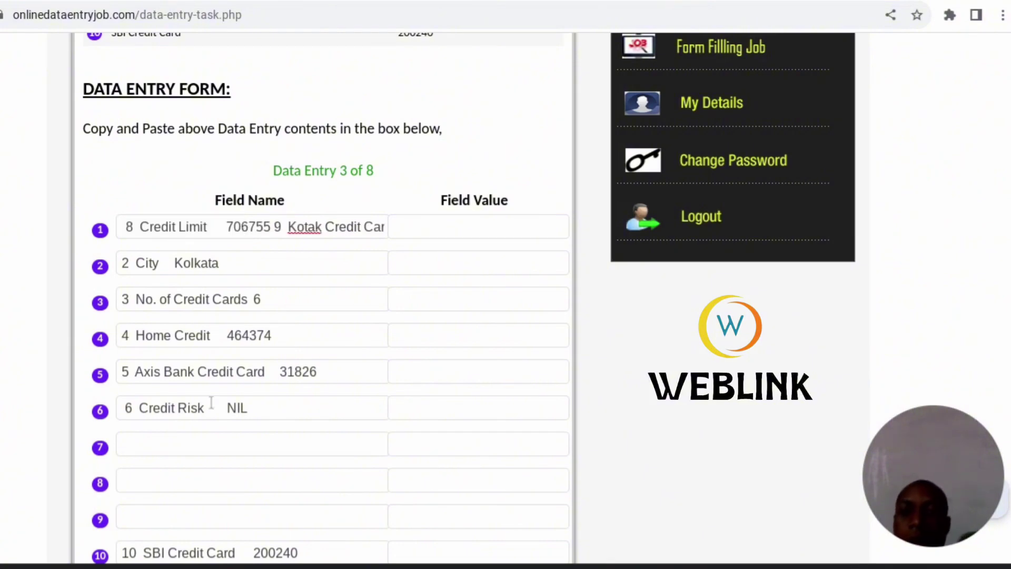
left_click(206, 435)
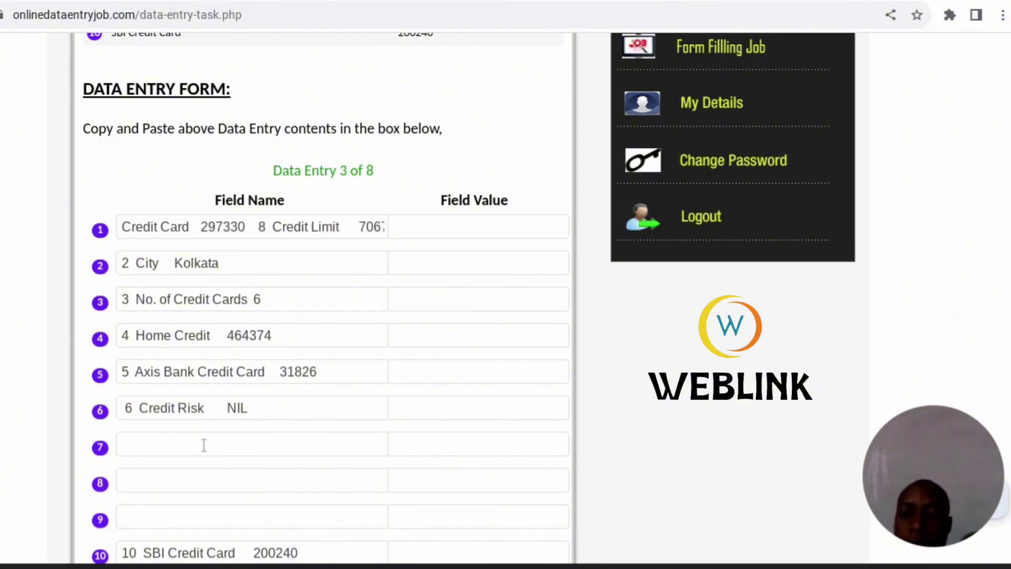
key("ctrl+v")
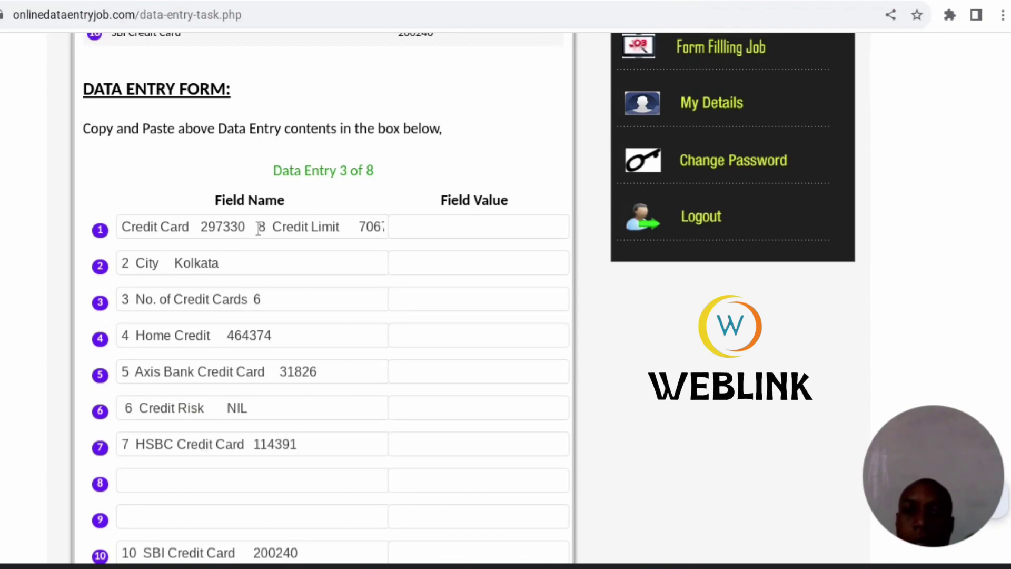
- Move the "8 Credit Limit 706755" entry from row 1's Field Name to row 8's Field Name
left_click_drag(258, 228, 203, 232)
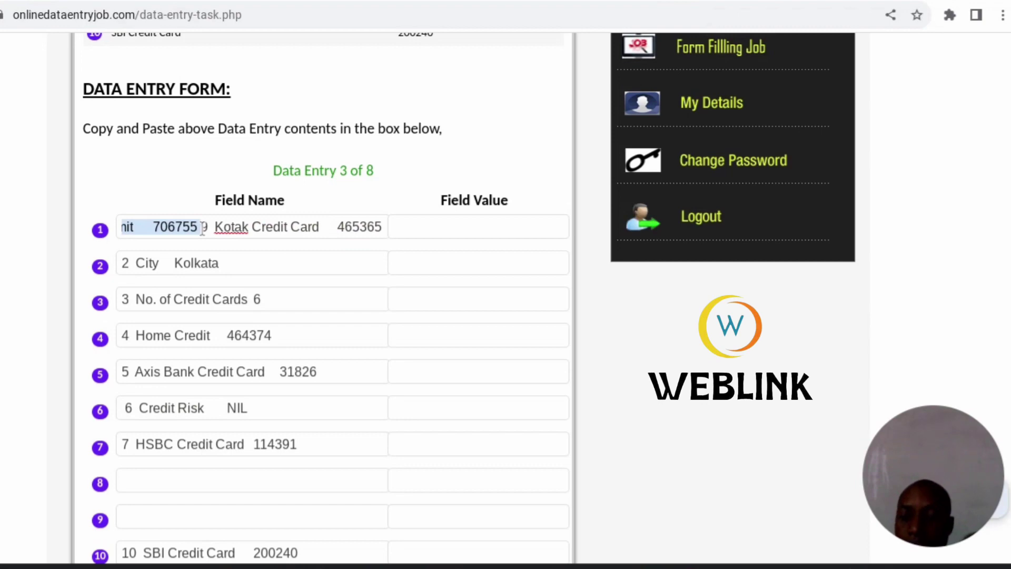
key("ctrl+x")
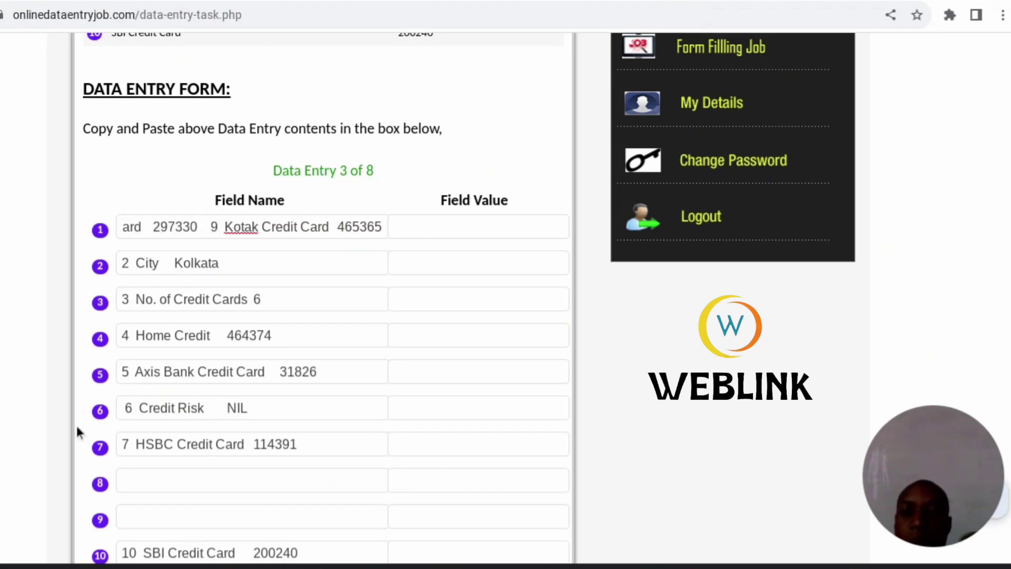
left_click(143, 478)
key("ctrl+v")
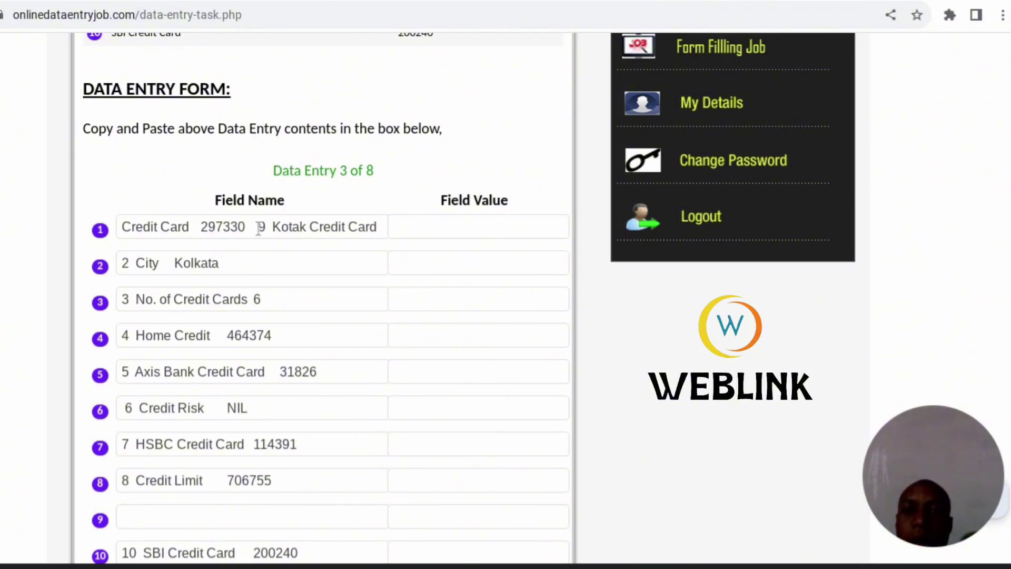
- Move the "9 Kotak Credit Card" entry with its value from row 1's Field Name to row 9's Field Name
left_click_drag(263, 225, 476, 222)
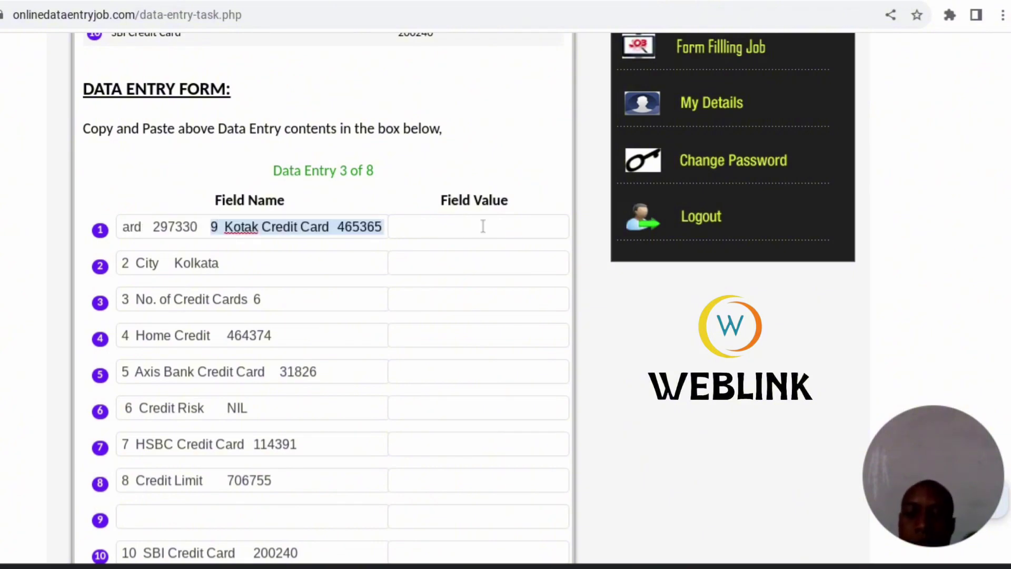
key("ctrl+x")
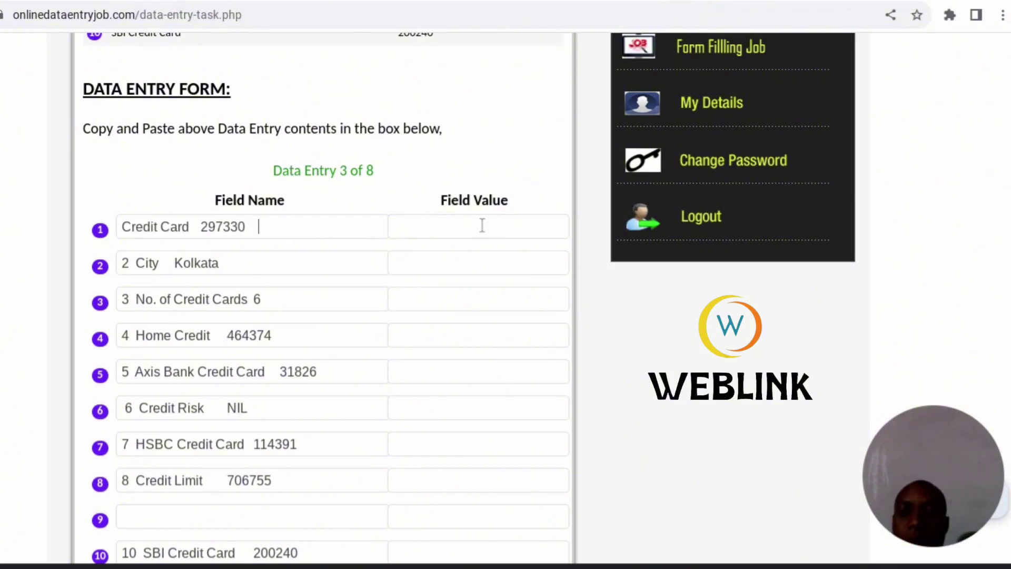
left_click(279, 522)
key("ctrl+v")
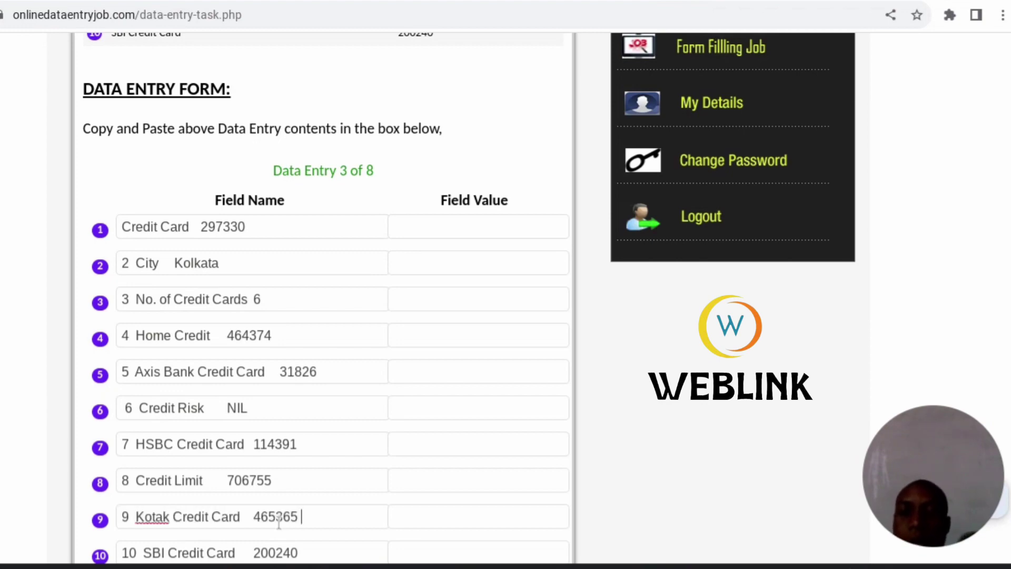
- Remove the leading number 10 and its spaces from row 10's Field Name so it starts with "SBI Credit Card"
scroll(279, 523, "down", 2)
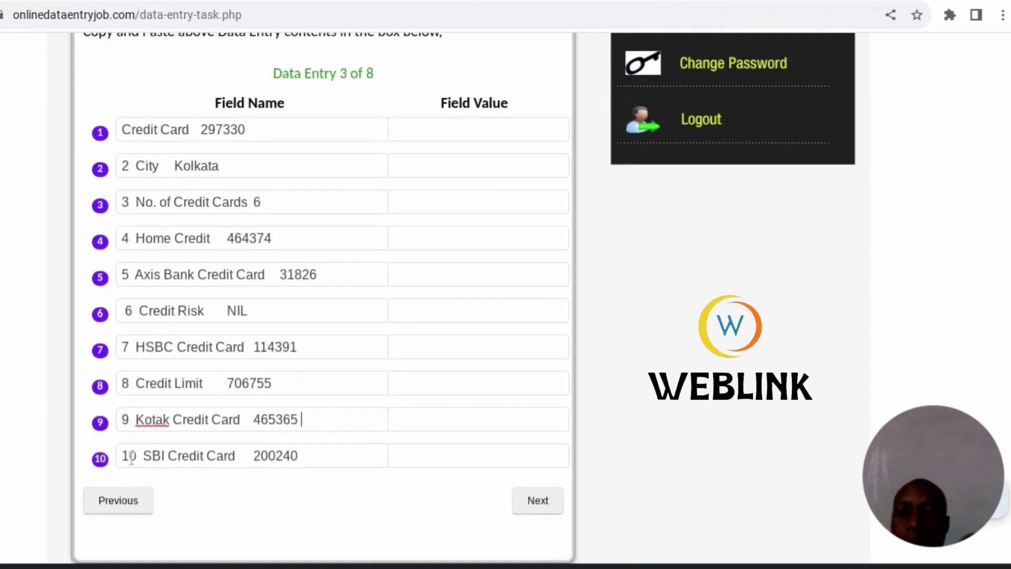
left_click(143, 457)
key("BackSpace")
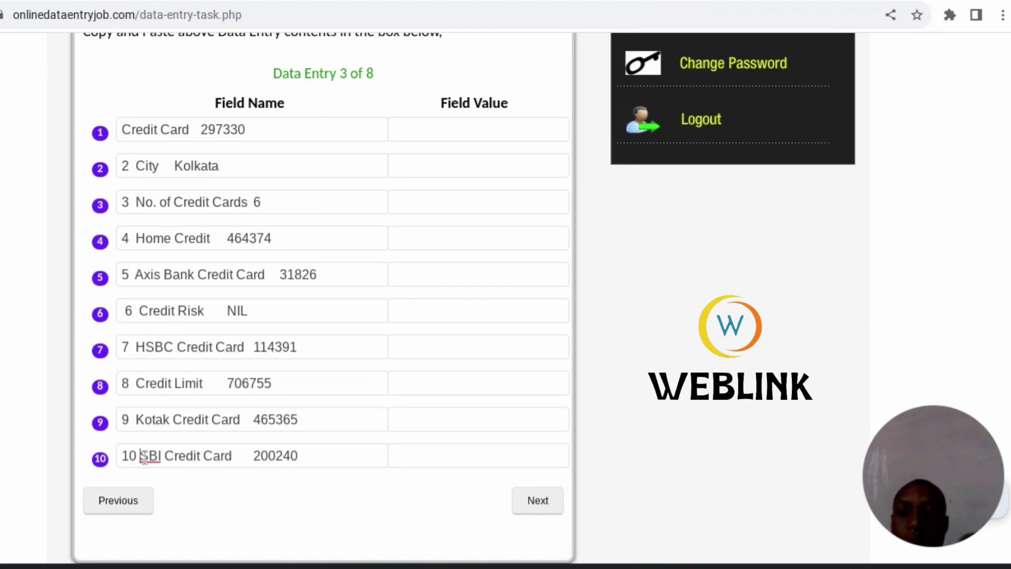
key("BackSpace")
key("BackSpace")
key("BackSpace")
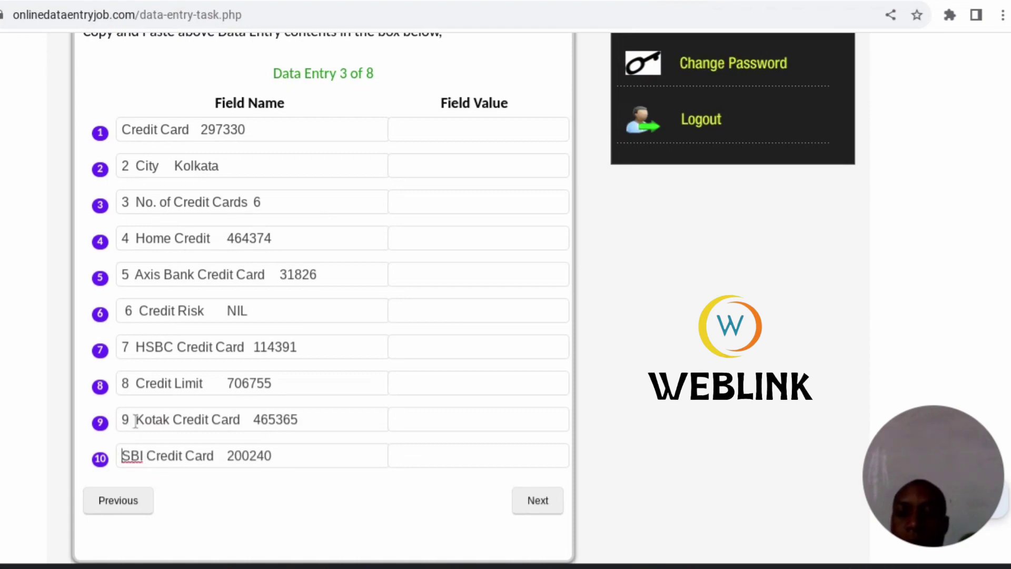
- Remove the leading numbers 9 and 8 with their spaces from the Field Names of the Kotak Credit Card and Credit Limit rows
left_click(136, 422)
key("BackSpace")
key("BackSpace")
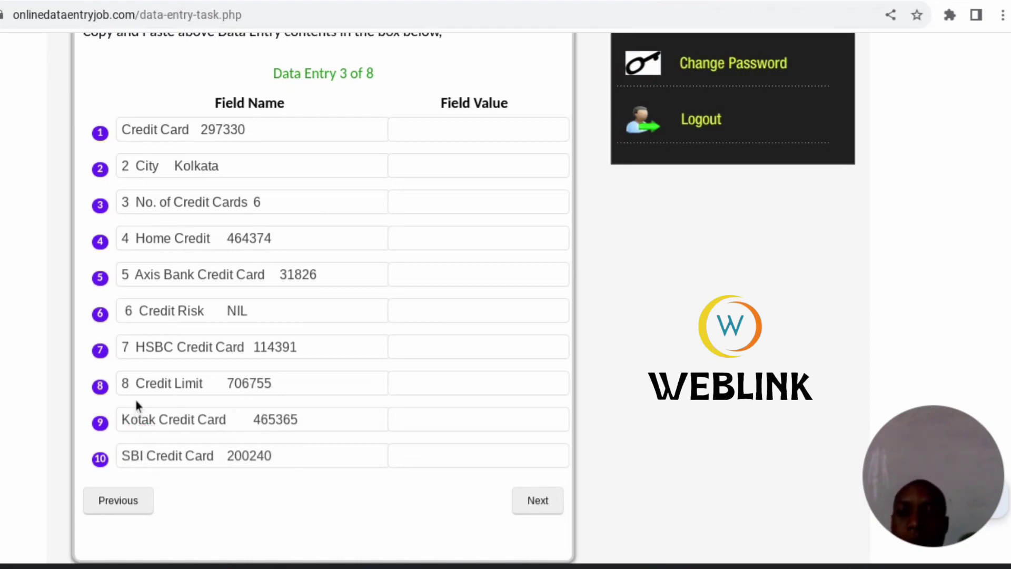
left_click(136, 387)
key("BackSpace")
key("BackSpace")
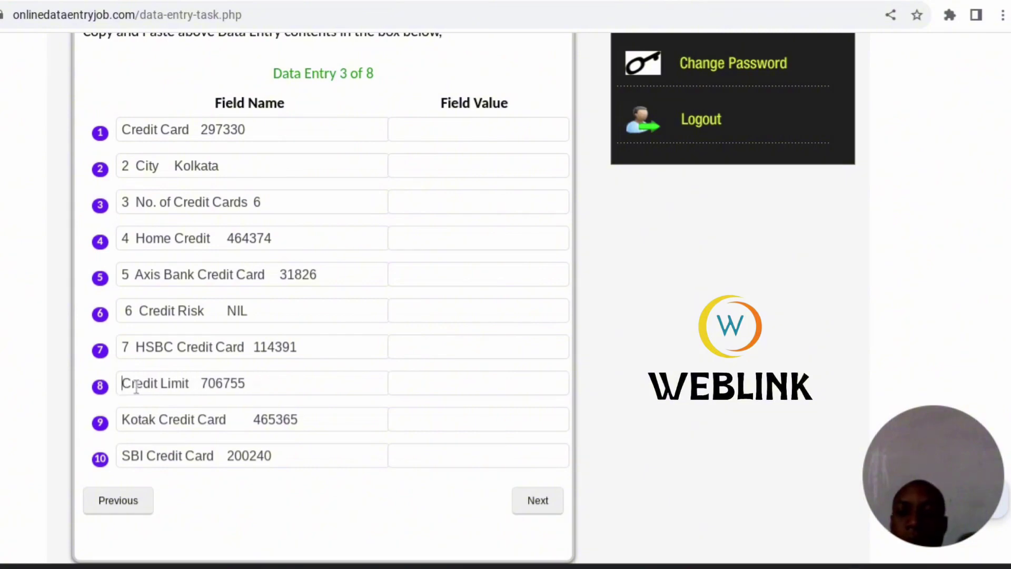
- Remove the leading numbers 7 and 6 with their spaces from the Field Names of the HSBC Credit Card and Credit Risk rows
left_click(136, 346)
key("BackSpace")
key("BackSpace")
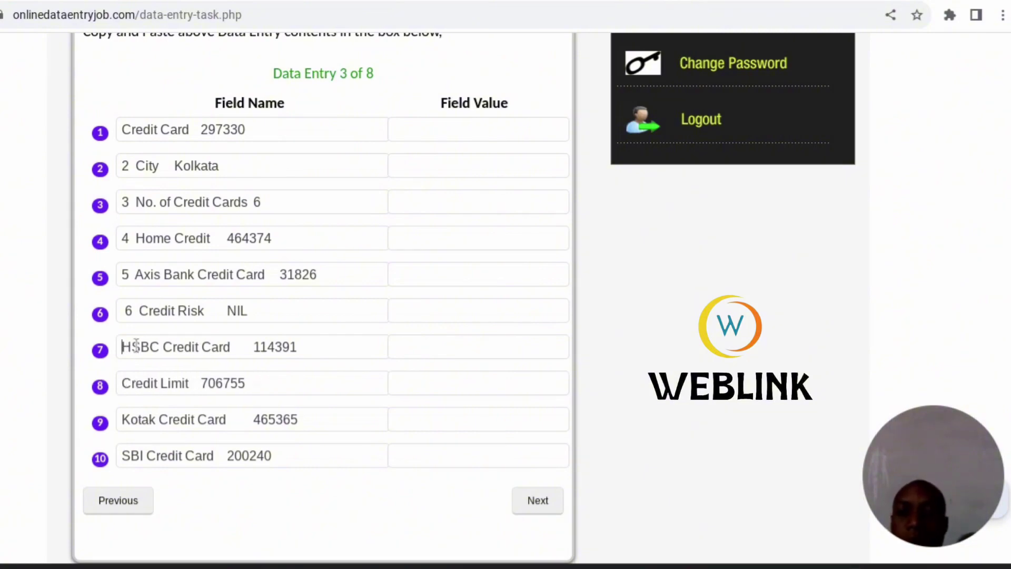
left_click(138, 310)
key("BackSpace")
key("BackSpace")
key("BackSpace")
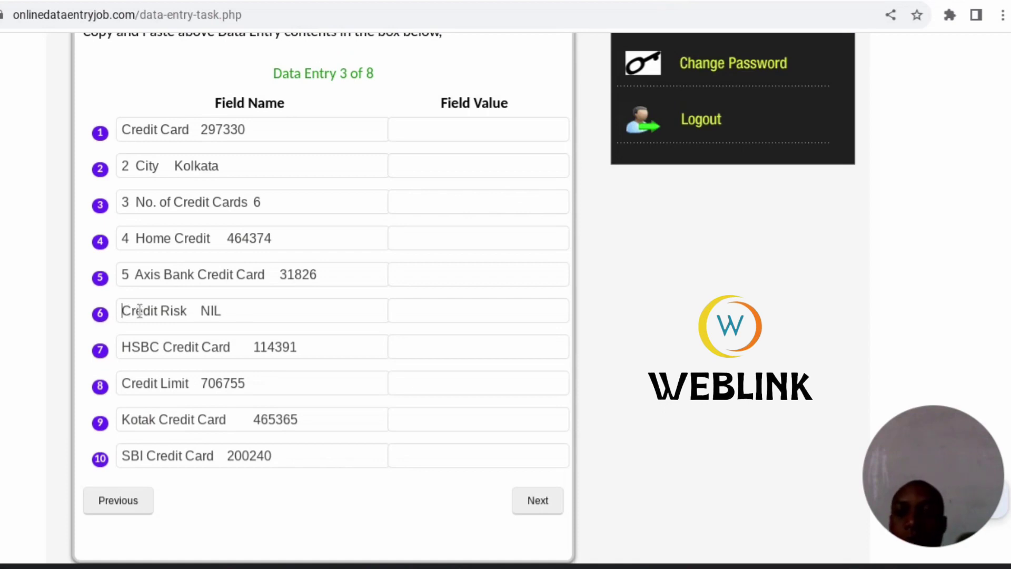
- Remove the leading numbers 5 and 4 with their spaces from the Field Names of the Axis Bank Credit Card and Home Credit rows
left_click(136, 275)
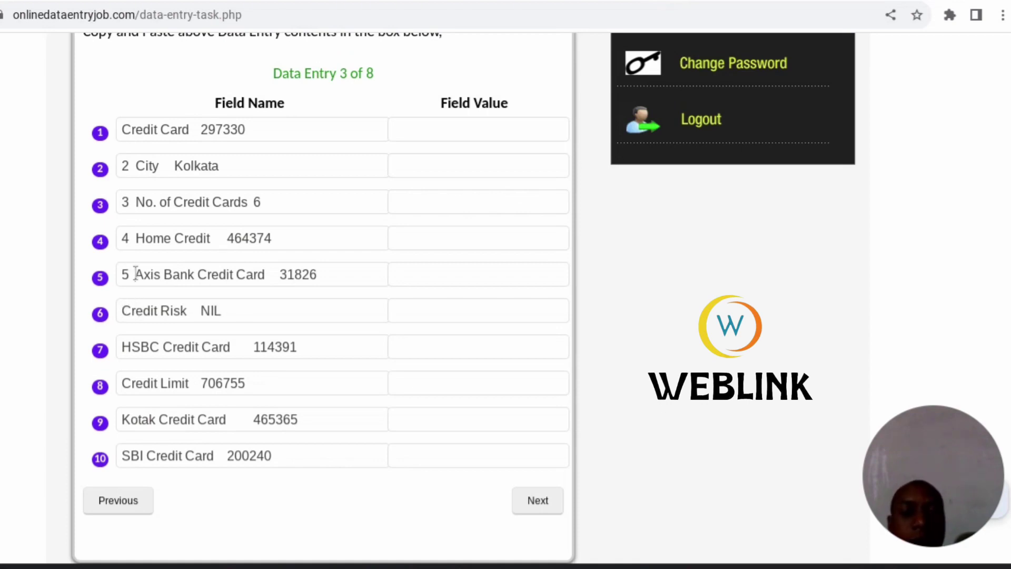
key("BackSpace")
key("BackSpace")
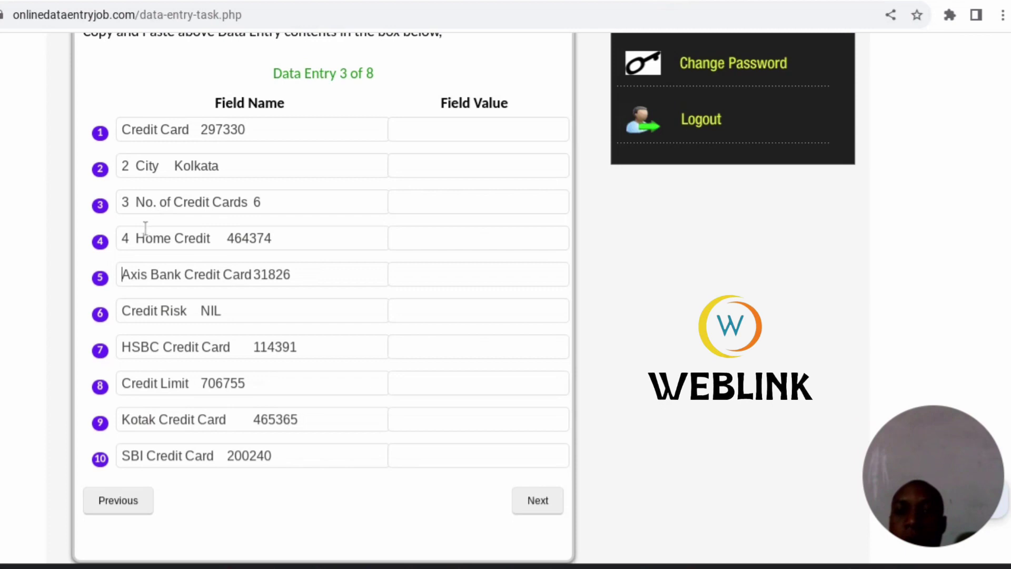
left_click(136, 238)
key("BackSpace")
key("BackSpace")
key("BackSpace")
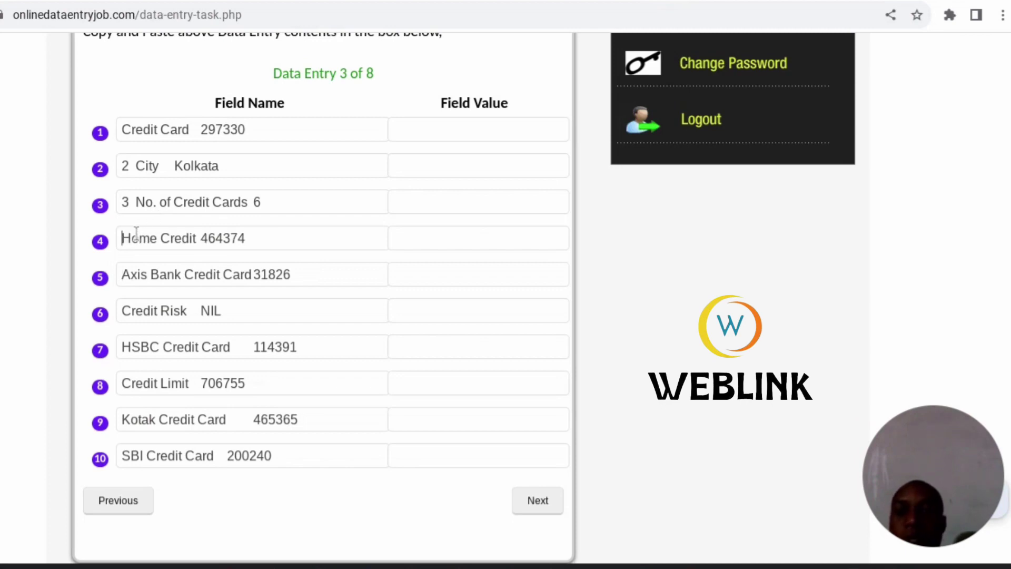
- Remove the leading numbers 3 and 2 with their spaces from the Field Names of the No. of Credit Cards and City rows
left_click(134, 200)
key("BackSpace")
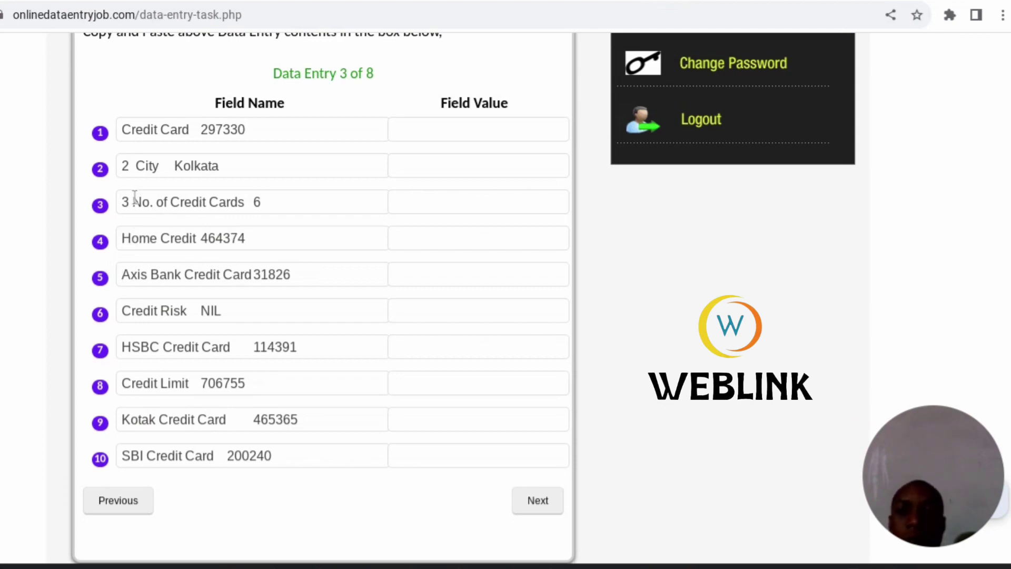
key("BackSpace")
key("BackSpace")
left_click(137, 166)
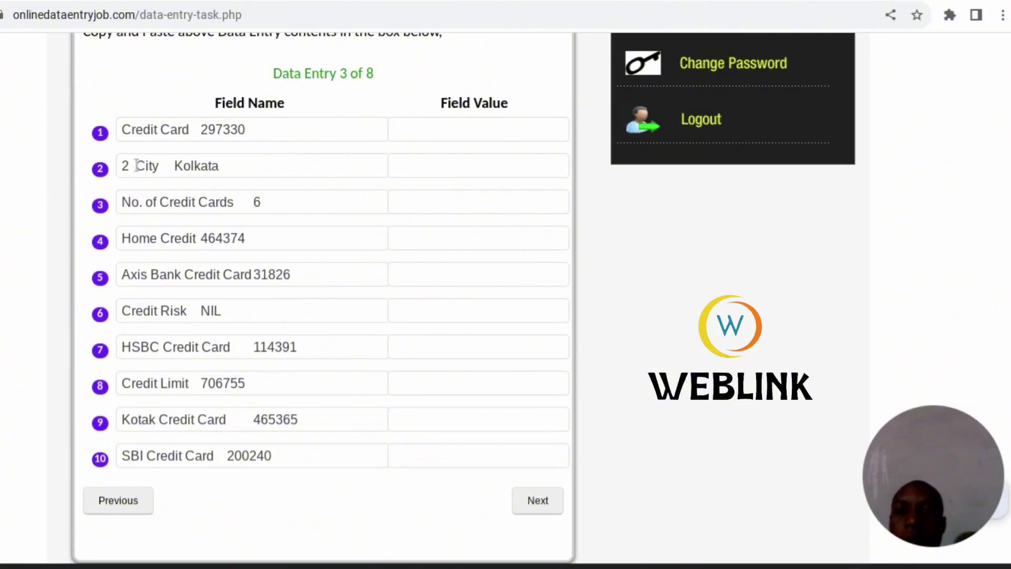
key("BackSpace")
key("BackSpace")
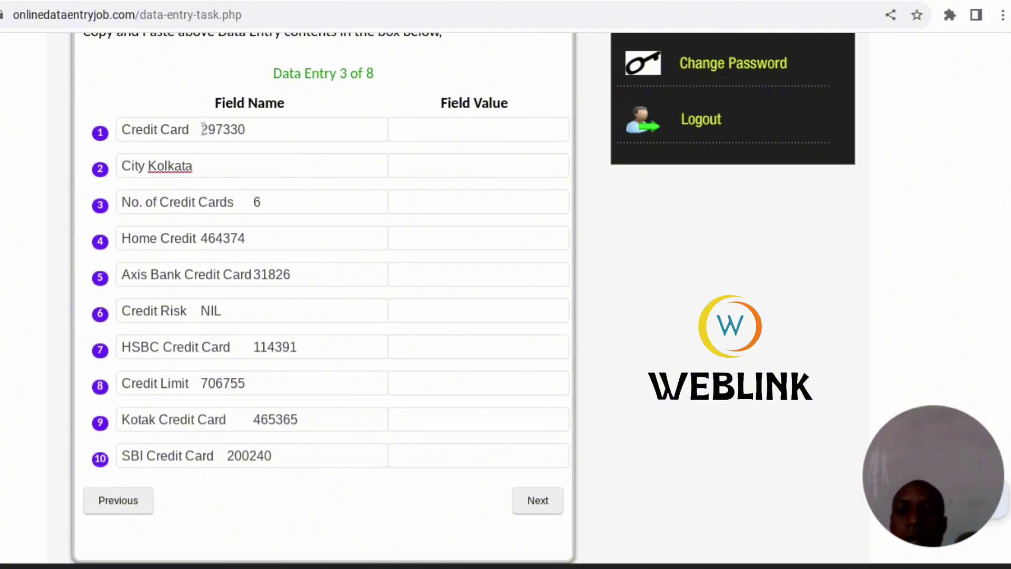
- Move the Credit Card number and the city "Kolkata" from the Field Names of rows 1 and 2 into their Field Values
left_click_drag(203, 129, 289, 133)
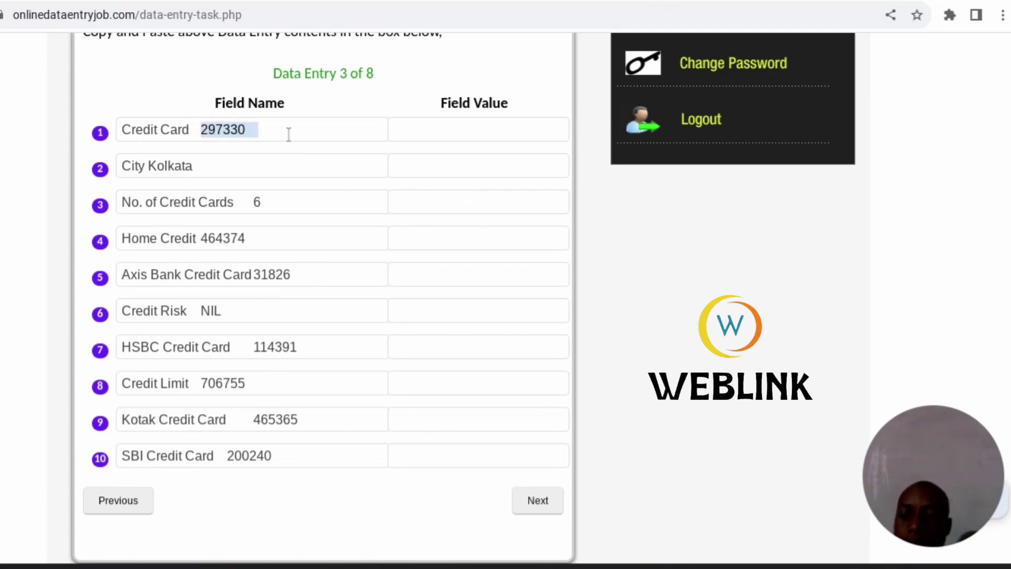
key("ctrl+x")
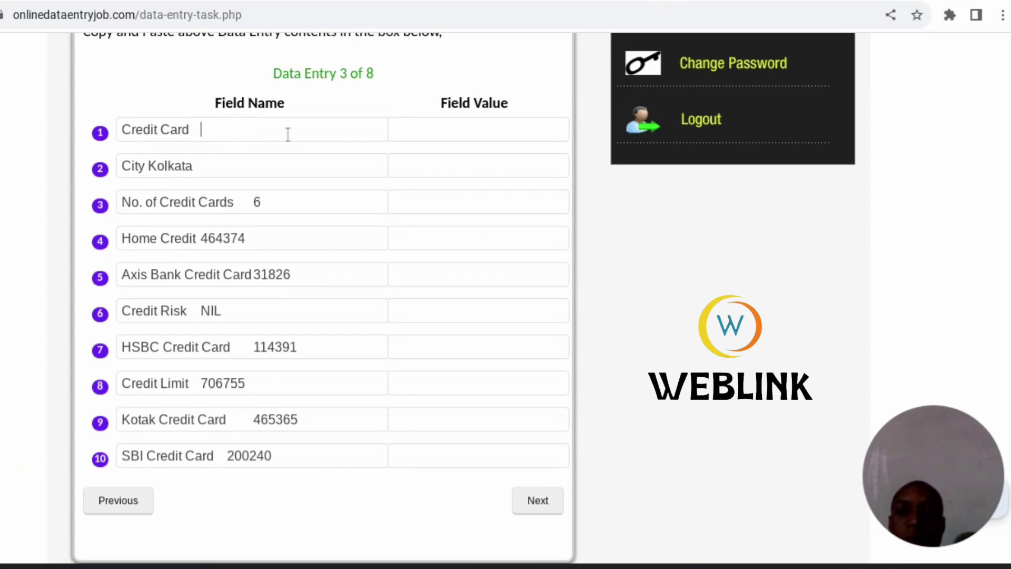
left_click(491, 126)
key("ctrl+v")
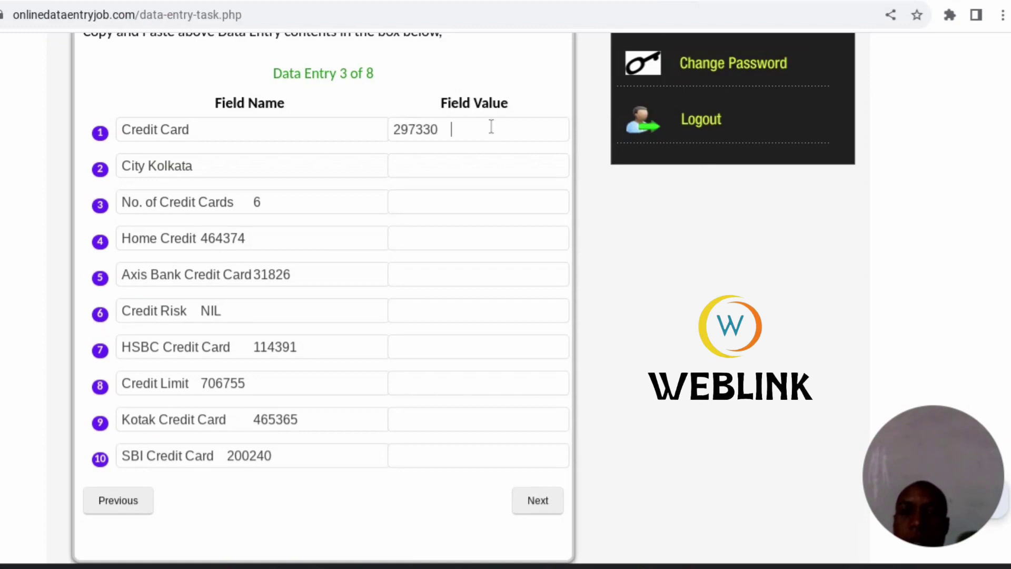
double_click(150, 165)
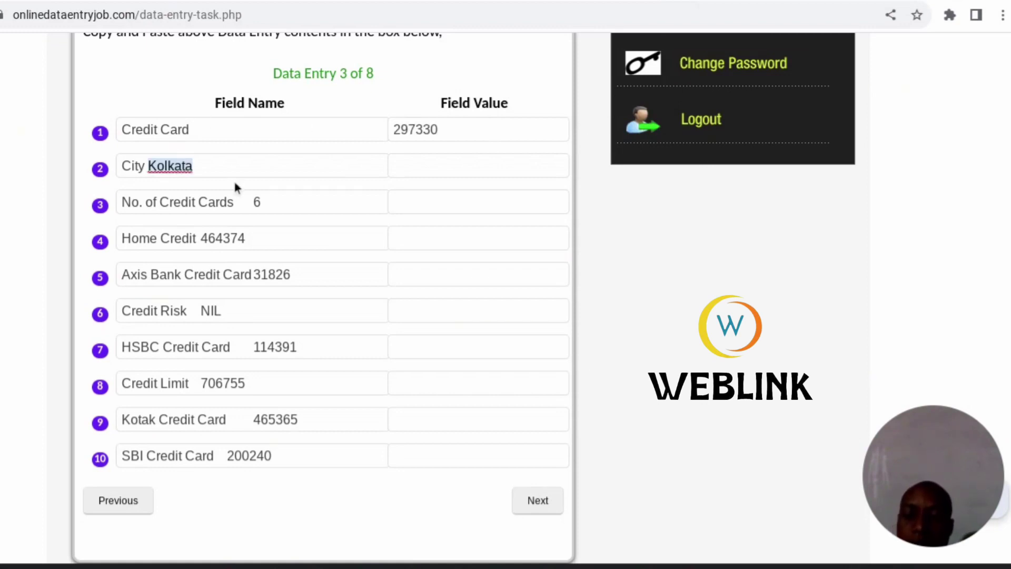
key("ctrl+x")
left_click(449, 164)
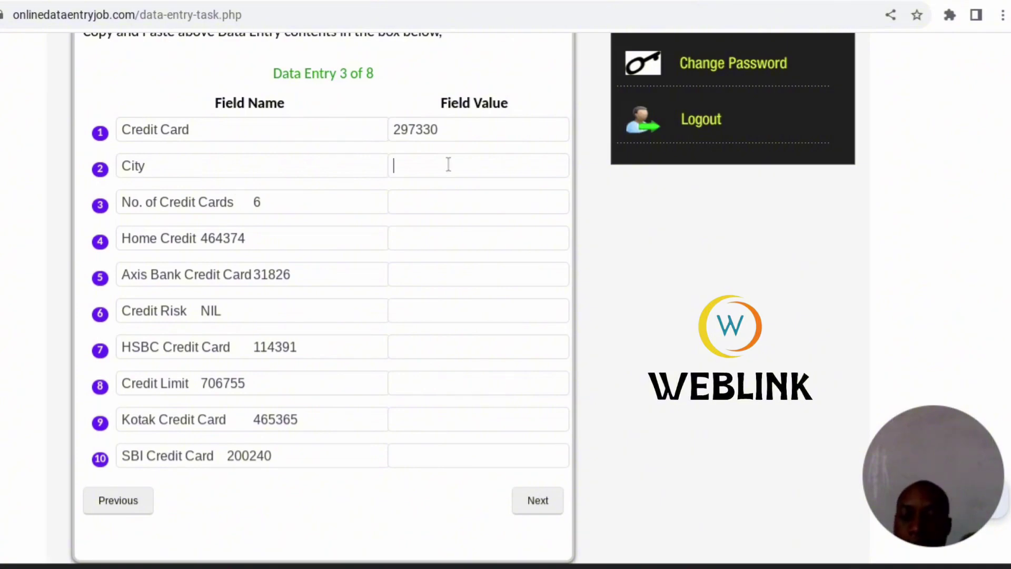
key("ctrl+v")
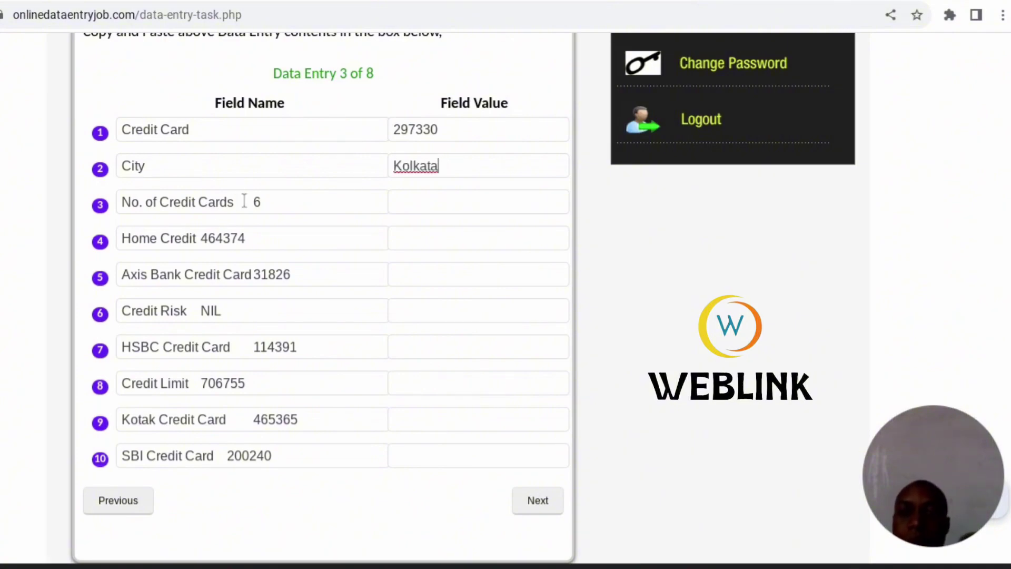
- Move 6 and 464374 from the Field Names of the No. of Credit Cards and Home Credit rows into their Field Values
left_click_drag(246, 201, 318, 203)
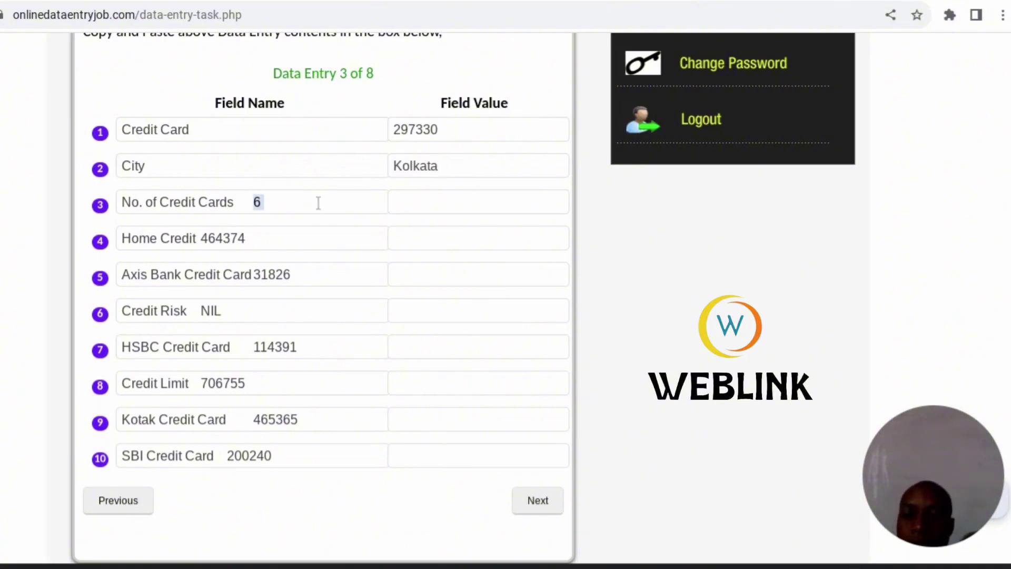
key("ctrl+x")
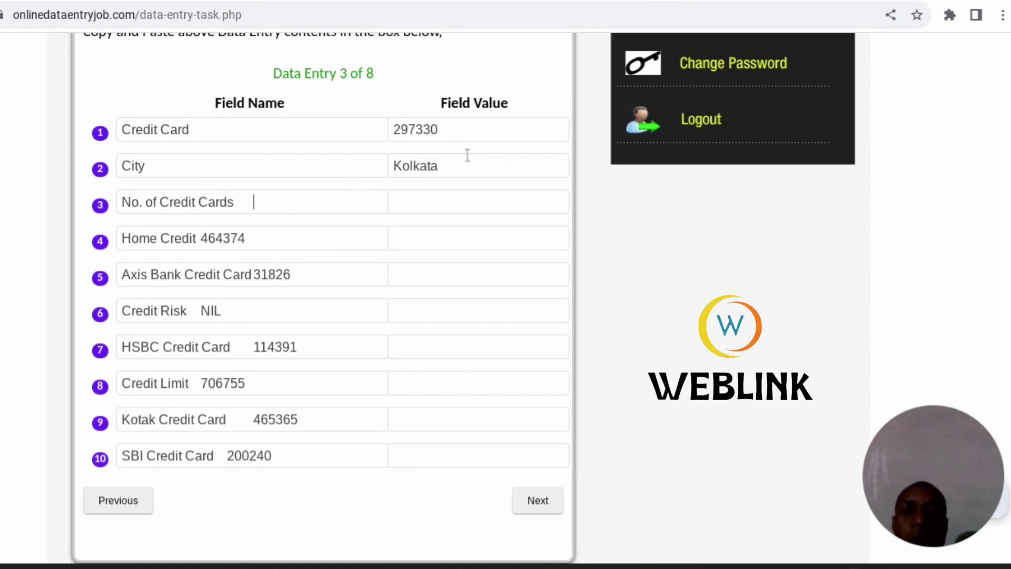
left_click(470, 206)
key("ctrl+v")
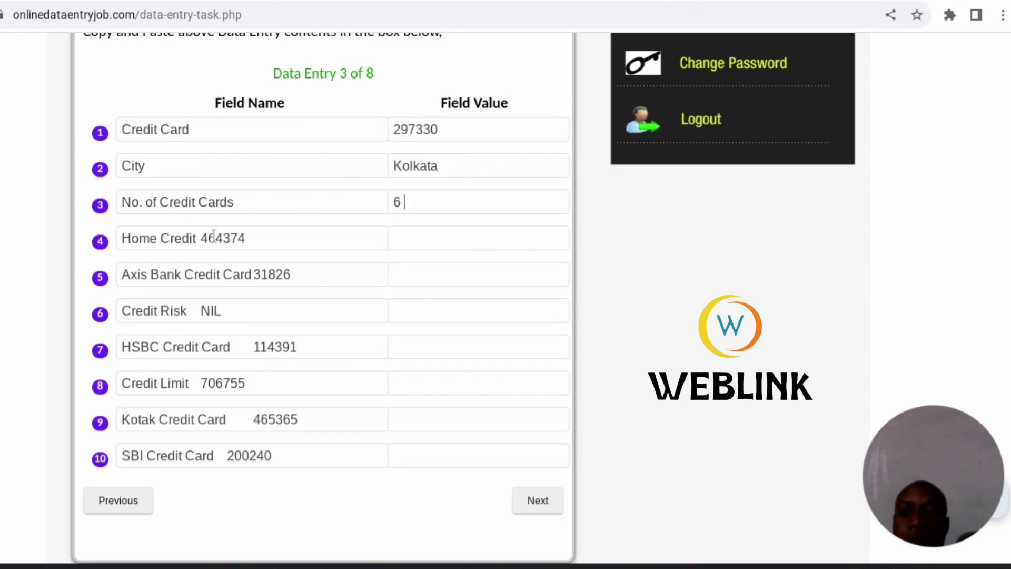
left_click_drag(200, 239, 300, 254)
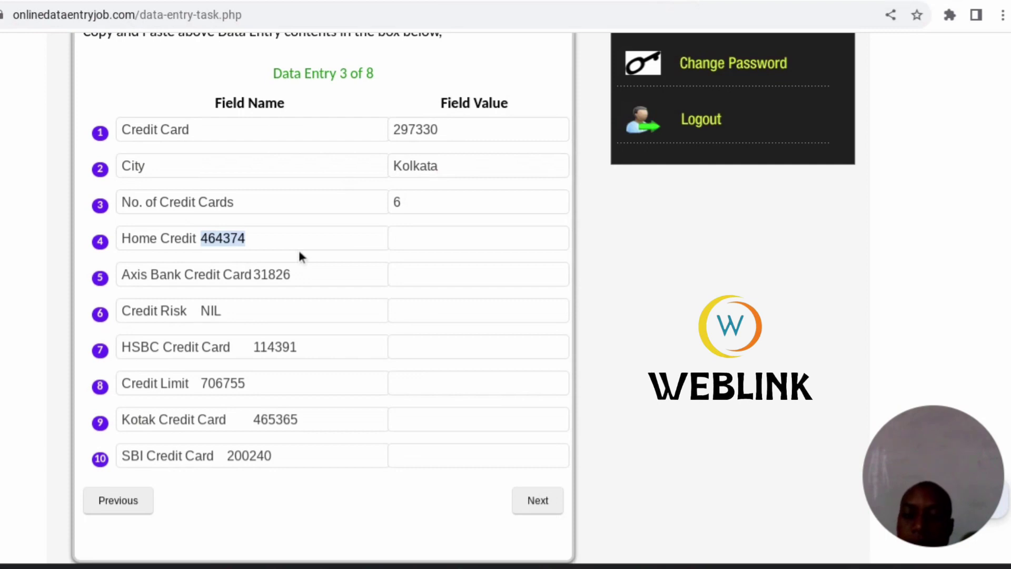
key("ctrl+x")
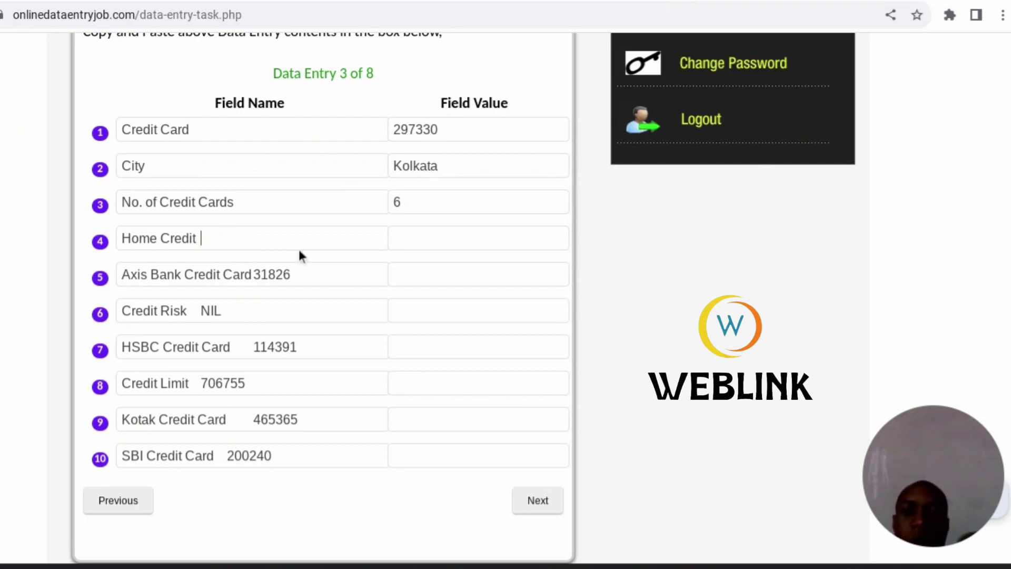
left_click(432, 235)
key("ctrl+v")
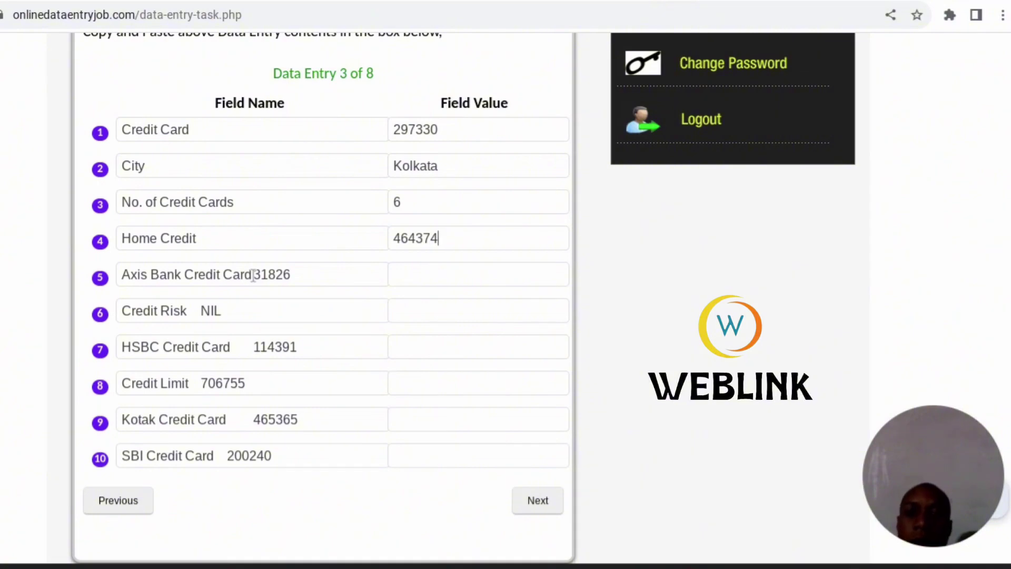
- Move the Axis Bank Credit Card number and the Credit Risk entry "NIL" from their Field Names into the Field Values of rows 5 and 6
scroll(253, 275, "up", 6)
scroll(253, 275, "down", 3)
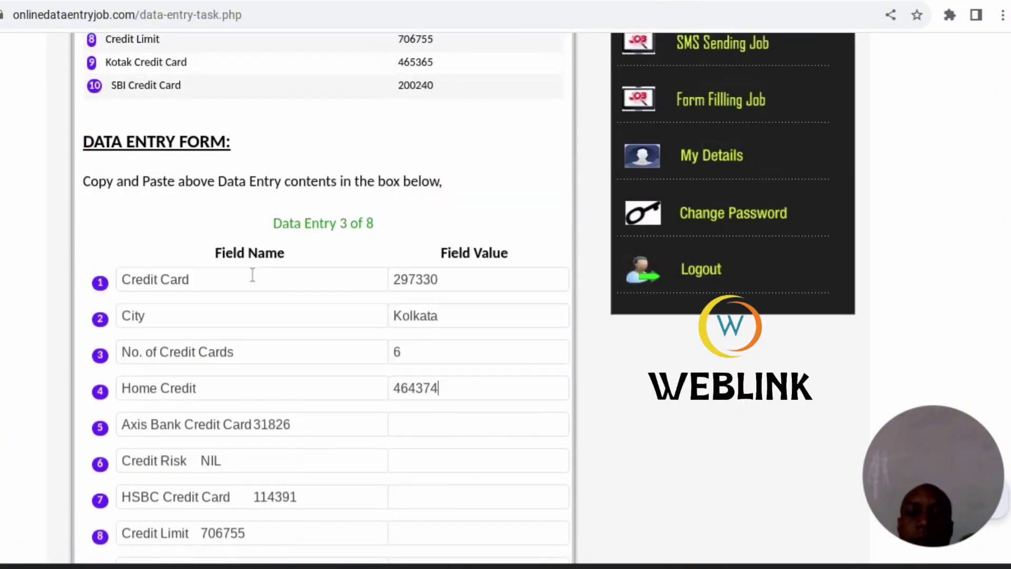
scroll(252, 275, "down", 1)
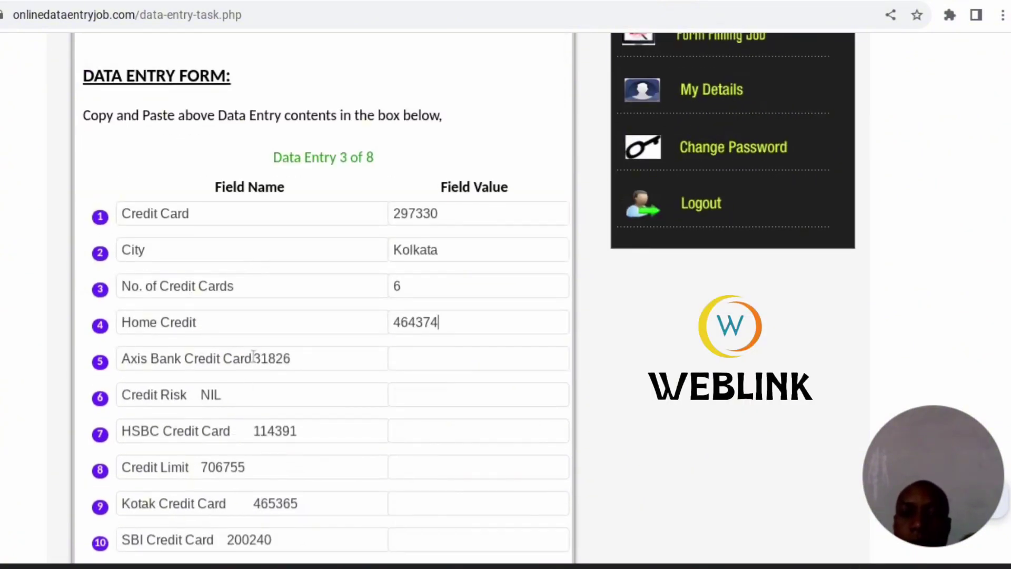
left_click_drag(253, 356, 294, 358)
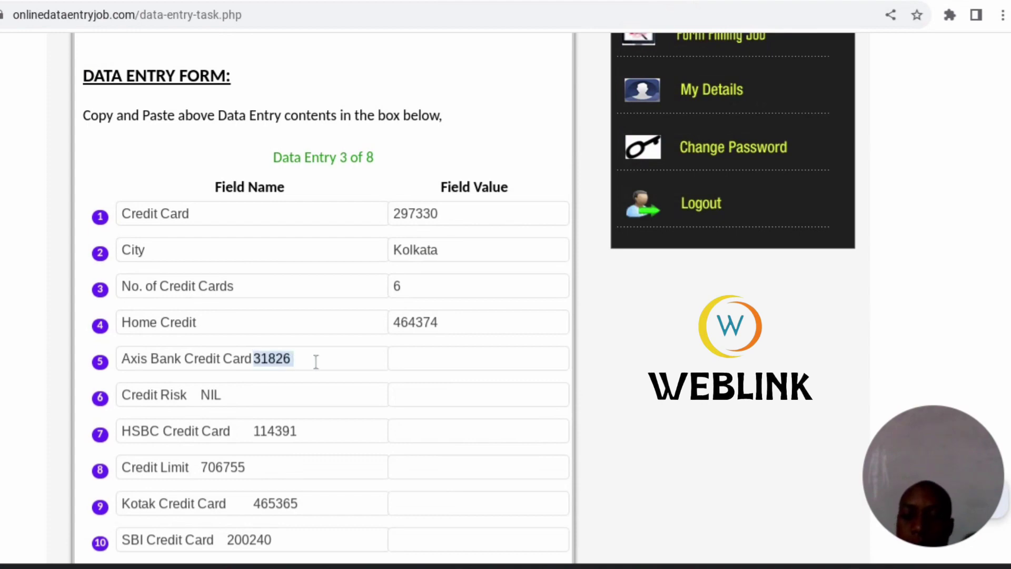
key("ctrl+x")
left_click(521, 354)
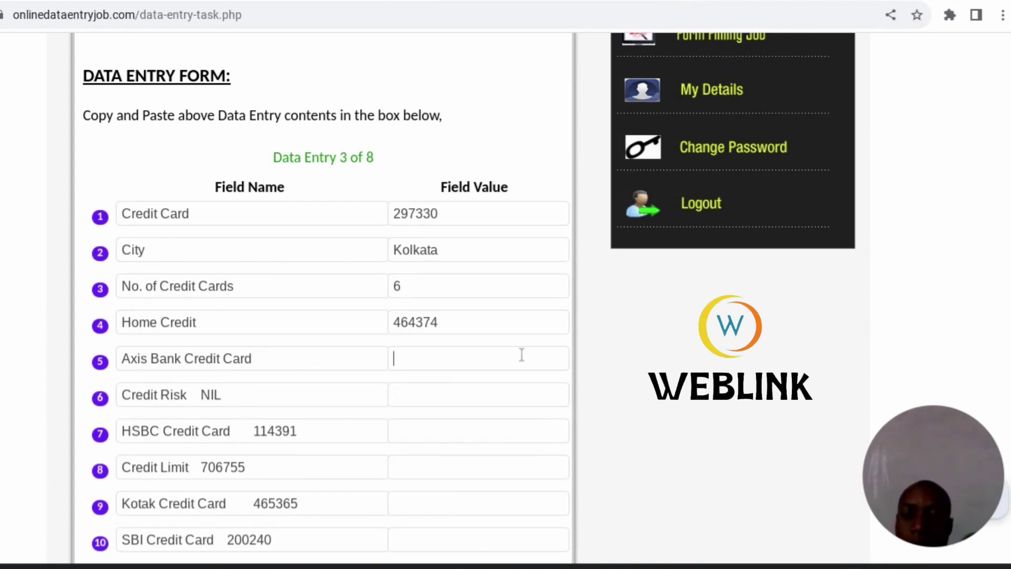
key("ctrl+v")
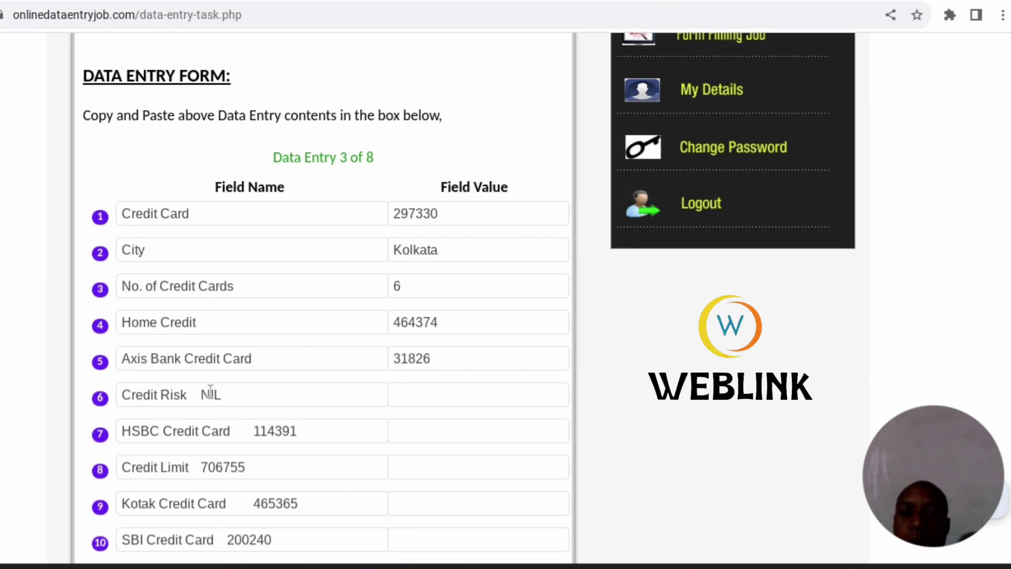
left_click_drag(201, 394, 242, 406)
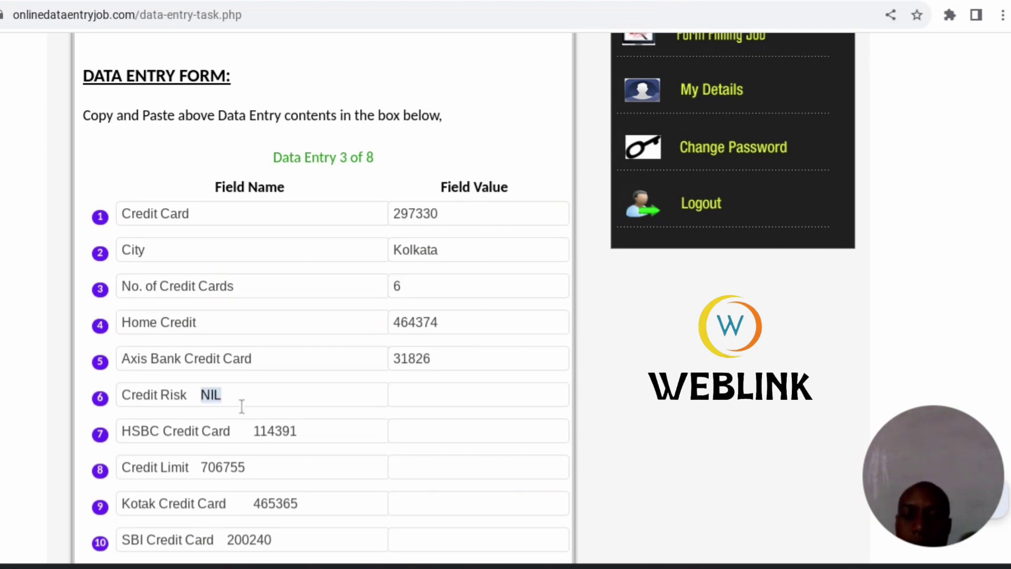
key("ctrl+x")
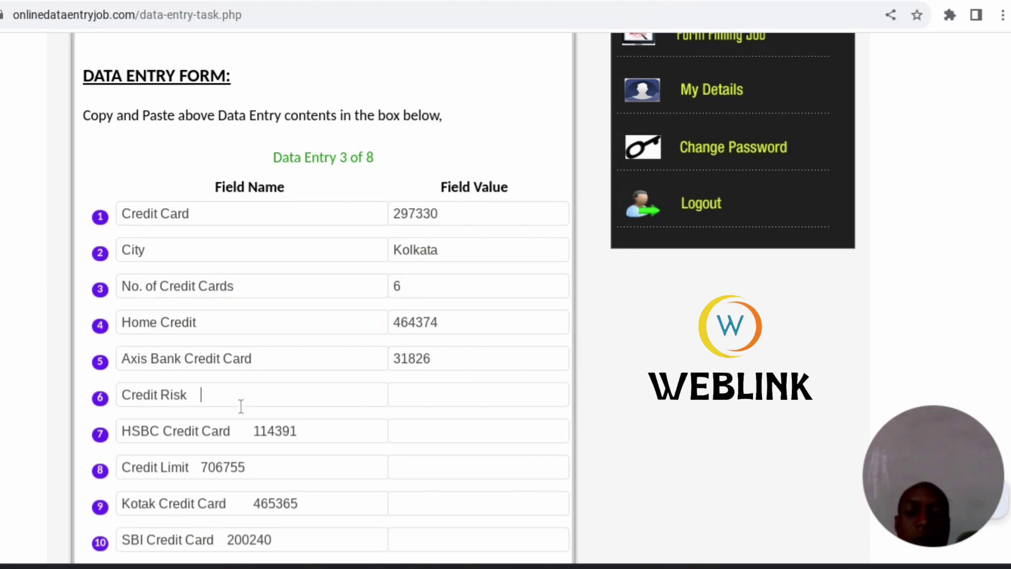
left_click(438, 399)
key("ctrl+v")
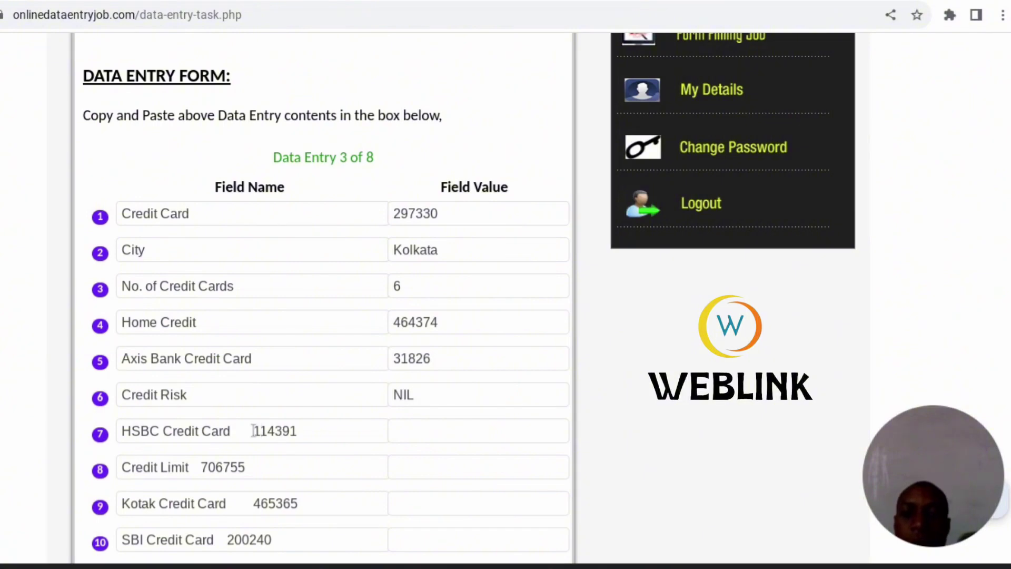
- Move the HSBC Credit Card number and the Credit Limit 706755 from their Field Names into the Field Values of rows 7 and 8
left_click_drag(253, 431, 337, 447)
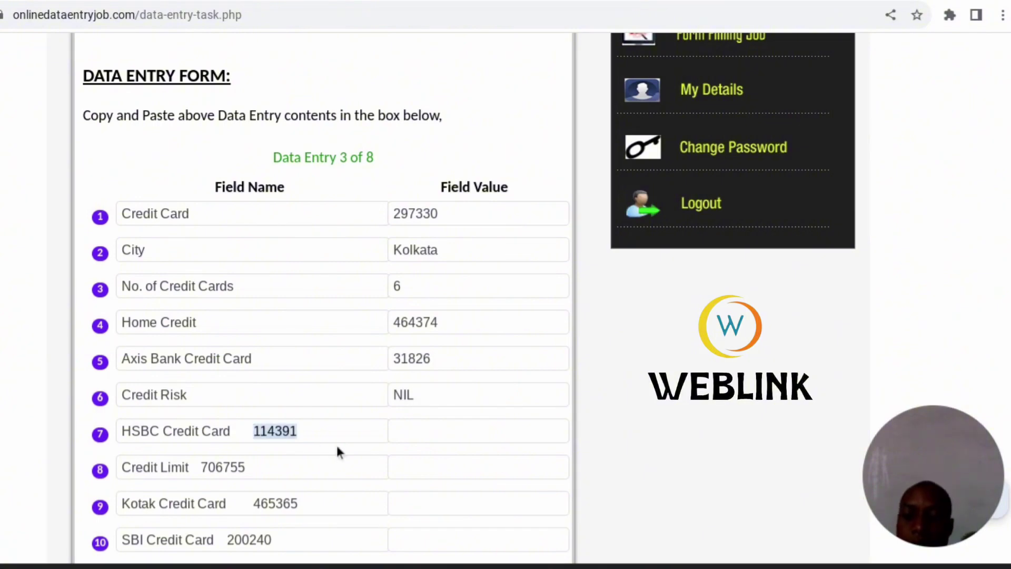
key("ctrl+x")
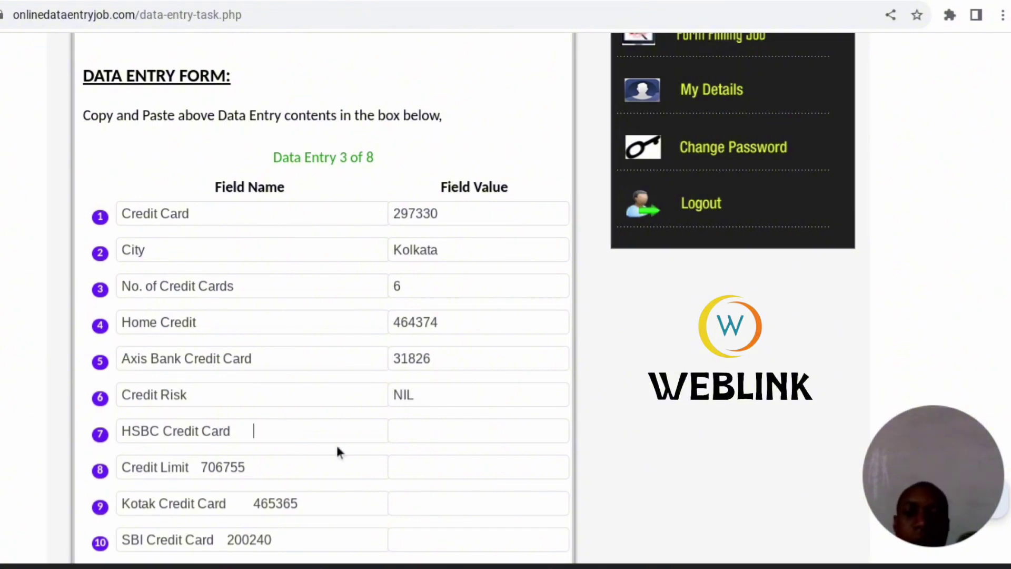
left_click(398, 432)
key("ctrl+v")
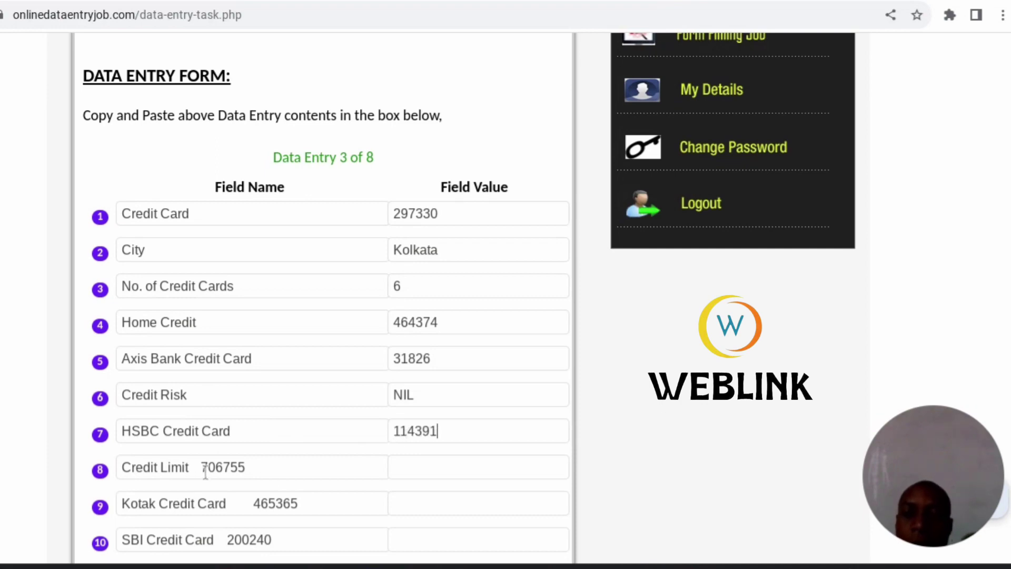
left_click_drag(200, 468, 273, 474)
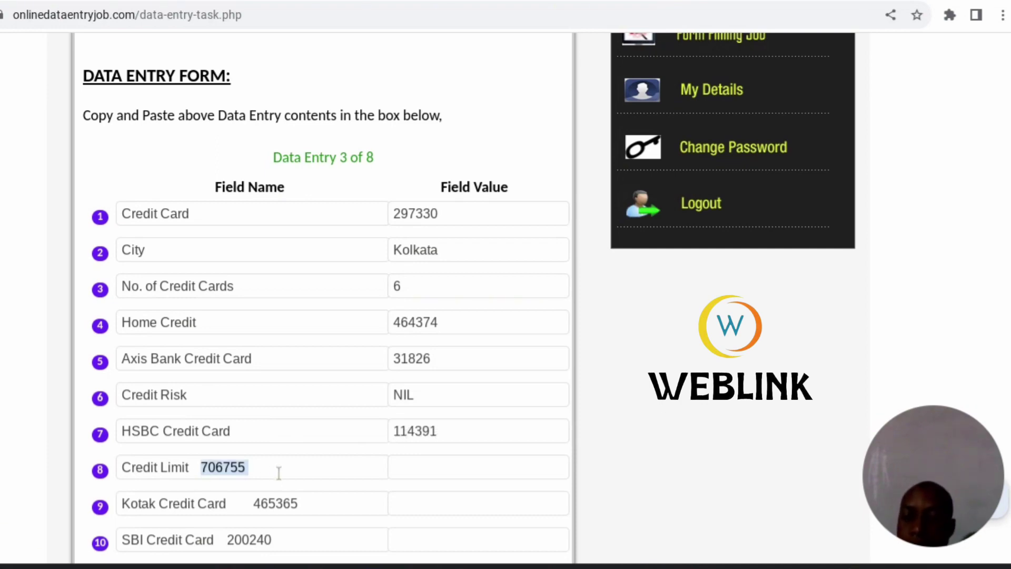
key("ctrl+x")
left_click(419, 465)
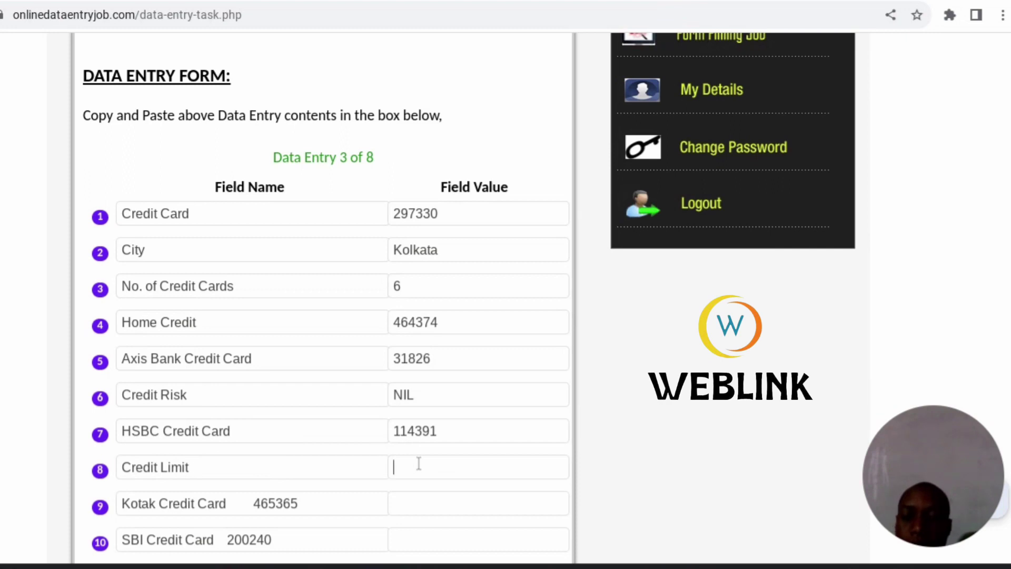
key("ctrl+v")
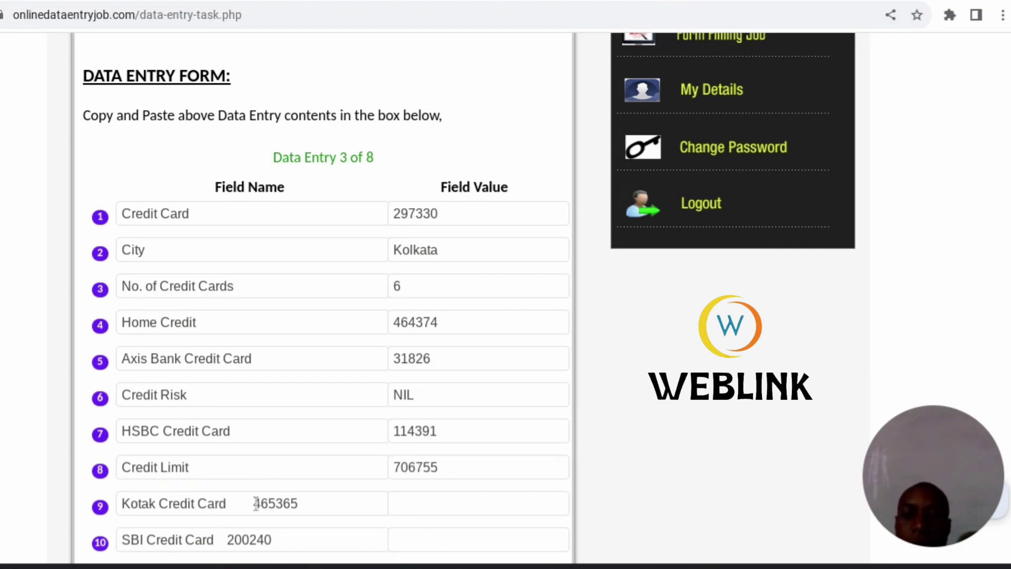
- Move the Kotak Credit Card number from row 9's Field Name into its Field Value
left_click_drag(255, 503, 319, 508)
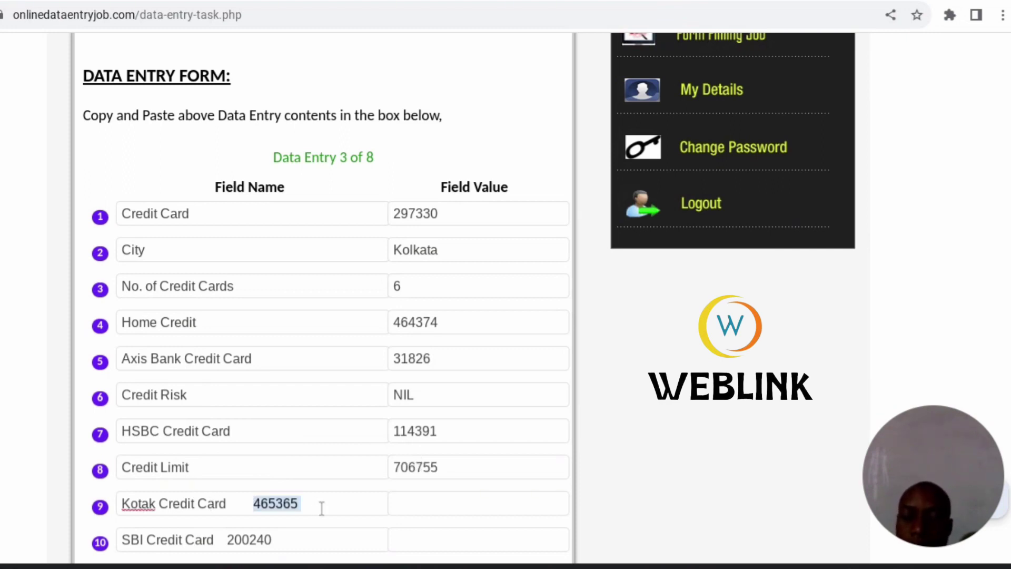
key("ctrl+x")
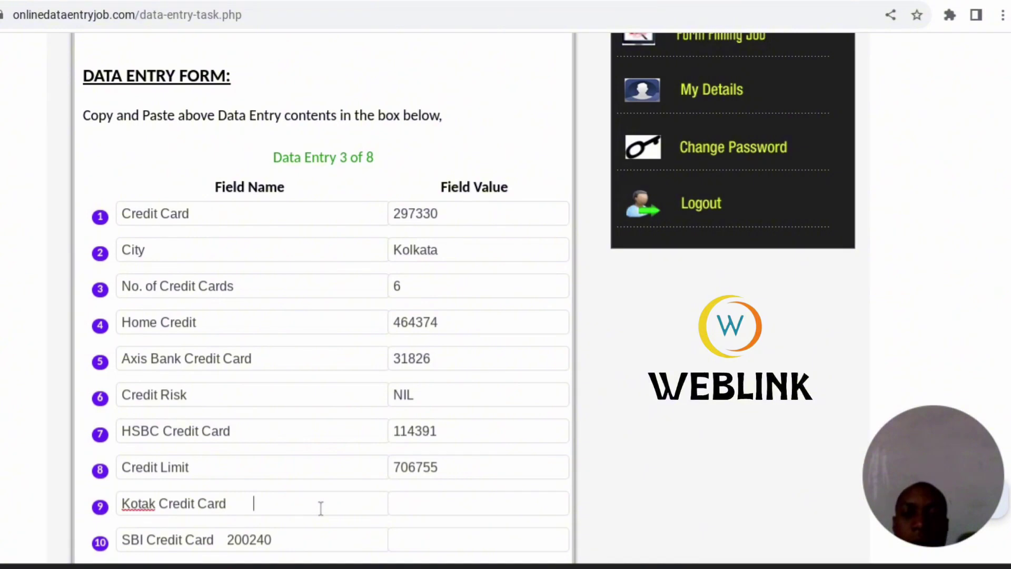
left_click(509, 508)
key("ctrl+v")
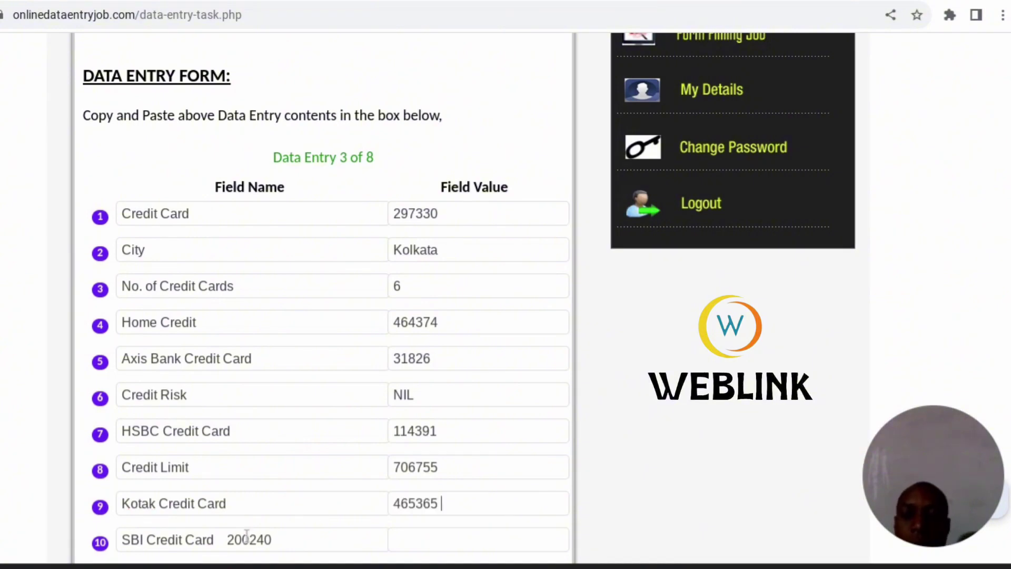
- Move the SBI Credit Card number from row 10's Field Name into its Field Value
left_click_drag(230, 541, 296, 540)
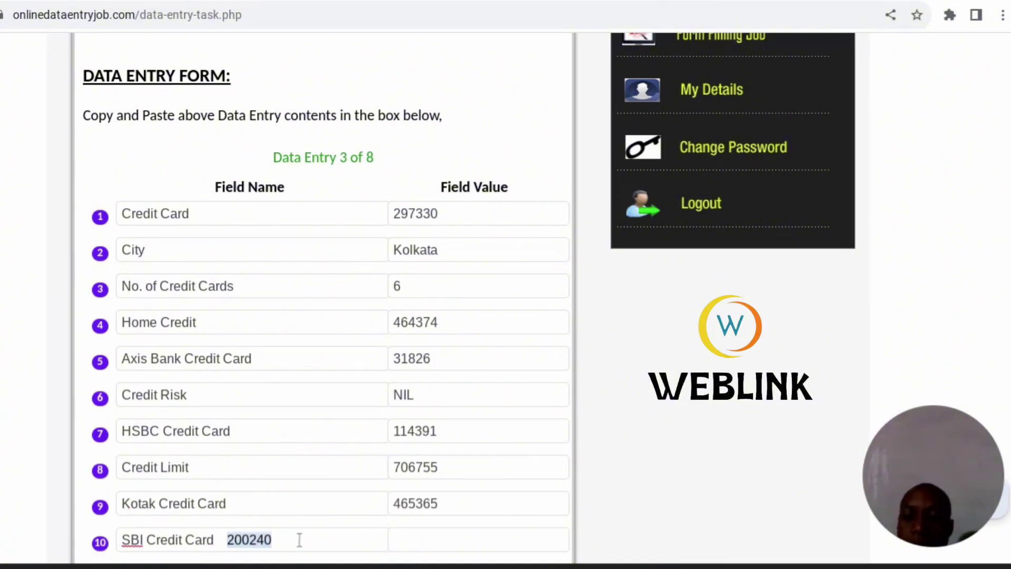
key("ctrl+x")
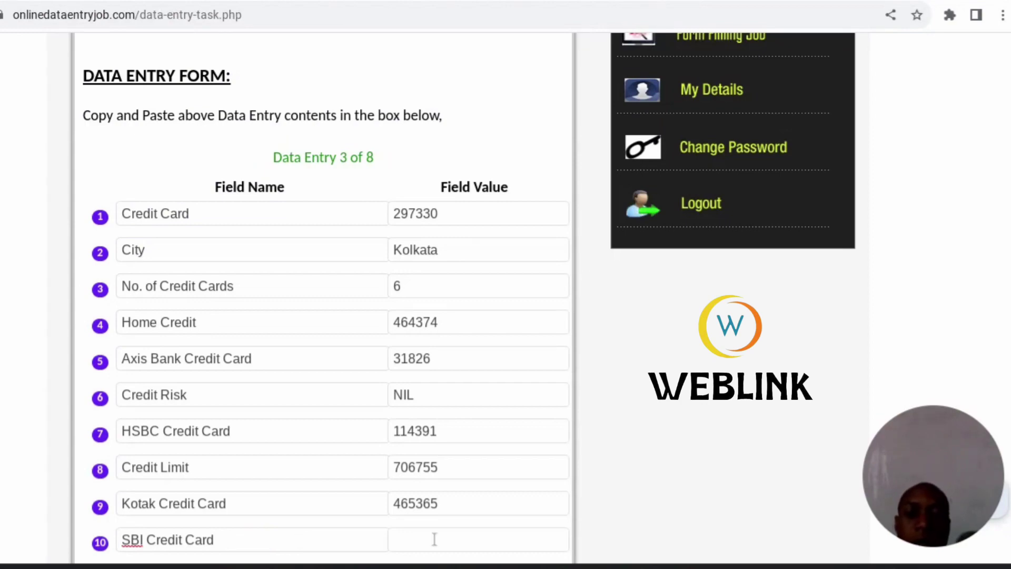
left_click(434, 541)
key("ctrl+v")
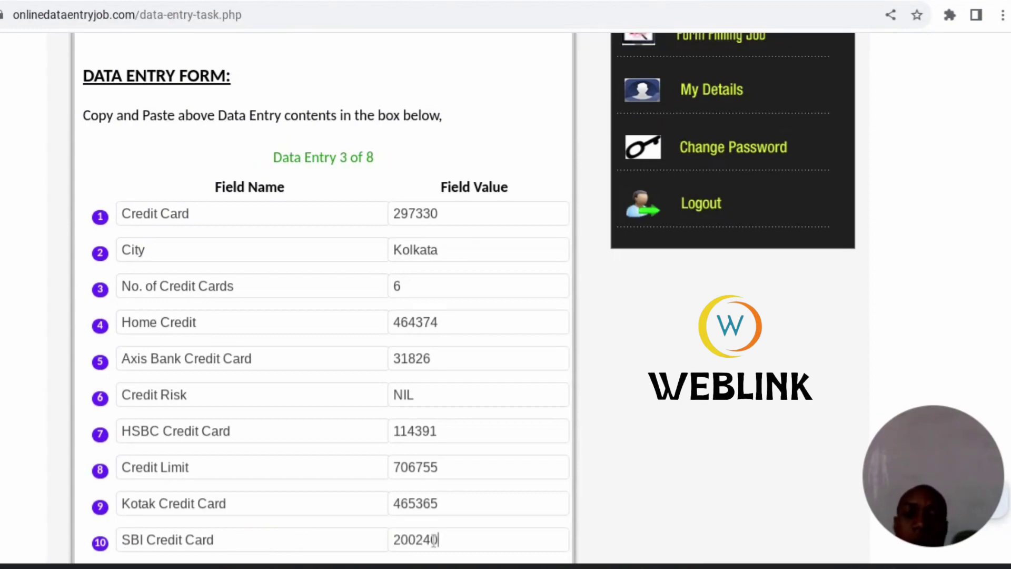
- Advance from the completed third data entry form to the fourth task and bring up its Loans sample data
scroll(433, 541, "down", 4)
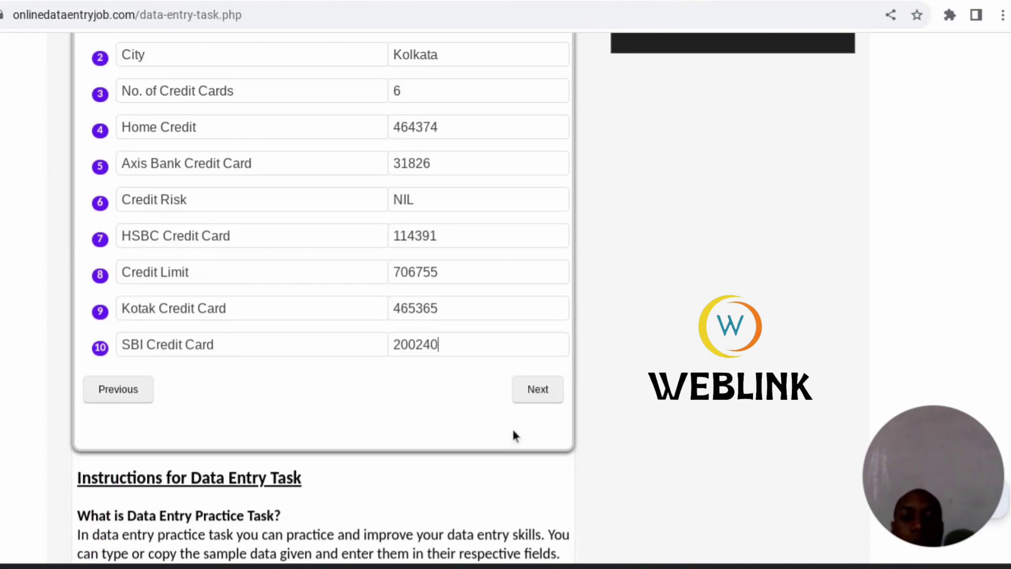
left_click(540, 396)
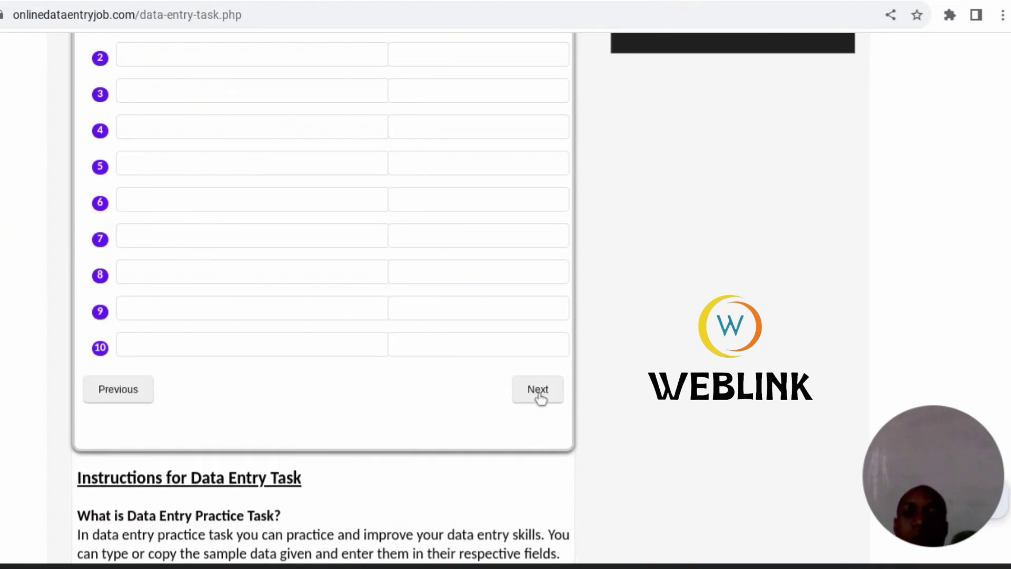
scroll(541, 399, "up", 15)
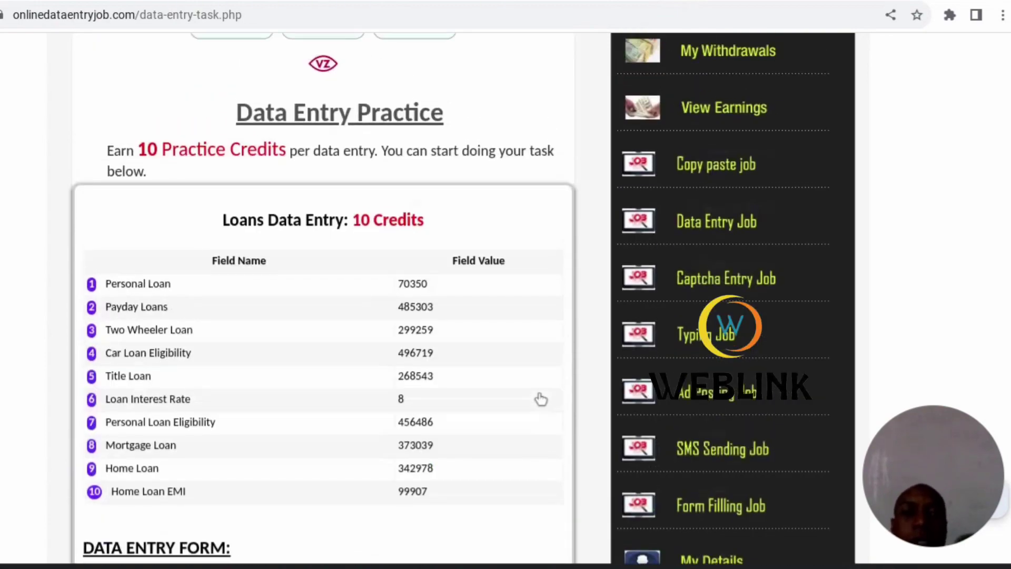
scroll(541, 399, "down", 1)
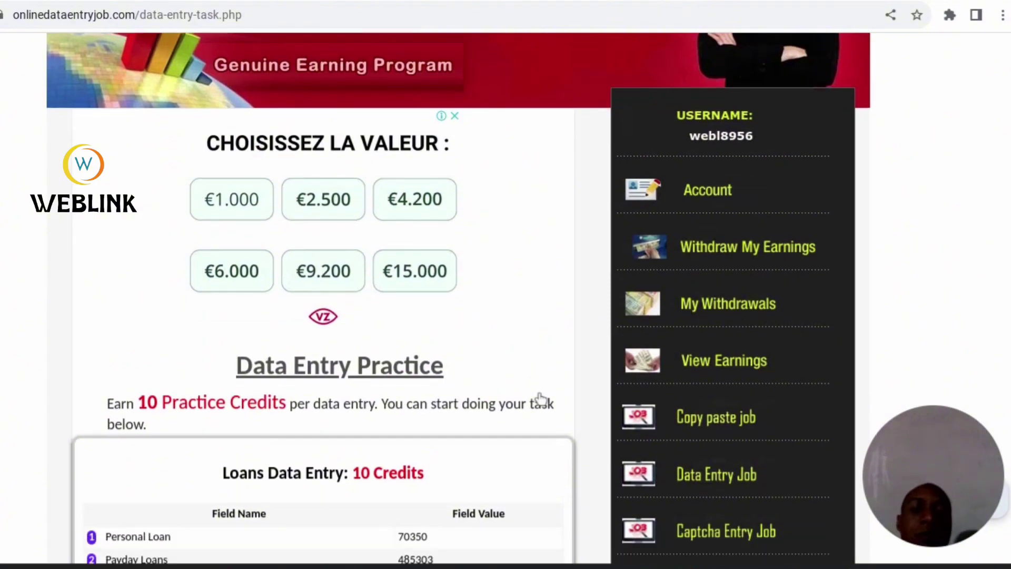